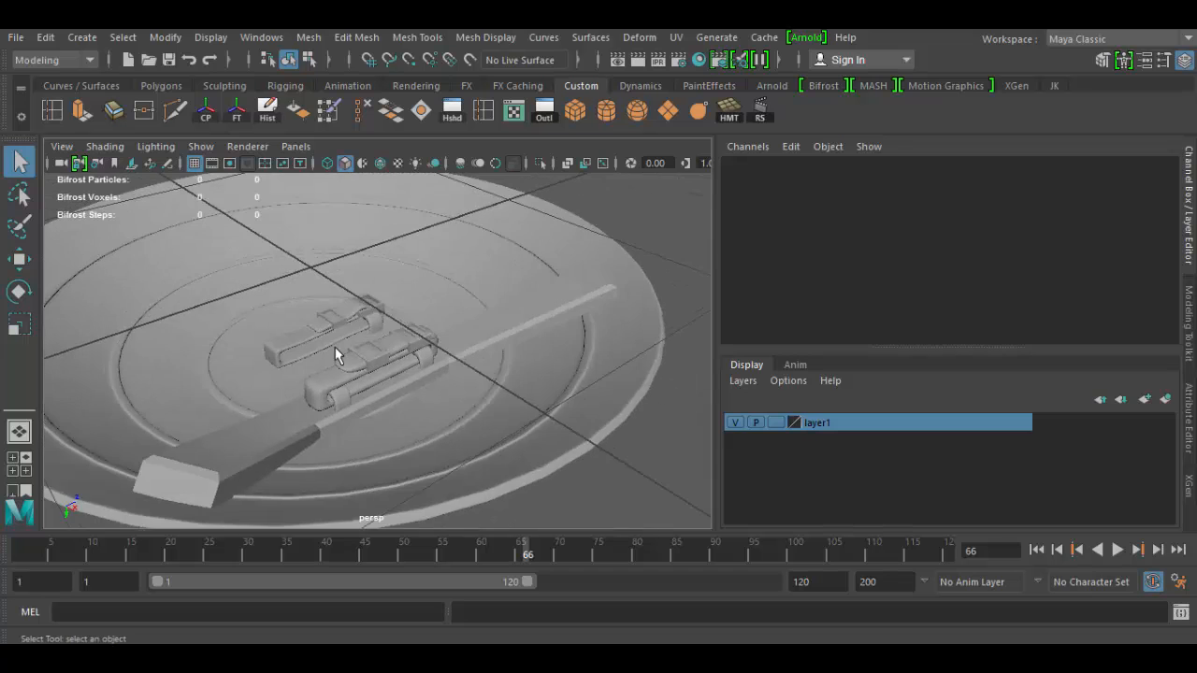
Raise the row of vertices on Center_r_StrapA beside the double brace so the strap bulges upward before entering it.
right_click_drag(335, 350, 406, 440, "alt")
left_click_drag(445, 436, 402, 457, "alt")
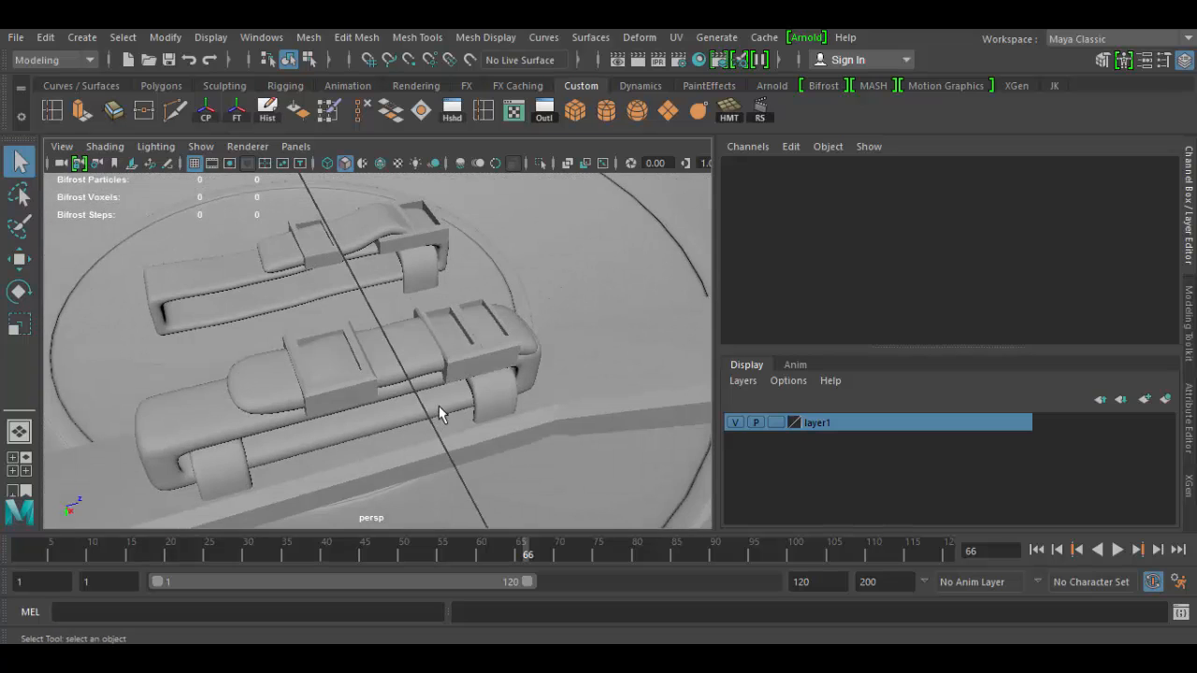
left_click_drag(439, 406, 386, 354, "alt")
left_click(377, 382)
left_click(387, 356)
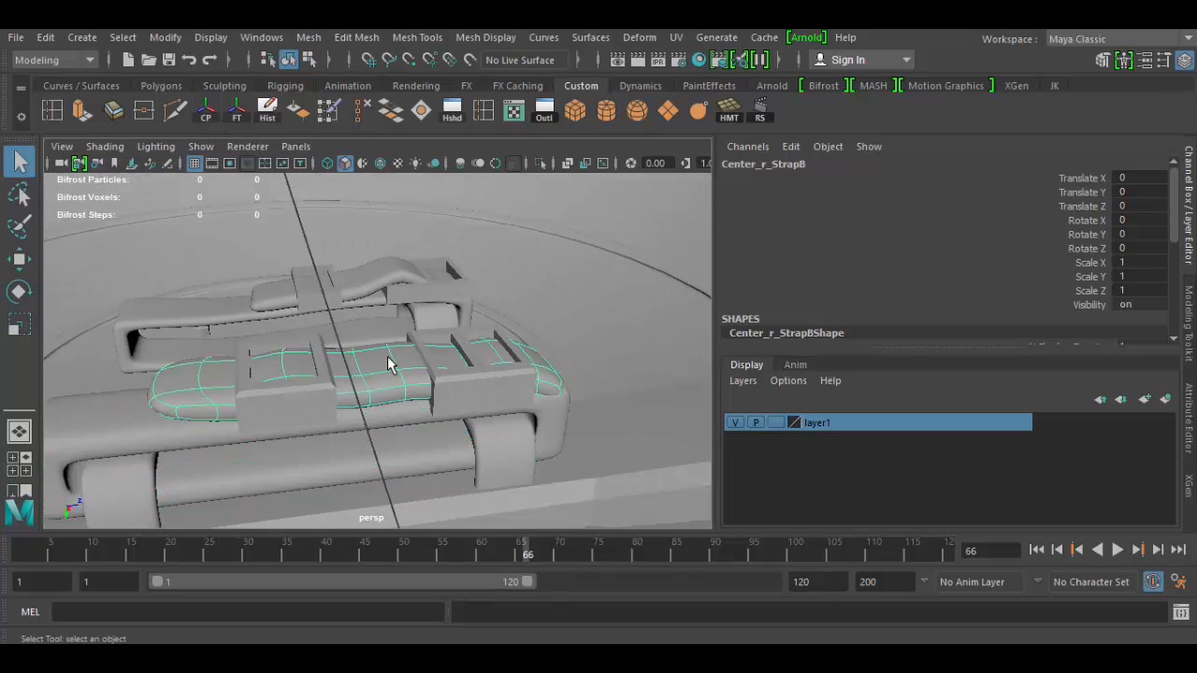
left_click_drag(500, 377, 453, 368, "alt")
scroll(454, 369, "up", 5)
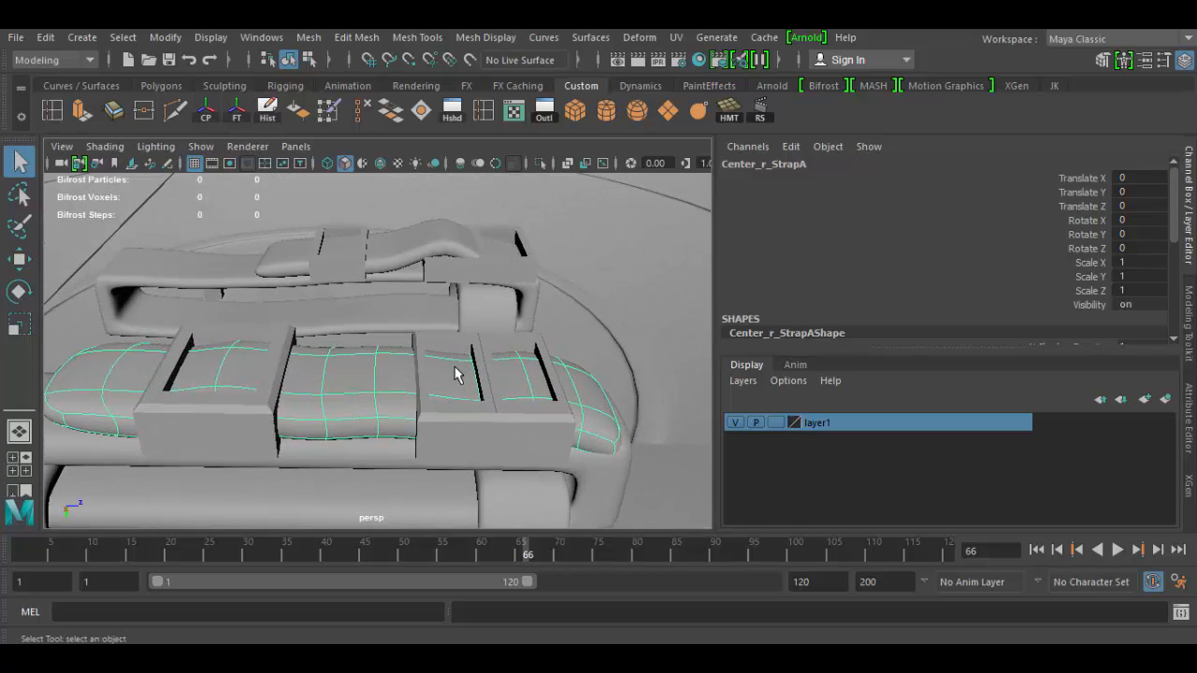
left_click_drag(457, 381, 456, 380, "alt")
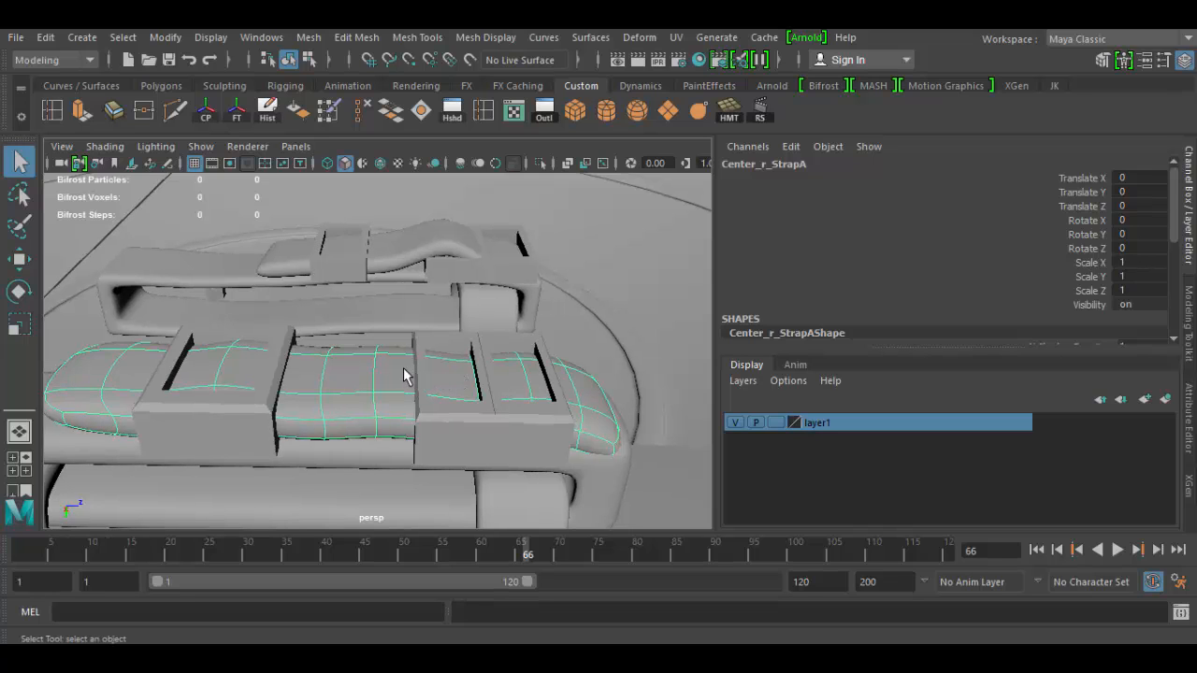
right_click(404, 374)
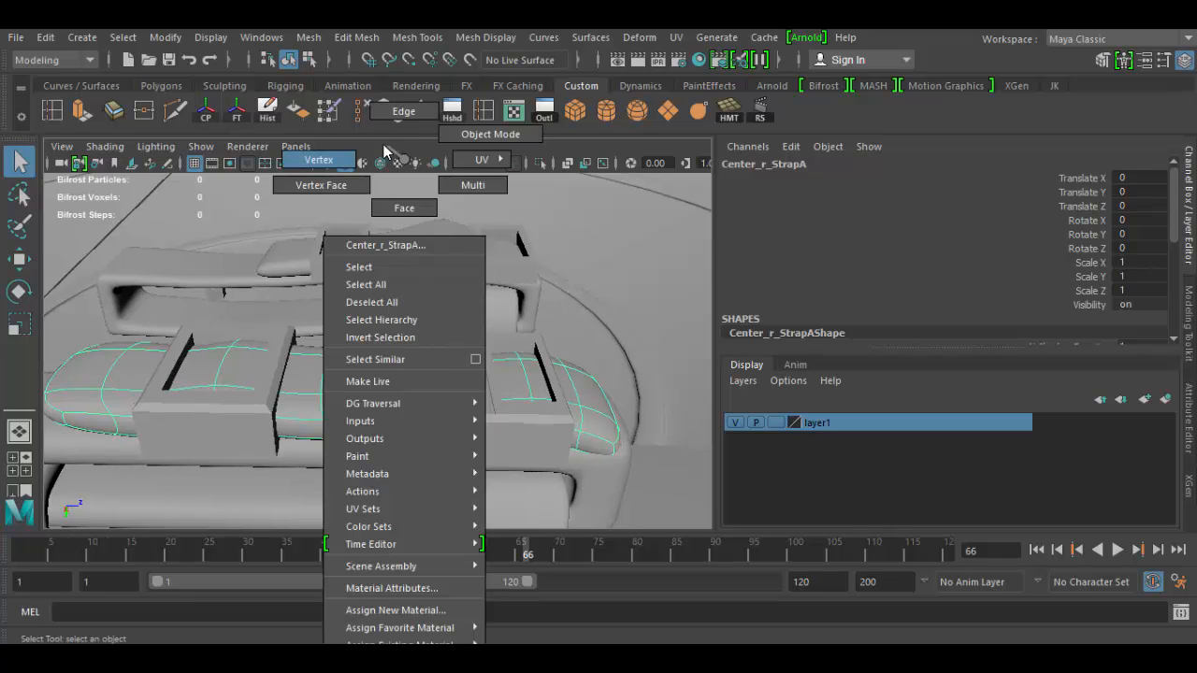
left_click(328, 161)
left_click_drag(396, 294, 443, 523)
left_click_drag(446, 449, 450, 419, "alt")
key("w")
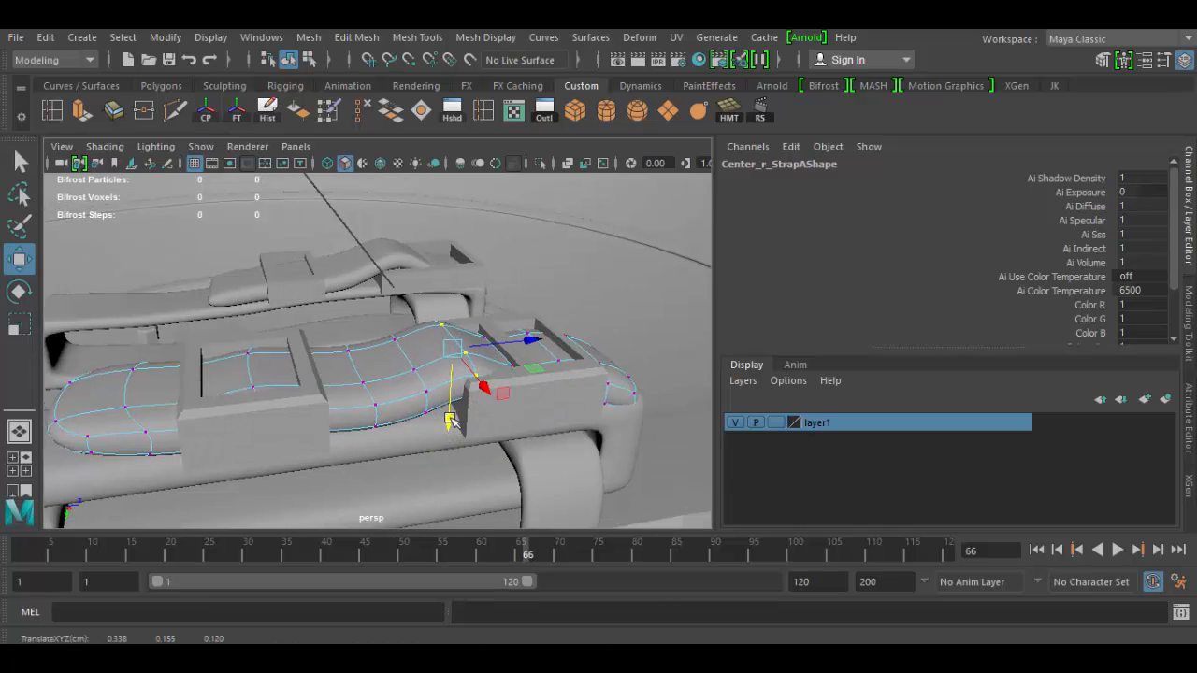
left_click_drag(539, 402, 514, 427, "alt")
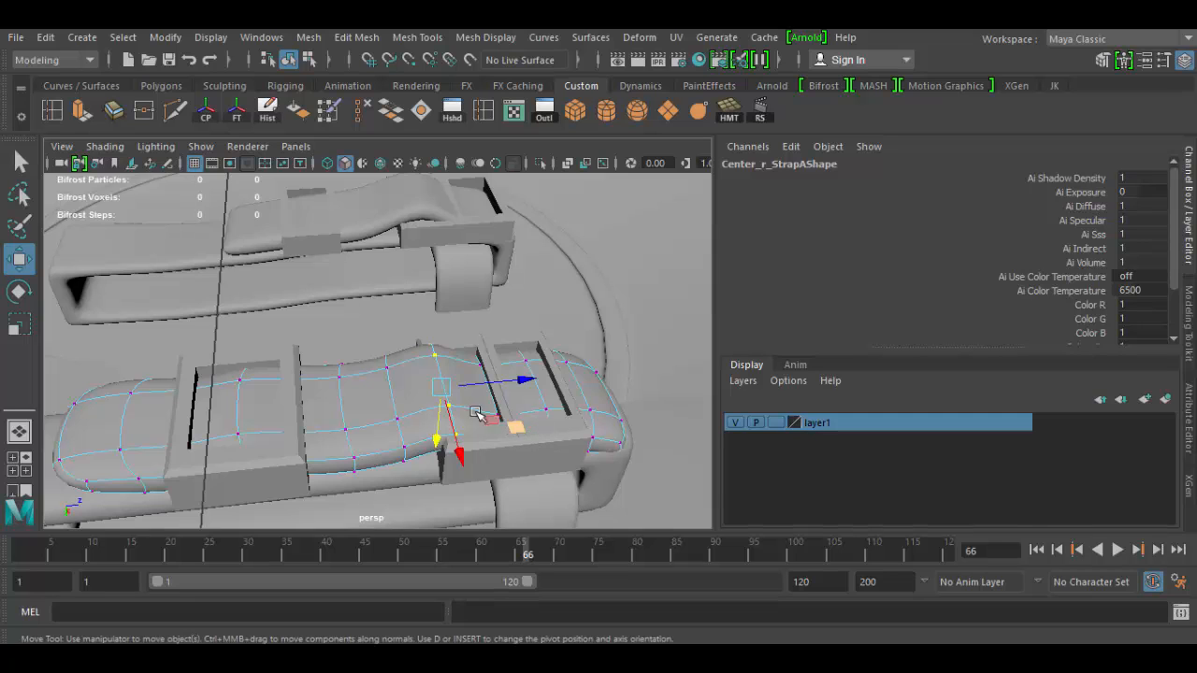
right_click_drag(377, 393, 460, 136)
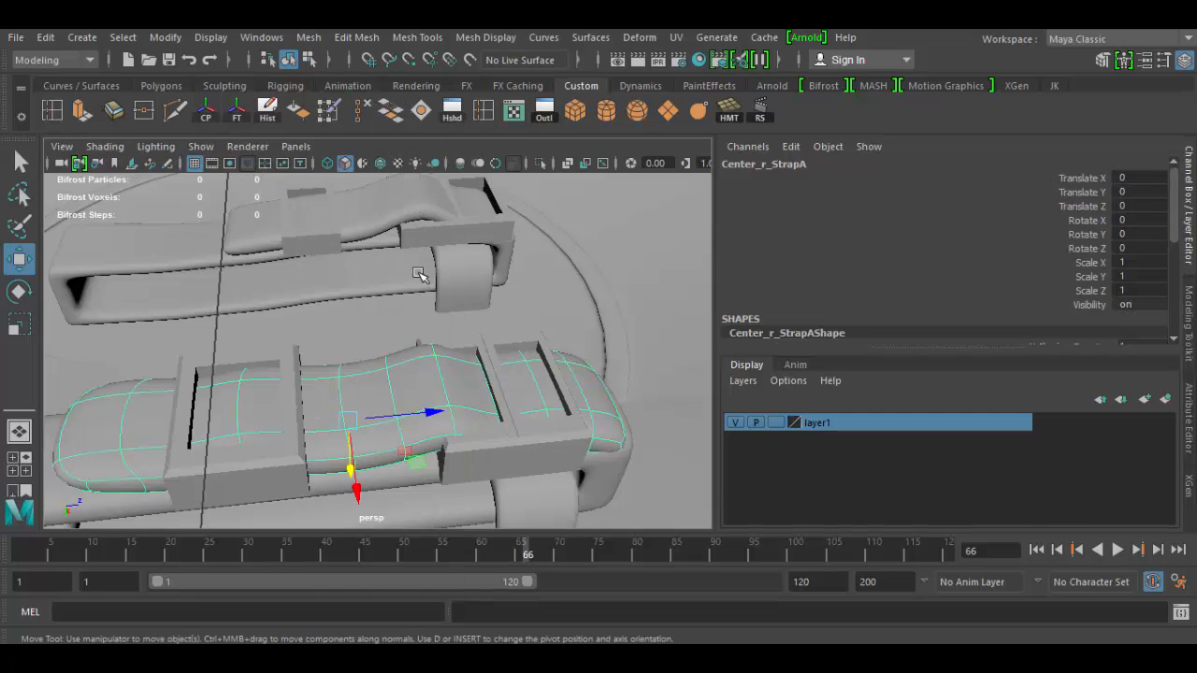
Widen the Center_r_BraceB frame around the strap by scaling it along X to about 1.235.
left_click(502, 451)
key("f")
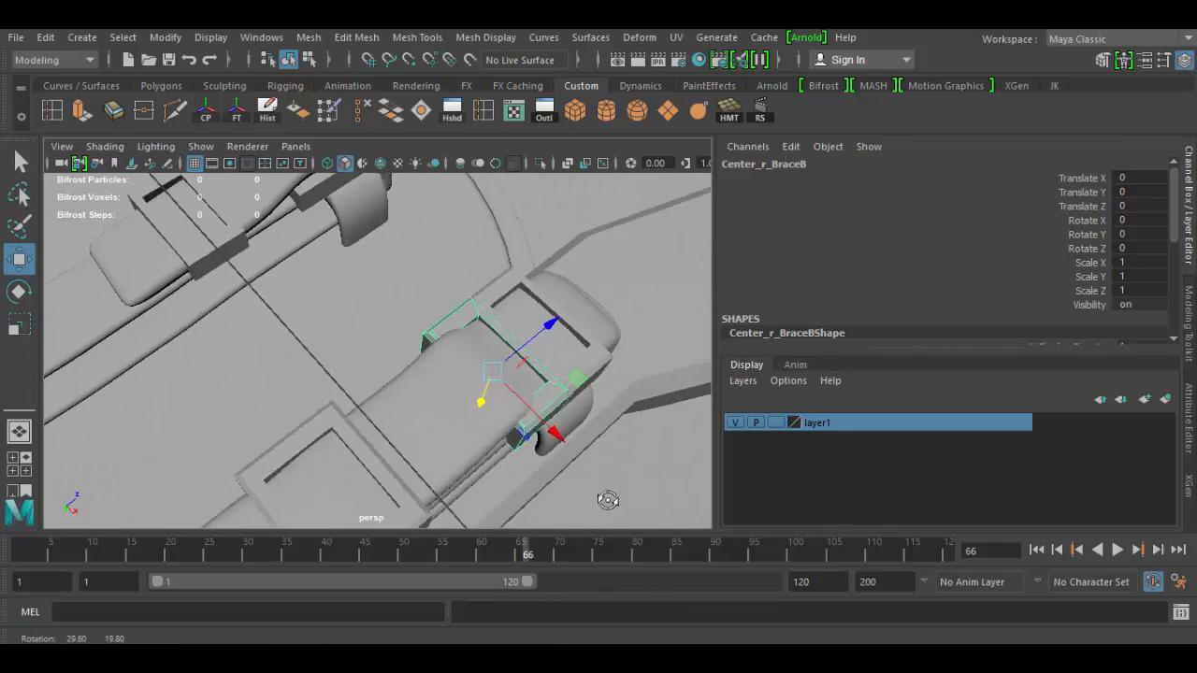
mouse_move(607, 496)
left_mouse_down("alt")
mouse_move(582, 481)
mouse_move(612, 473)
left_mouse_up("alt")
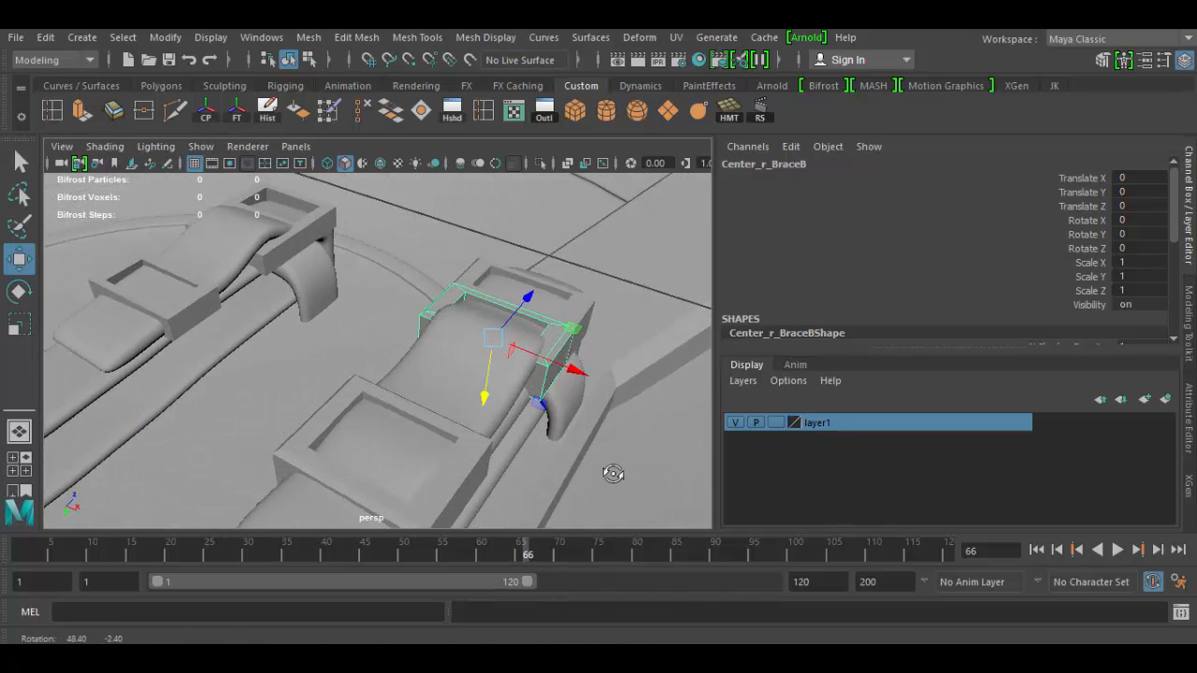
key("r")
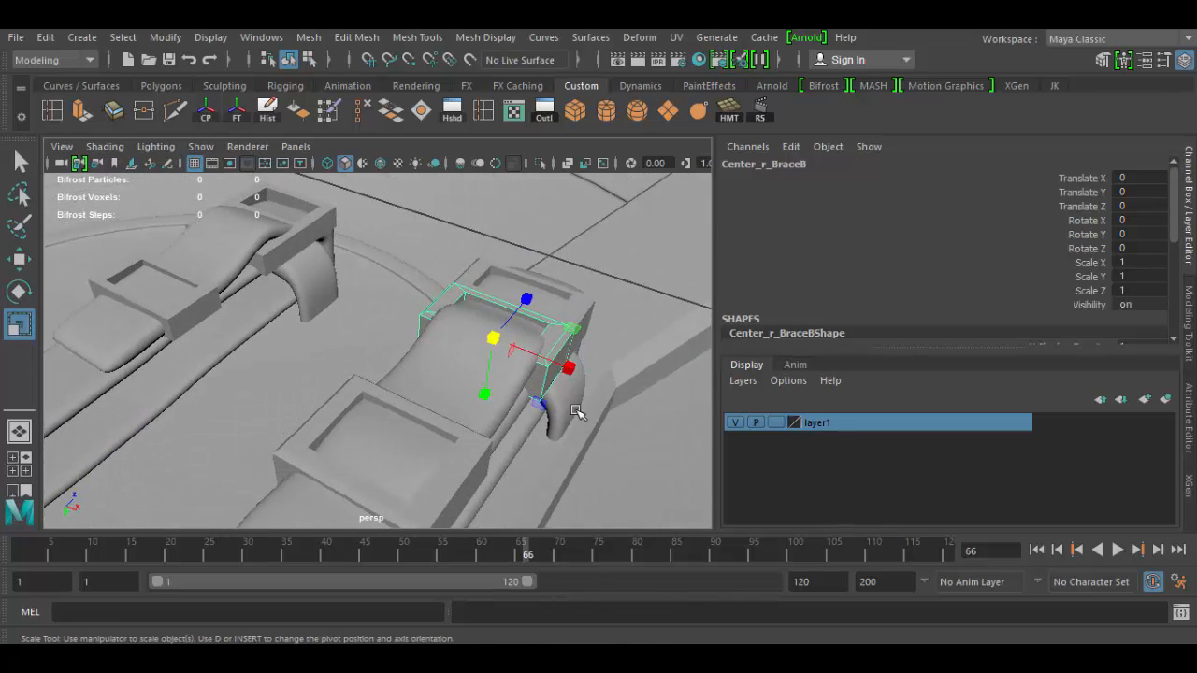
left_click_drag(570, 372, 587, 377)
key("space")
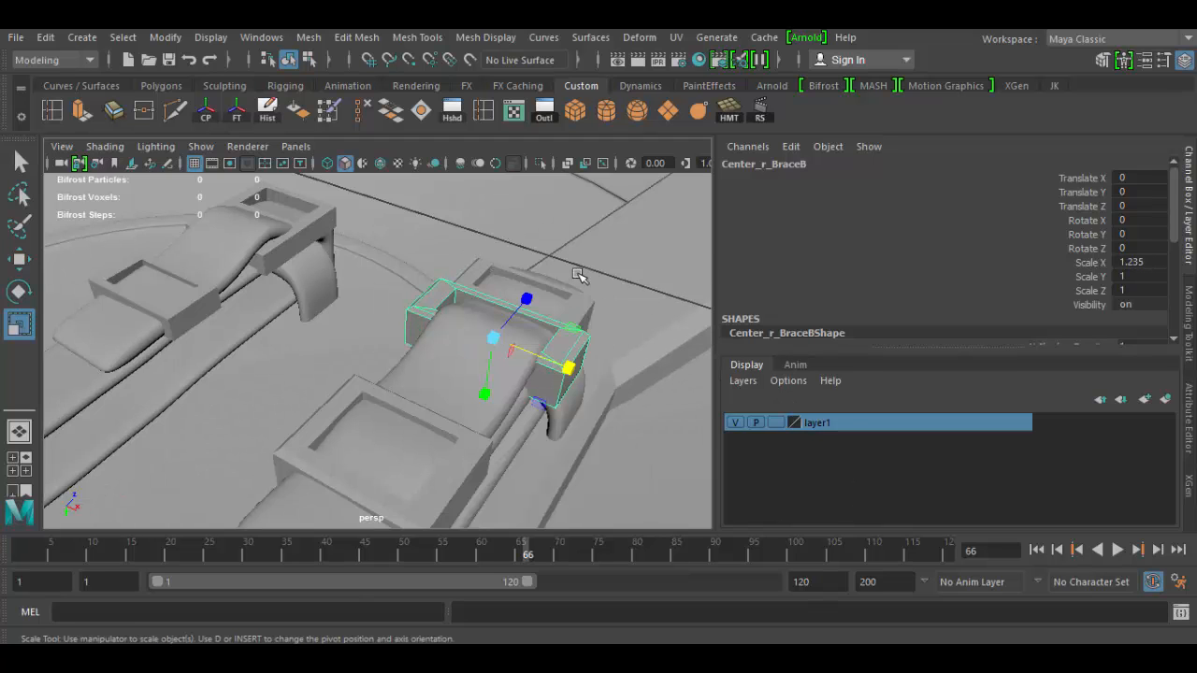
Widen the neighbouring Center_r_BraceA frame at the strap's end by scaling it along X to about 1.208.
left_click_drag(587, 334, 590, 358, "alt")
left_click(583, 301)
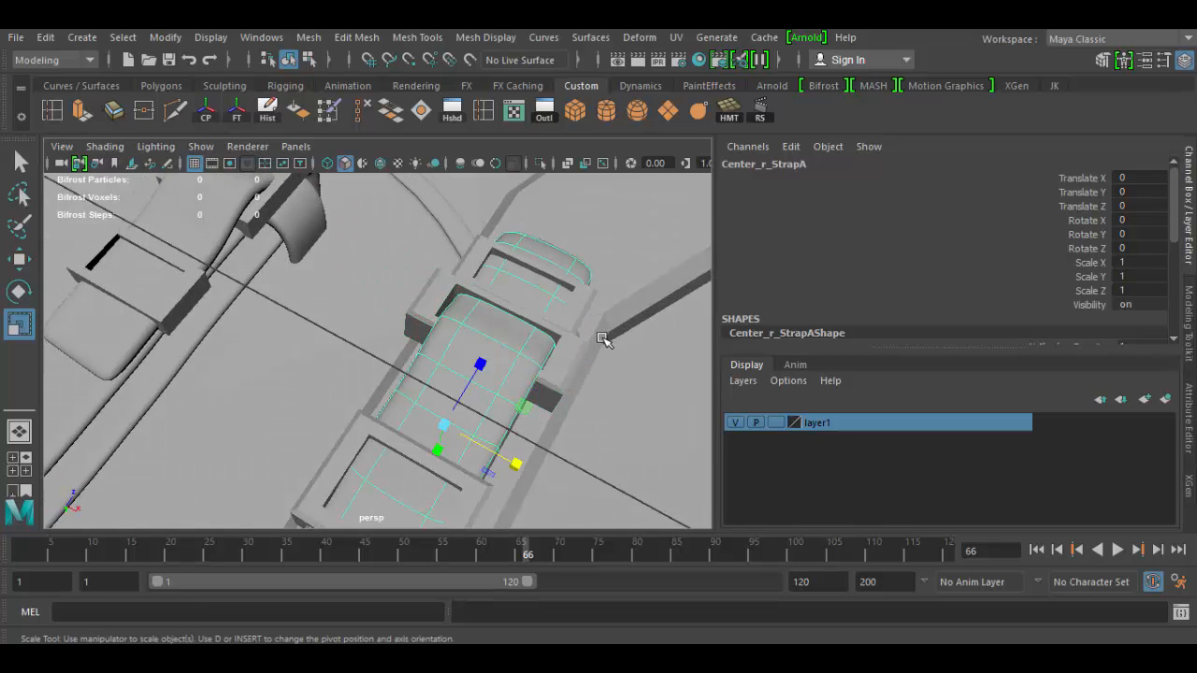
left_click(590, 312)
left_click_drag(596, 365, 611, 345, "alt")
Hide the objects assigned to layer1.
left_click_drag(419, 446, 600, 420, "alt")
left_click(735, 422)
left_click_drag(440, 441, 539, 435, "alt")
right_click_drag(538, 432, 572, 462, "alt")
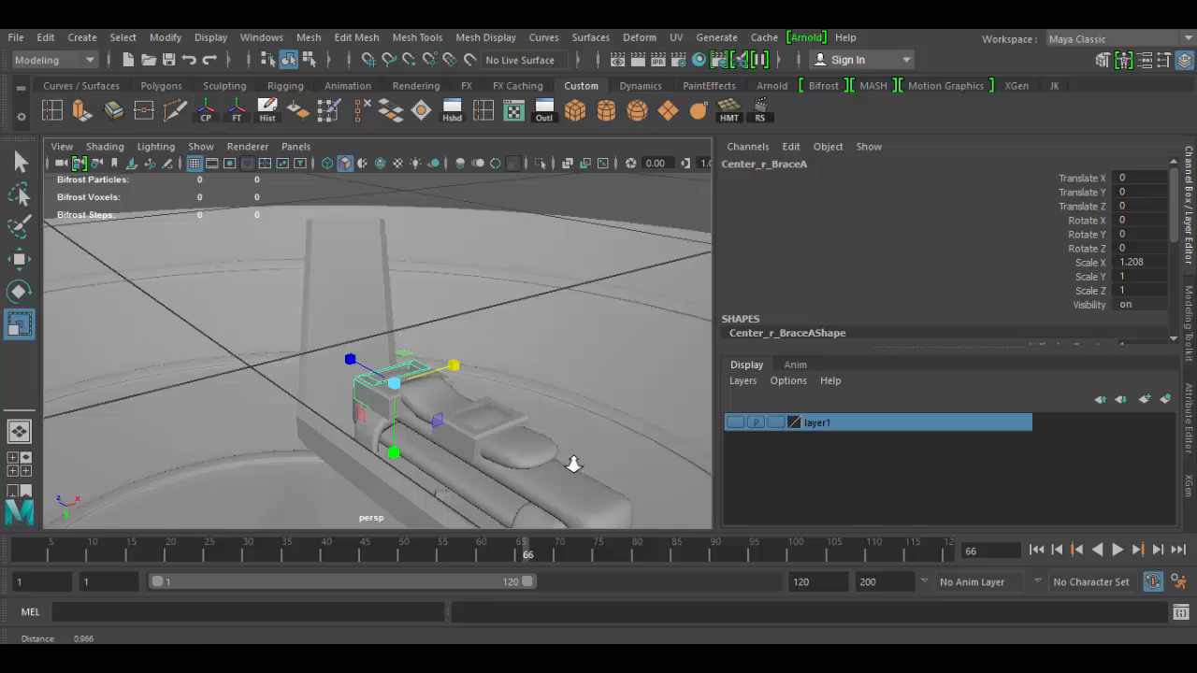
Examine the buckle assembly by selecting Center_r_StrapB, Center_r_StrapA, Center_r_BracketA and Center_r_BracketB in turn and checking how they sit on the disc.
left_click(476, 494)
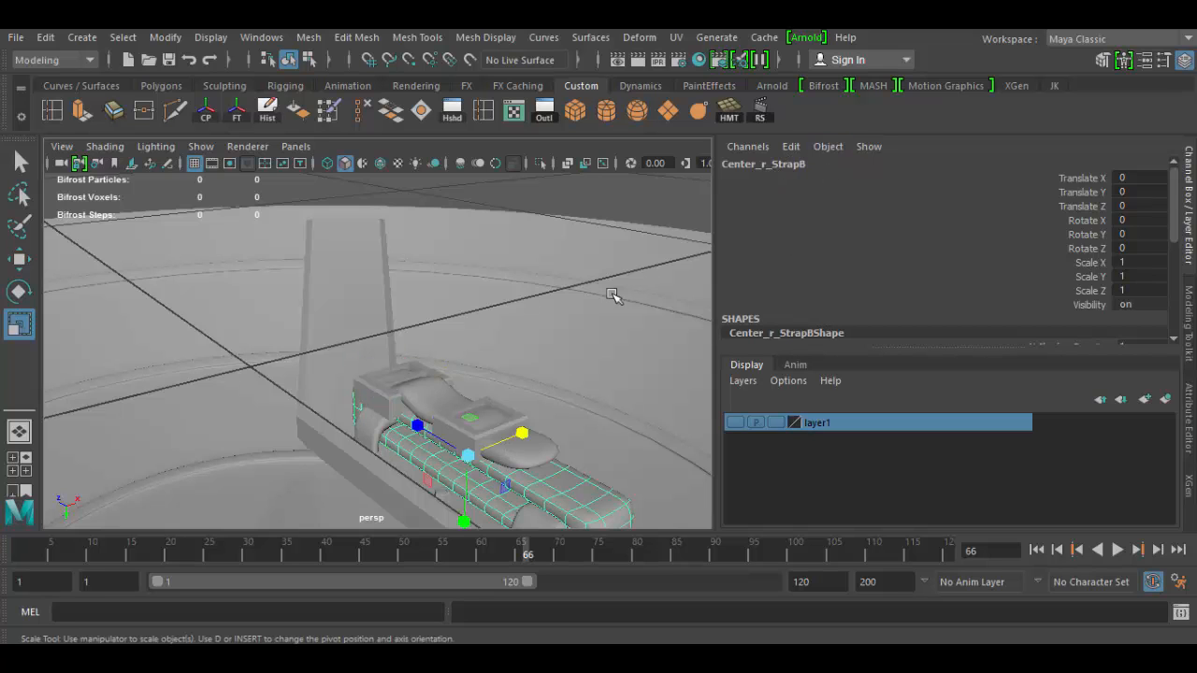
left_click_drag(540, 437, 512, 434, "alt")
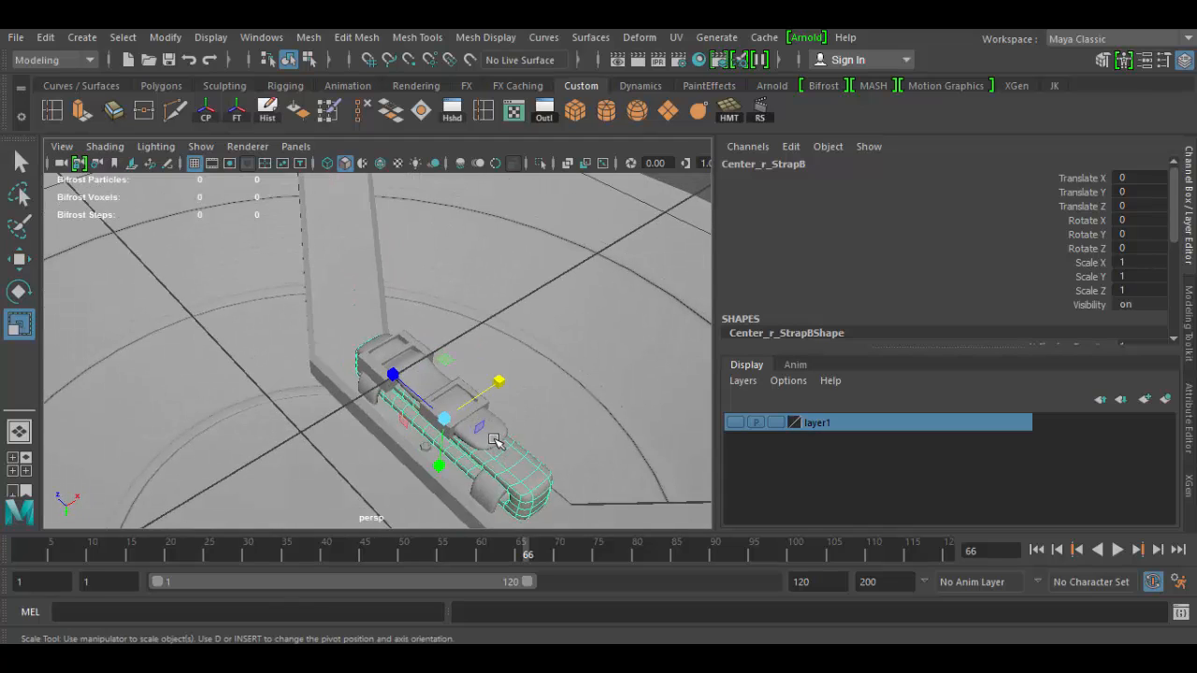
left_click(495, 441)
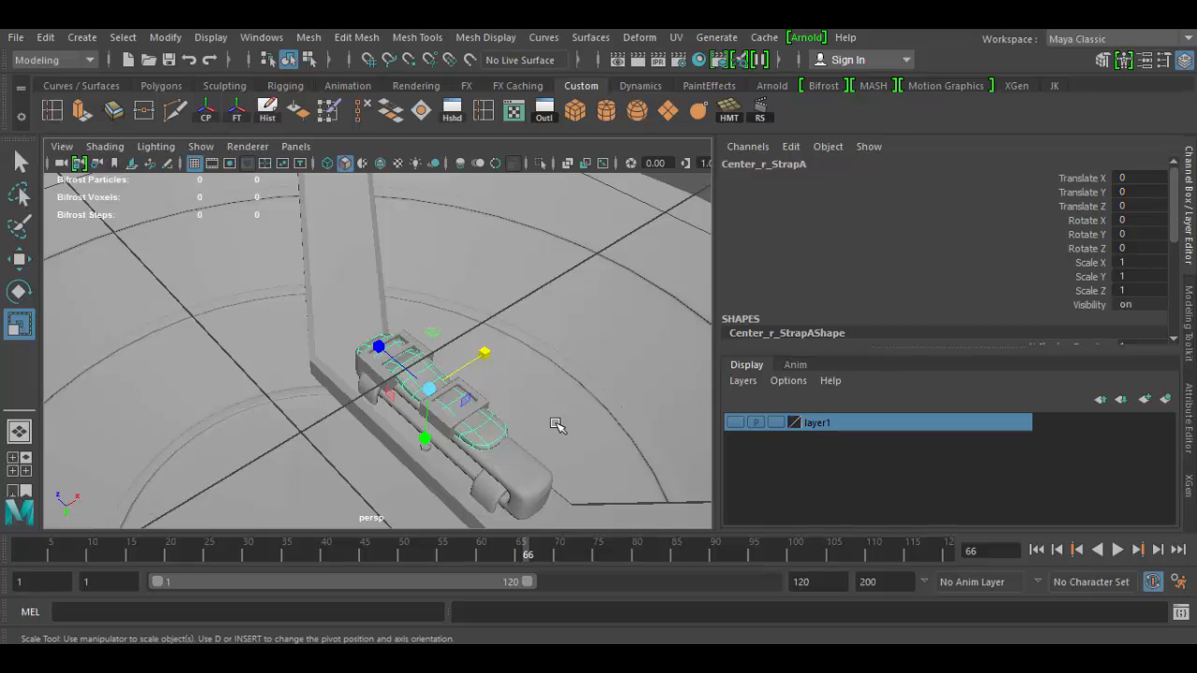
scroll(557, 426, "down", 5)
scroll(415, 355, "up", 5)
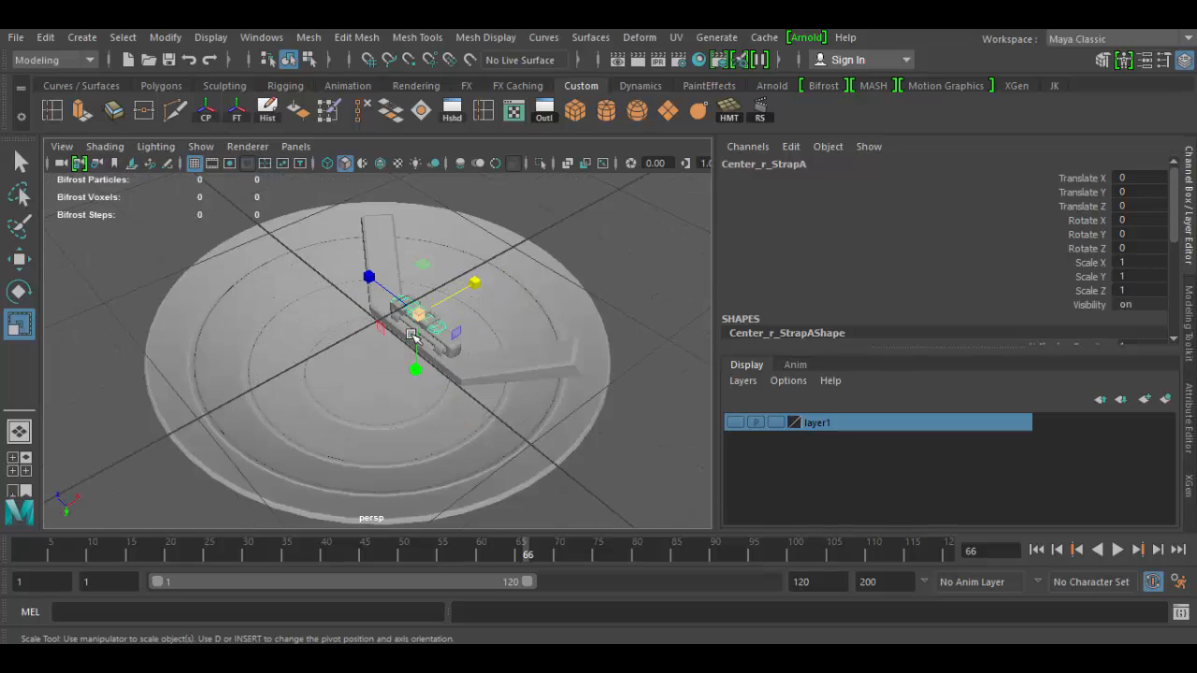
left_click_drag(571, 376, 565, 423, "alt")
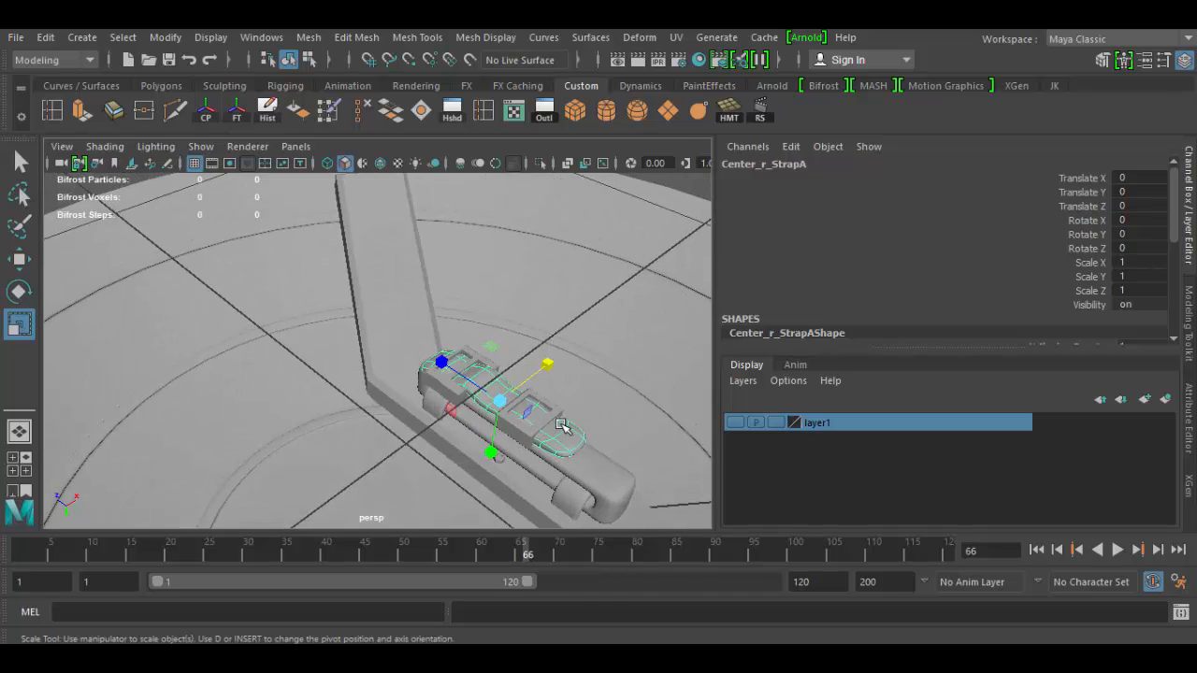
key("q")
left_click(435, 407)
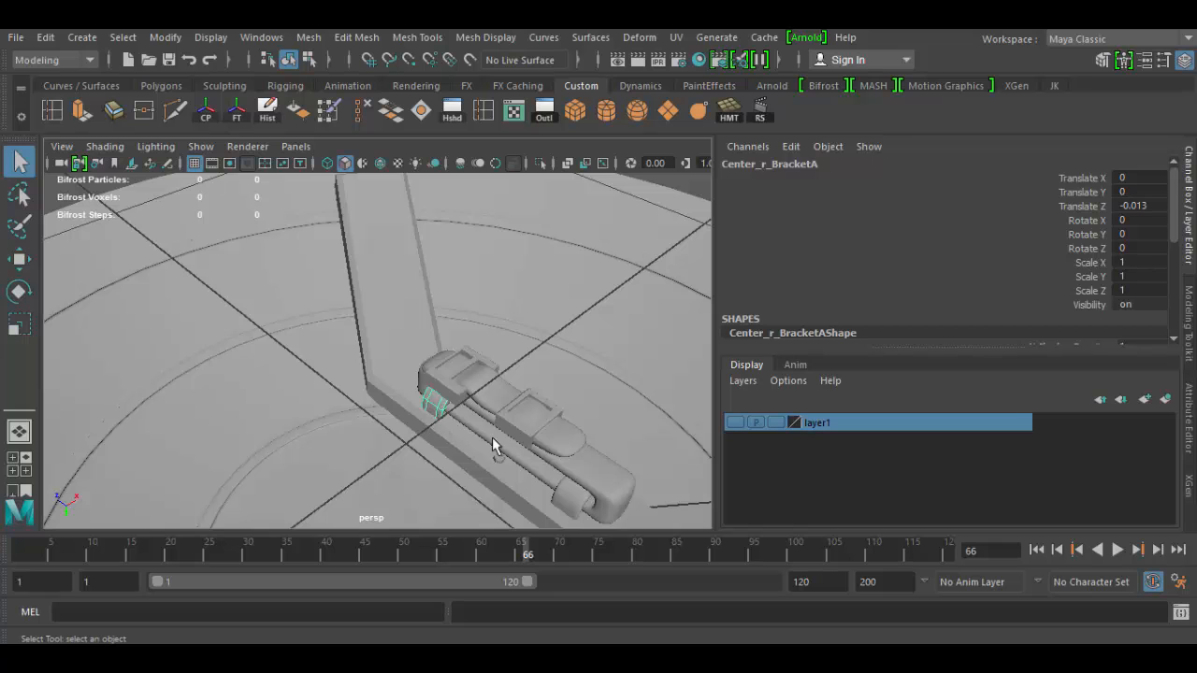
left_click(569, 498)
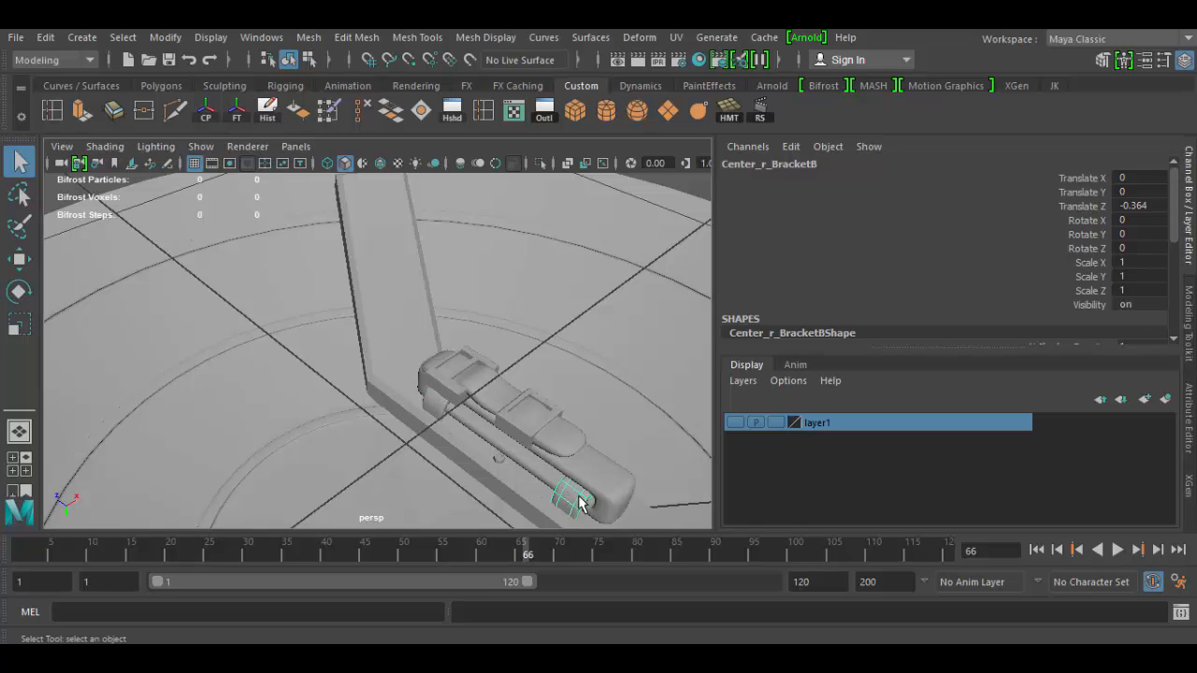
left_click_drag(572, 469, 386, 418, "alt")
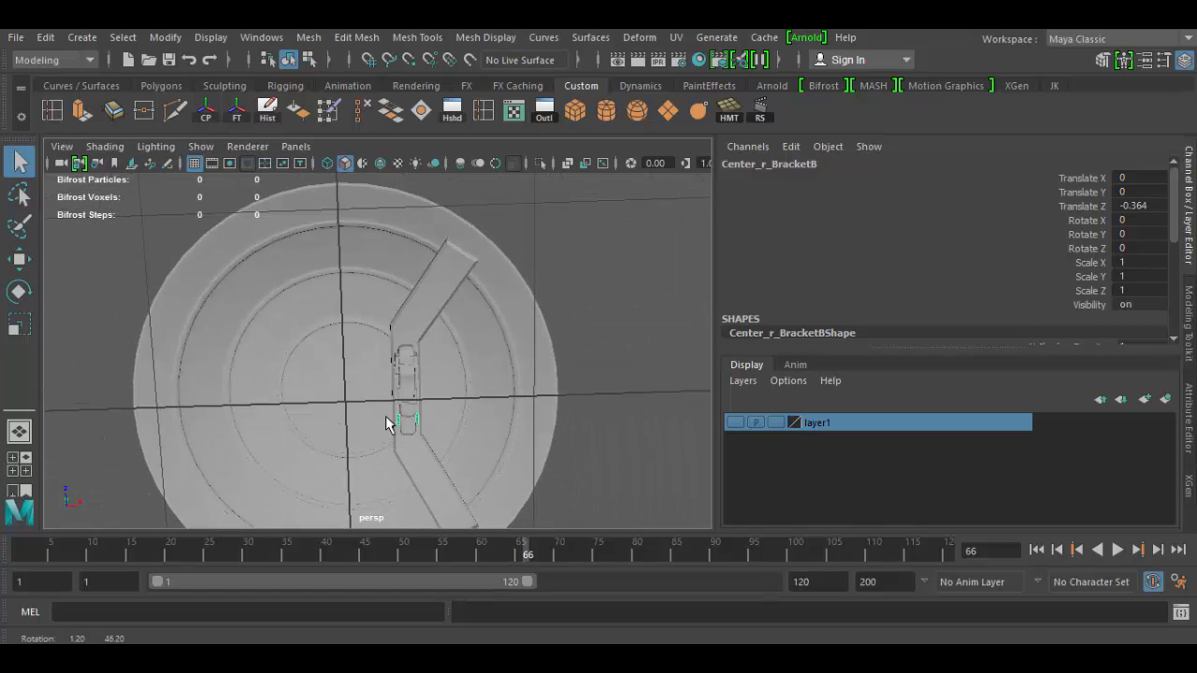
Rename the angled support piece pCube1 beneath the buckle as Support_r_straps.
left_click(414, 300)
left_click_drag(483, 436, 488, 371, "alt")
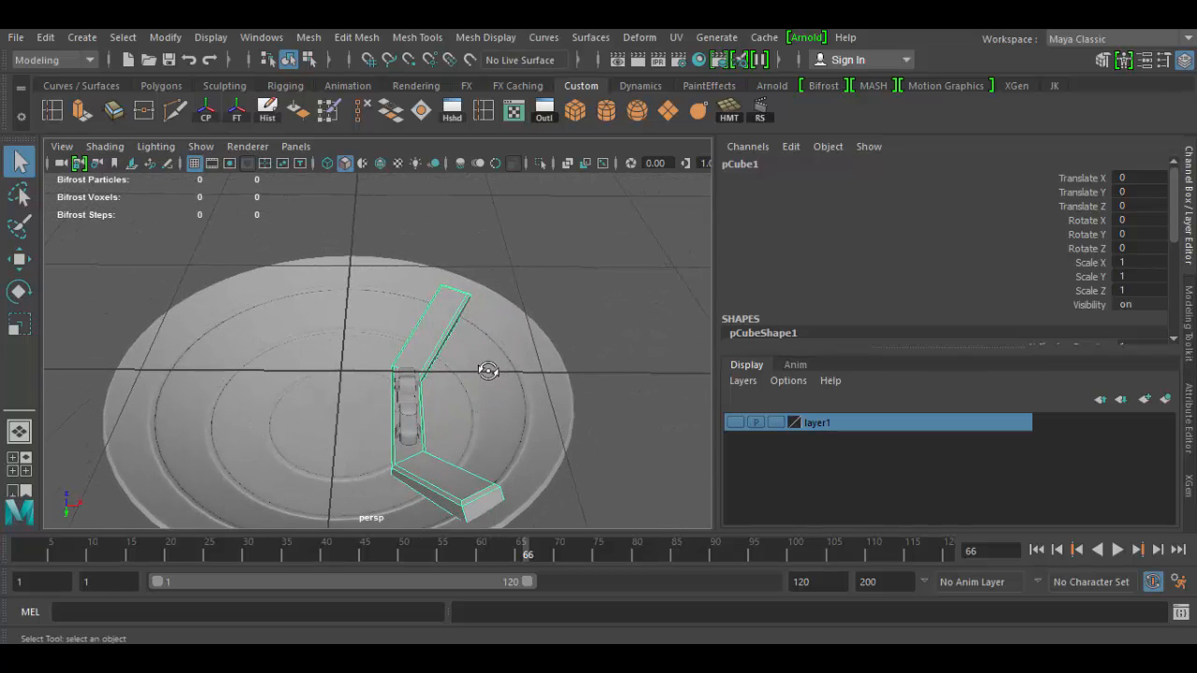
double_click(745, 164)
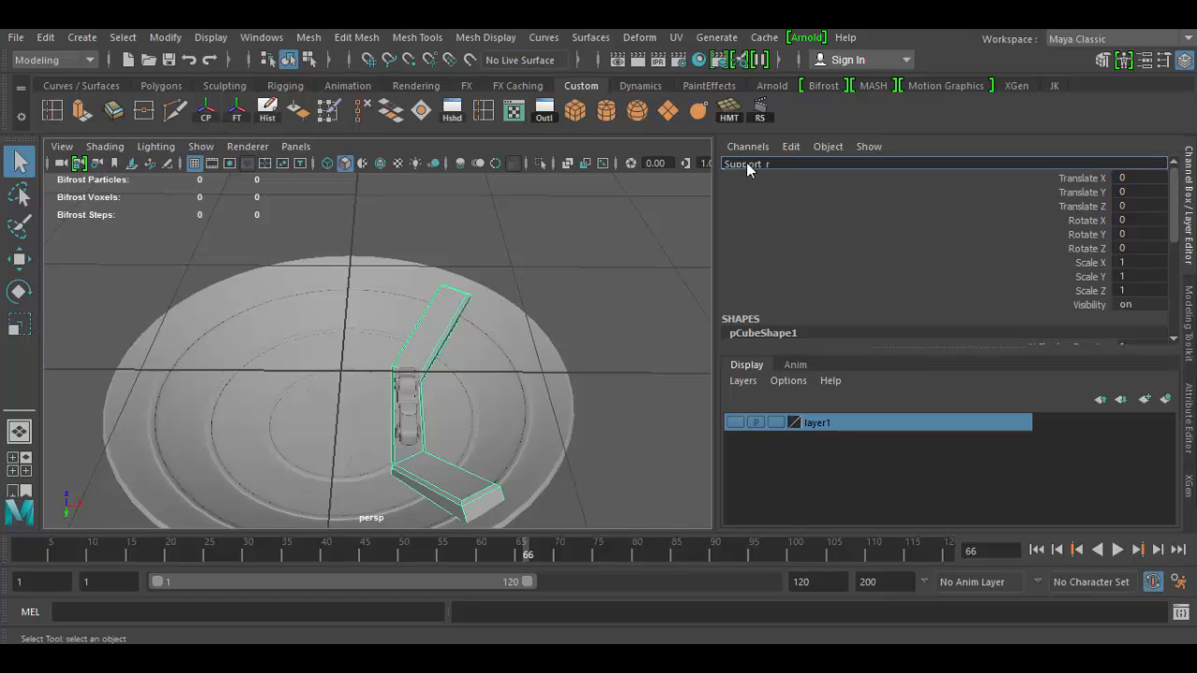
type("traps")
key("Return")
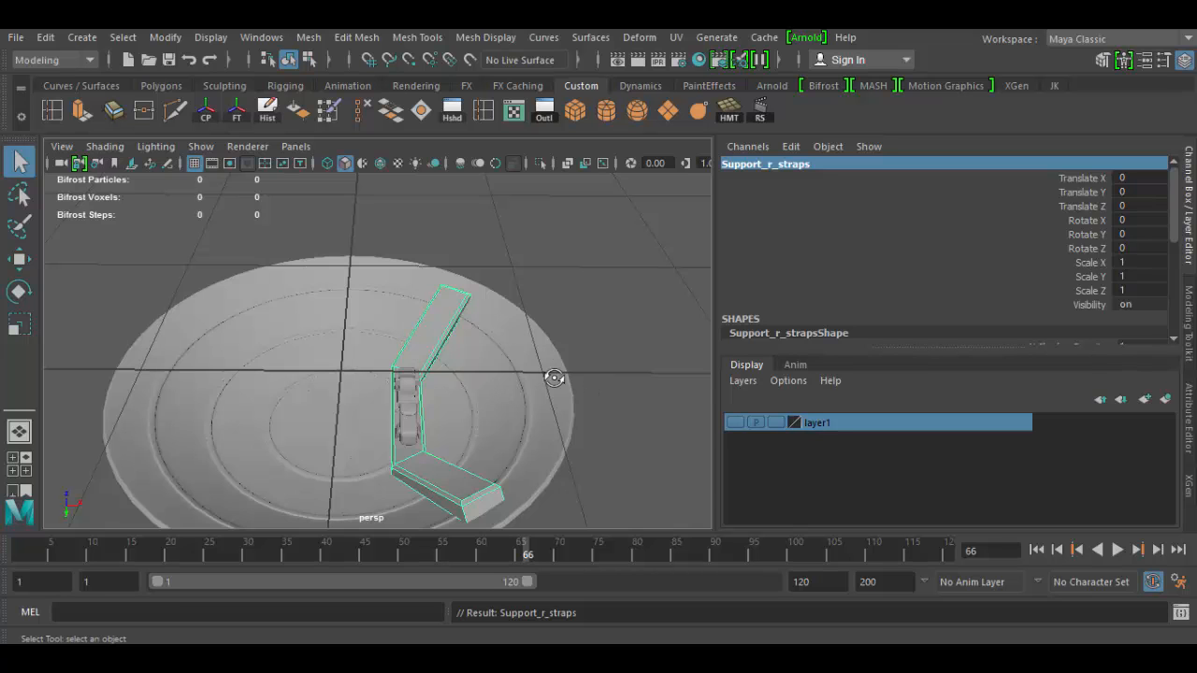
Duplicate Center_r_BracketA and move the copy along Z to about 0.197, at the bend of the support piece.
left_click_drag(555, 378, 452, 378, "alt")
right_click_drag(452, 379, 617, 449, "alt")
left_click_drag(528, 424, 505, 364, "alt")
right_click_drag(503, 362, 555, 428, "alt")
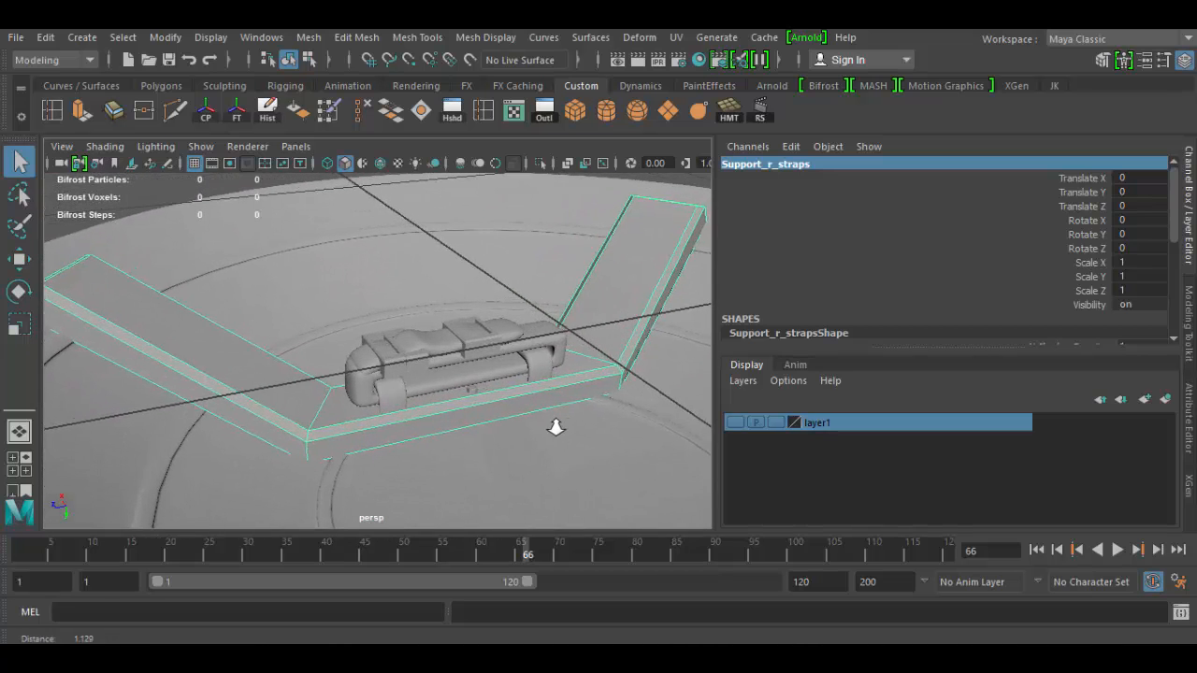
left_click(405, 409)
left_click_drag(404, 405, 432, 401, "alt")
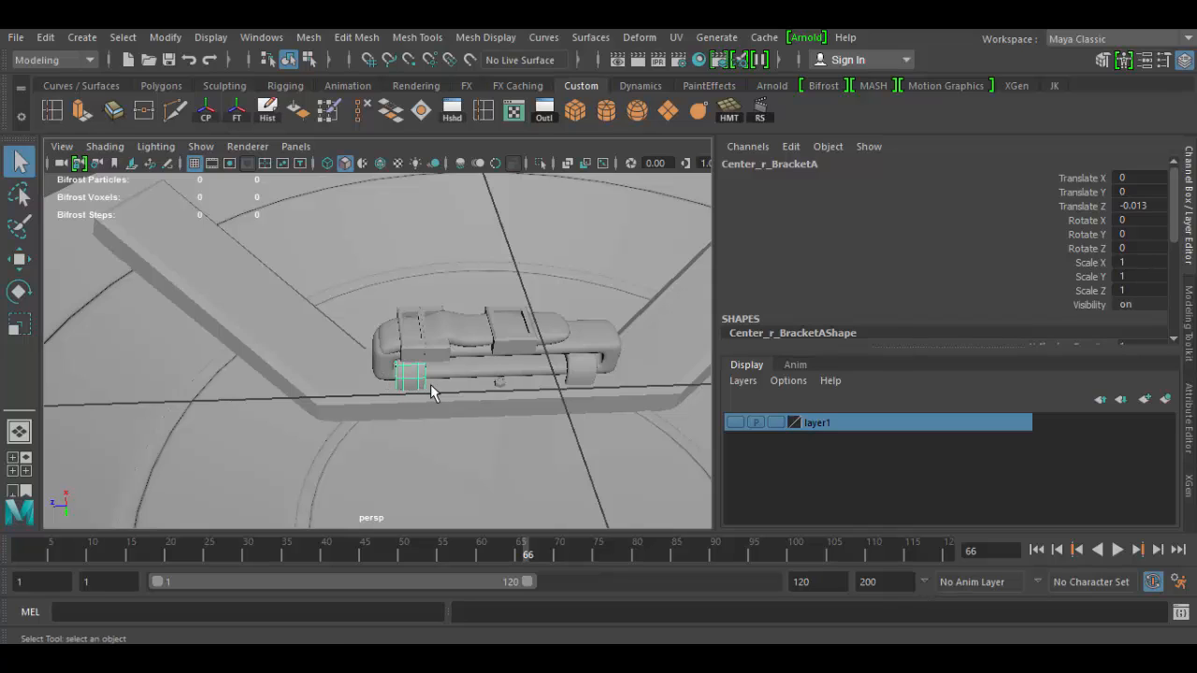
key("ctrl+d")
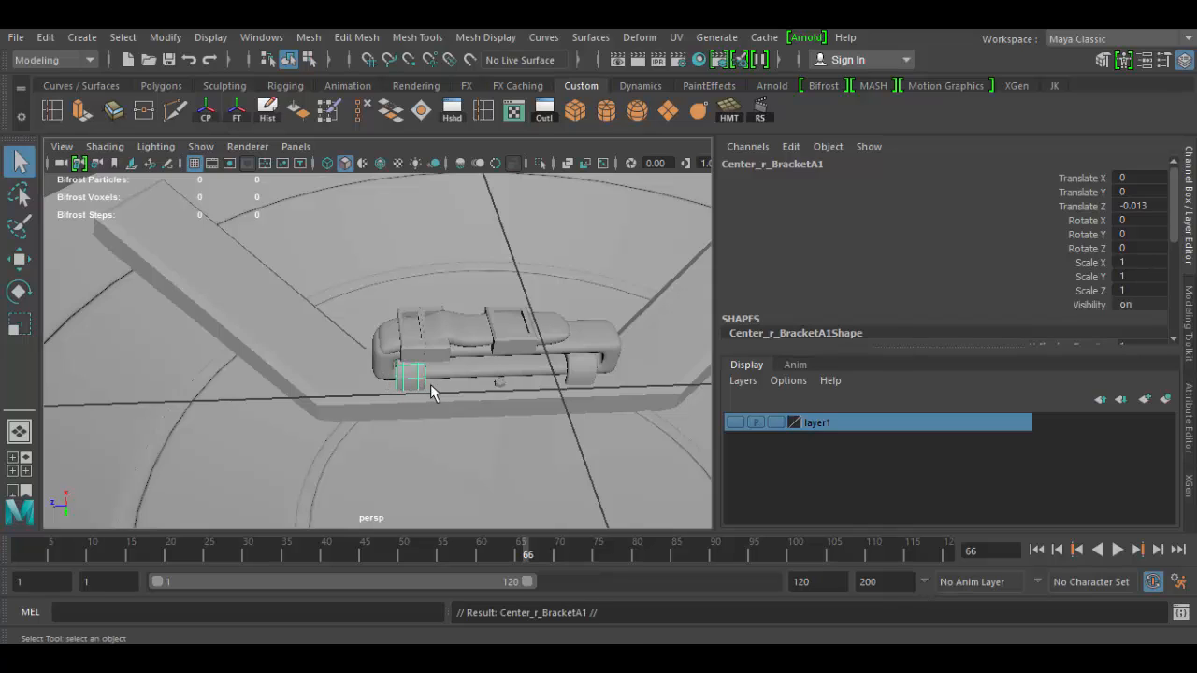
key("w")
left_click_drag(344, 367, 221, 363)
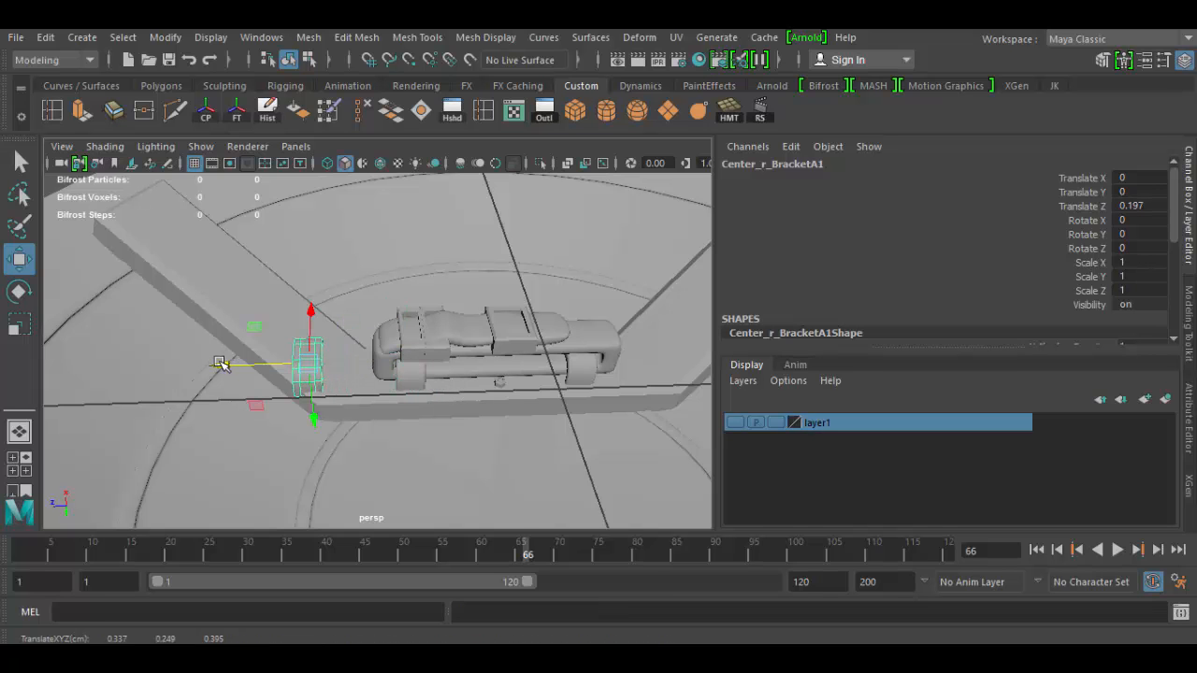
Move the duplicated bracket onto the outer end of the support's angled arm, at about X 0.259, Y -0.223, Z 0.521.
left_click_drag(643, 452, 389, 446, "alt")
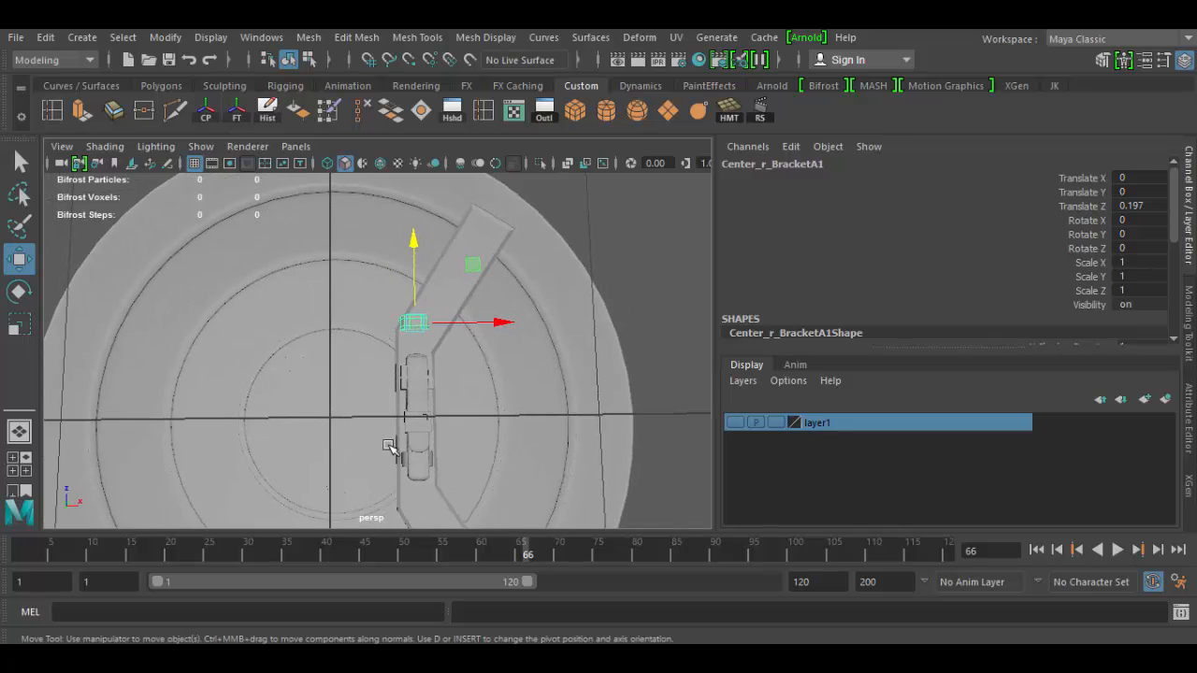
key("space")
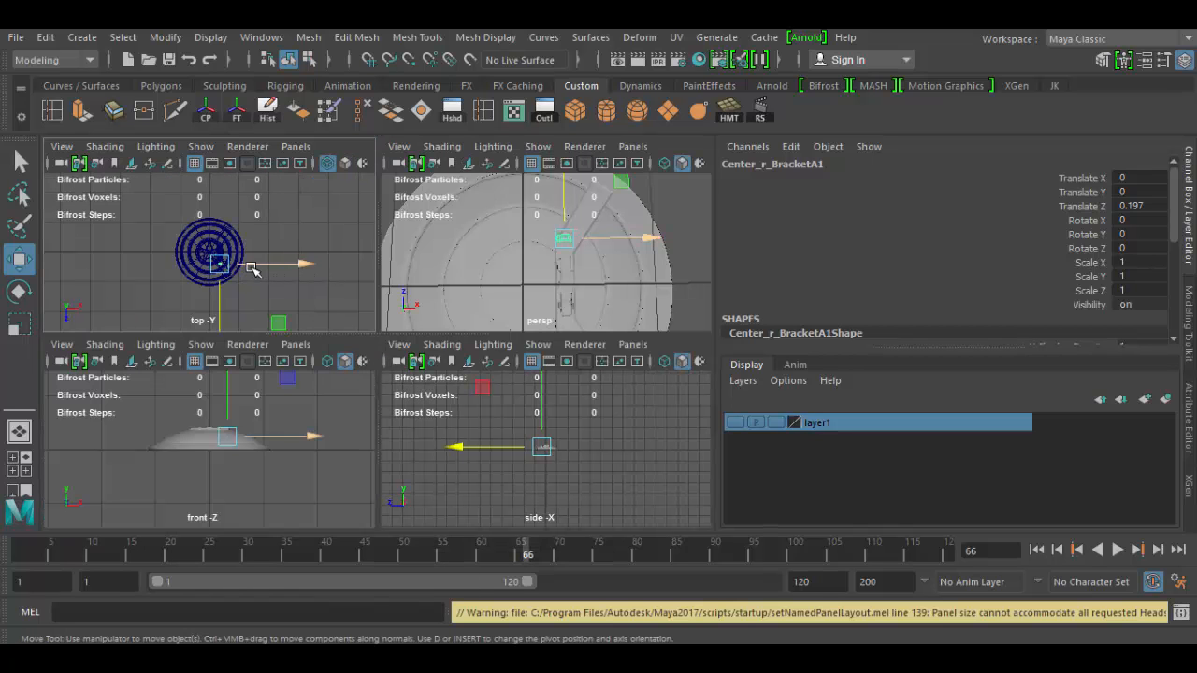
key("space")
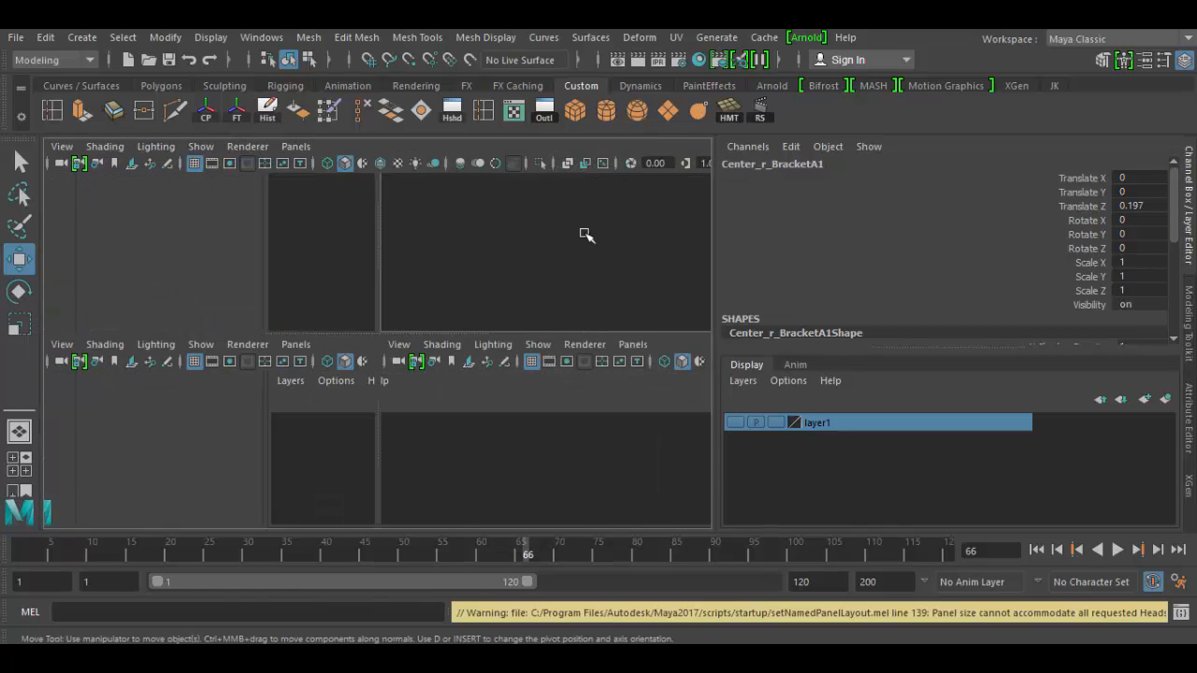
mouse_move(521, 387)
left_mouse_down("alt")
mouse_move(508, 401)
mouse_move(527, 397)
left_mouse_up("alt")
scroll(472, 360, "up", 2)
left_click_drag(470, 367, 606, 333, "alt")
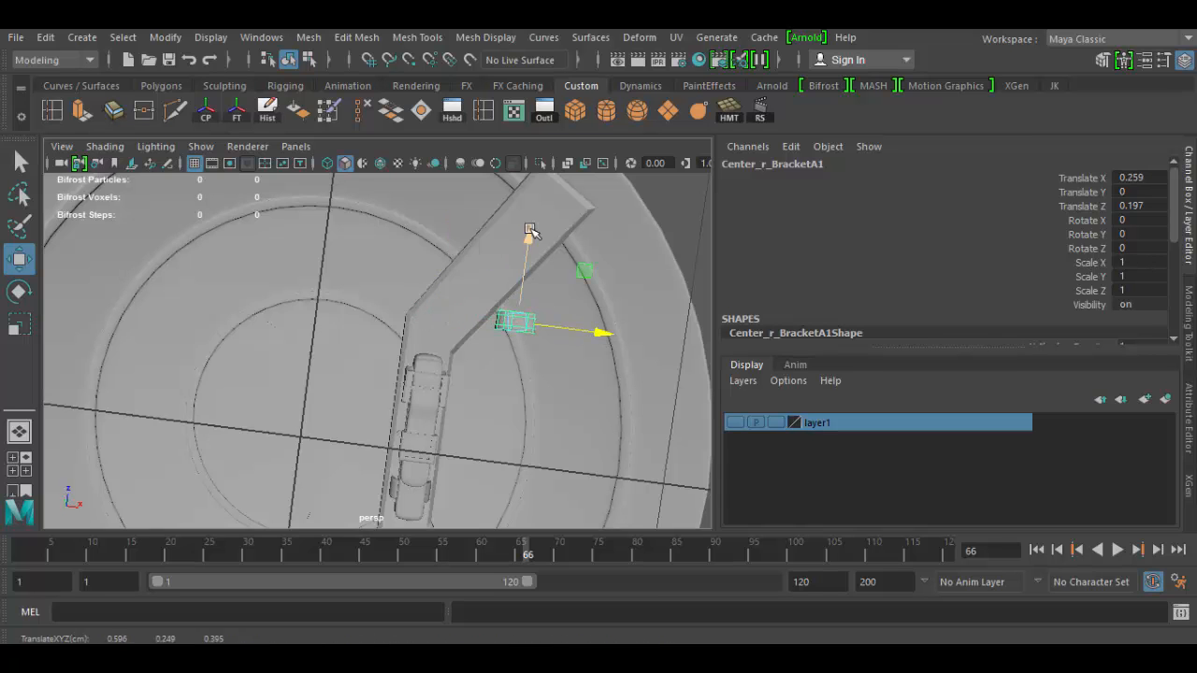
left_click_drag(529, 231, 569, 134)
left_click_drag(569, 259, 507, 409, "alt")
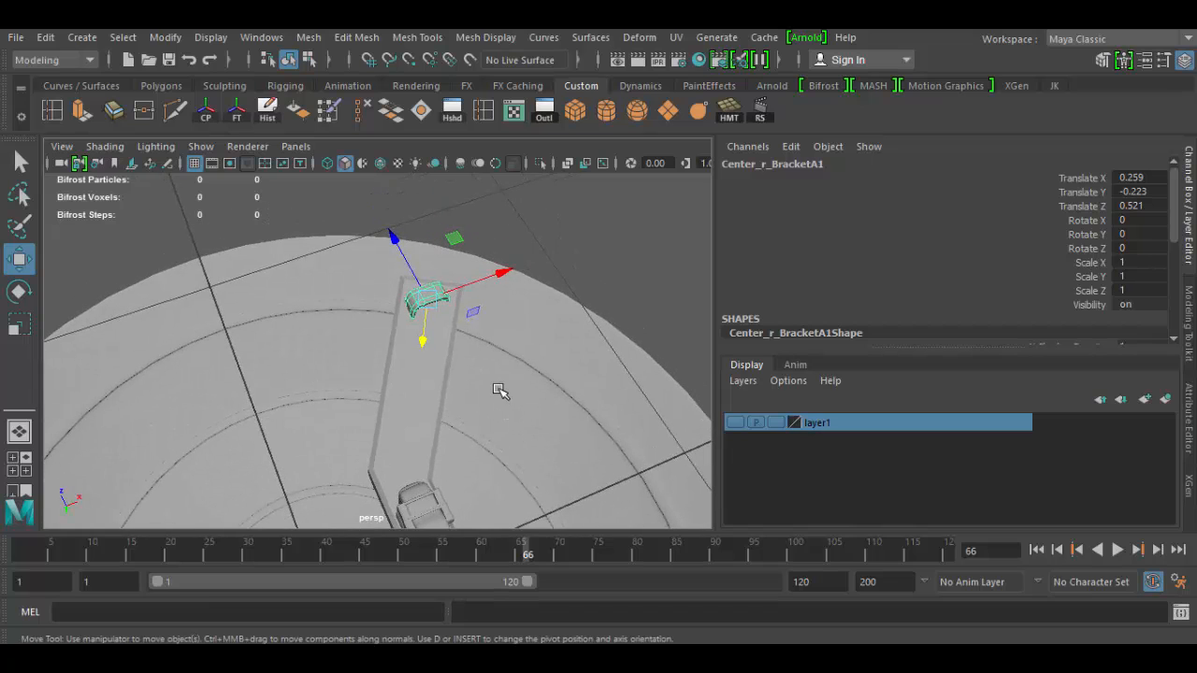
Rotate the duplicated bracket to about X 24.115, Y 34.148, Z -1.488 so it follows the support's angled arm.
key("e")
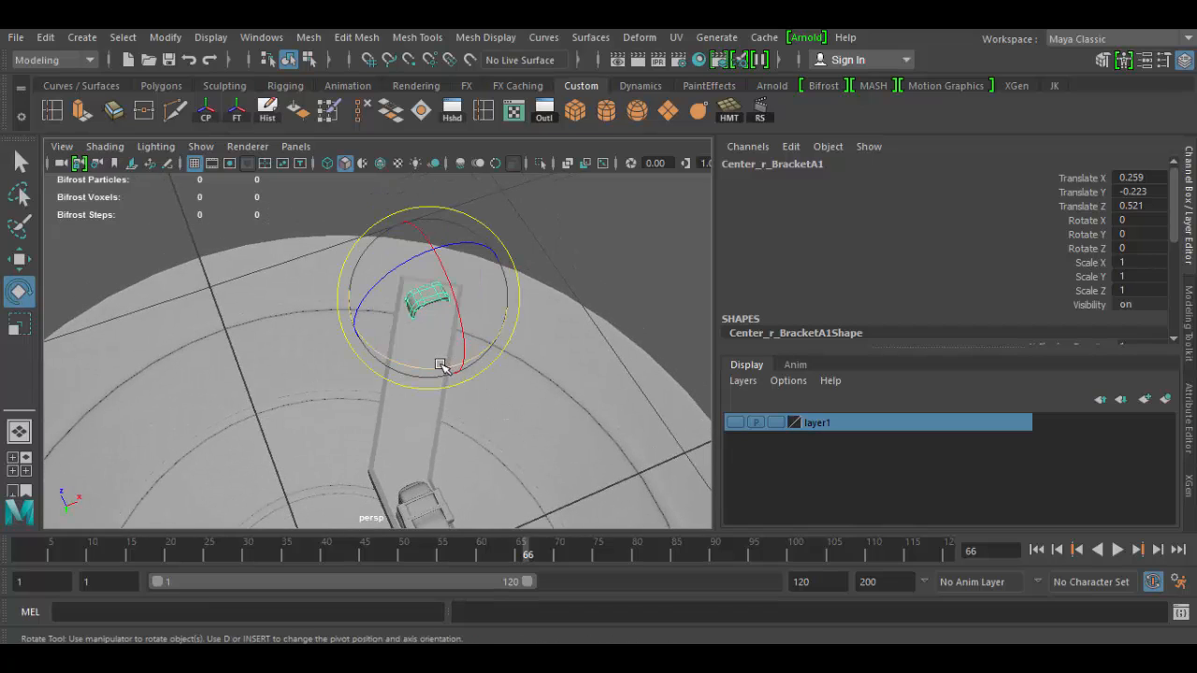
left_click_drag(441, 365, 272, 328)
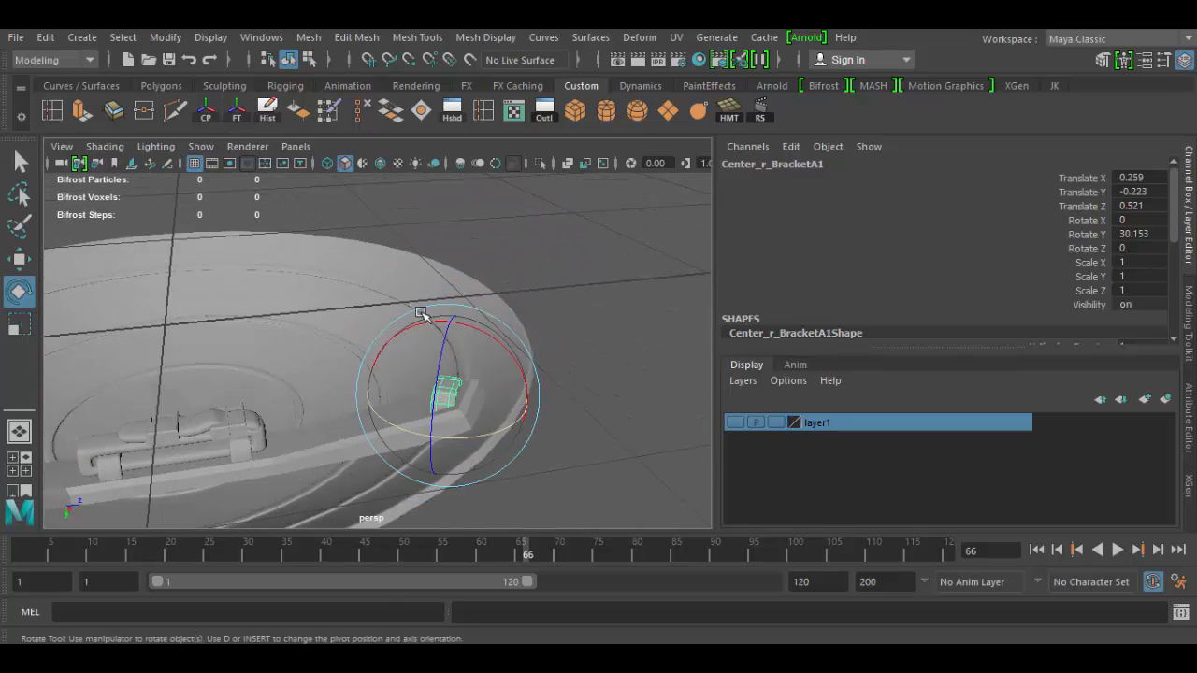
left_click_drag(432, 321, 732, 433)
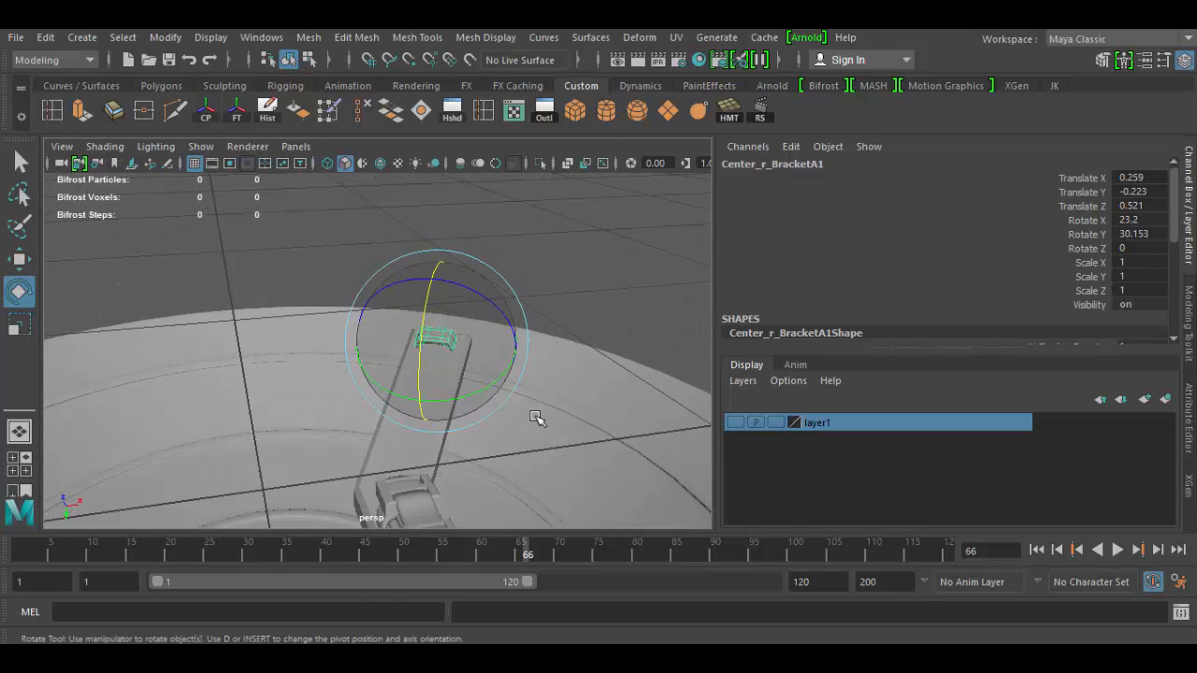
left_click_drag(540, 417, 365, 395, "alt")
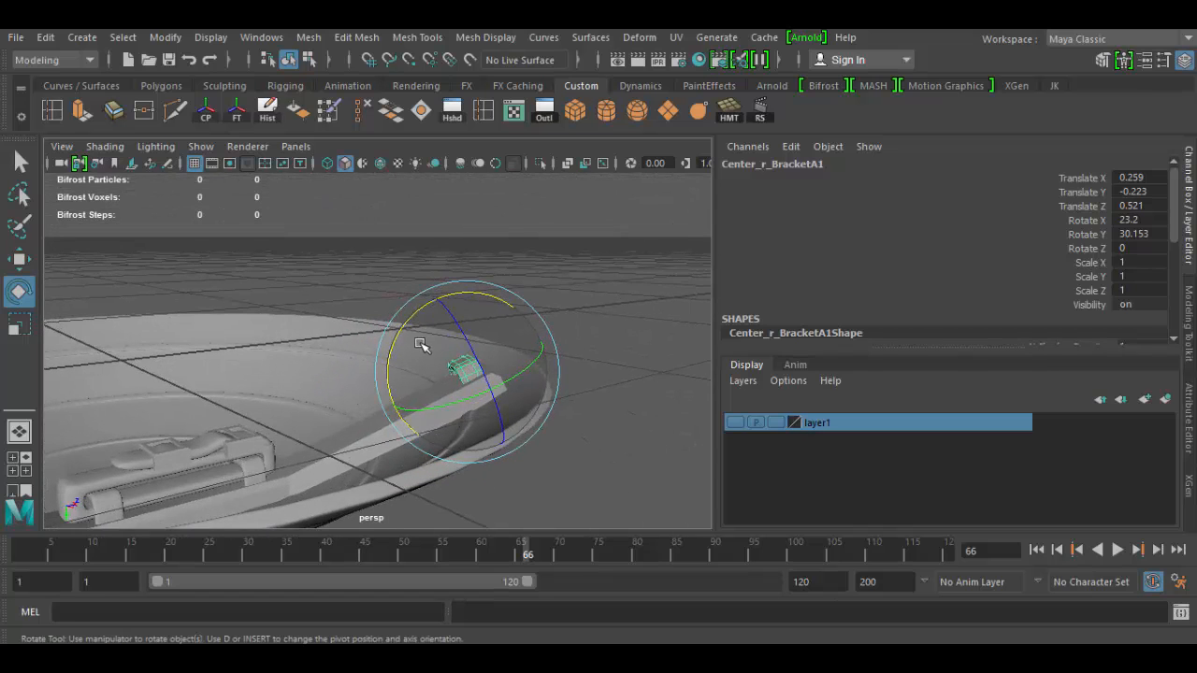
left_click_drag(398, 338, 599, 408)
left_click_drag(499, 376, 440, 454)
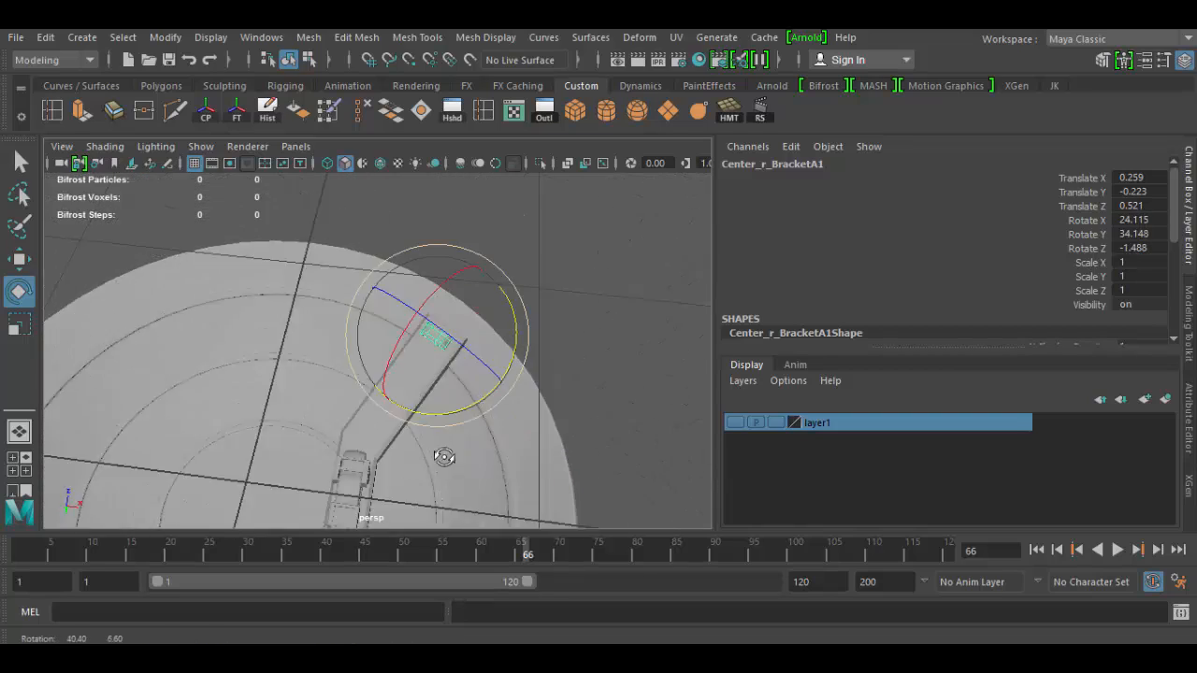
middle_click_drag(441, 454, 396, 299, "alt")
left_click_drag(395, 299, 349, 385, "alt")
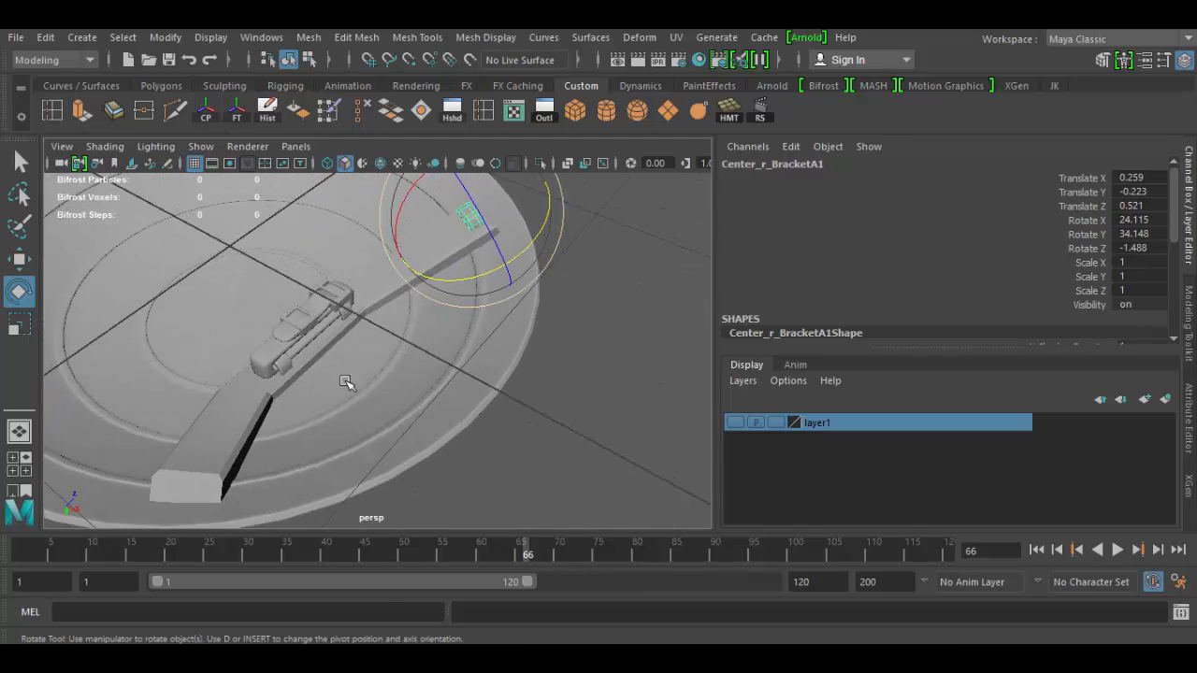
middle_click_drag(432, 363, 412, 436, "alt")
left_click_drag(536, 388, 583, 339, "alt")
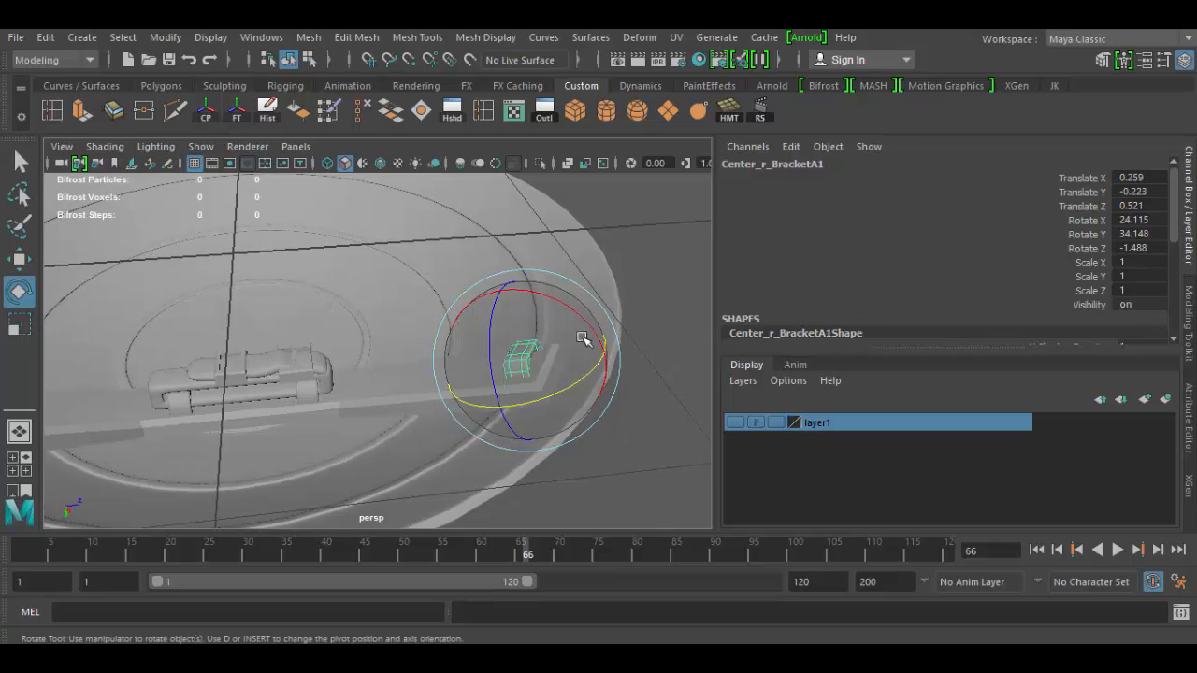
Rename the rotated bracket Center_r_BracketA1 on the outer end of the arm as Top_r_BracketA.
key("q")
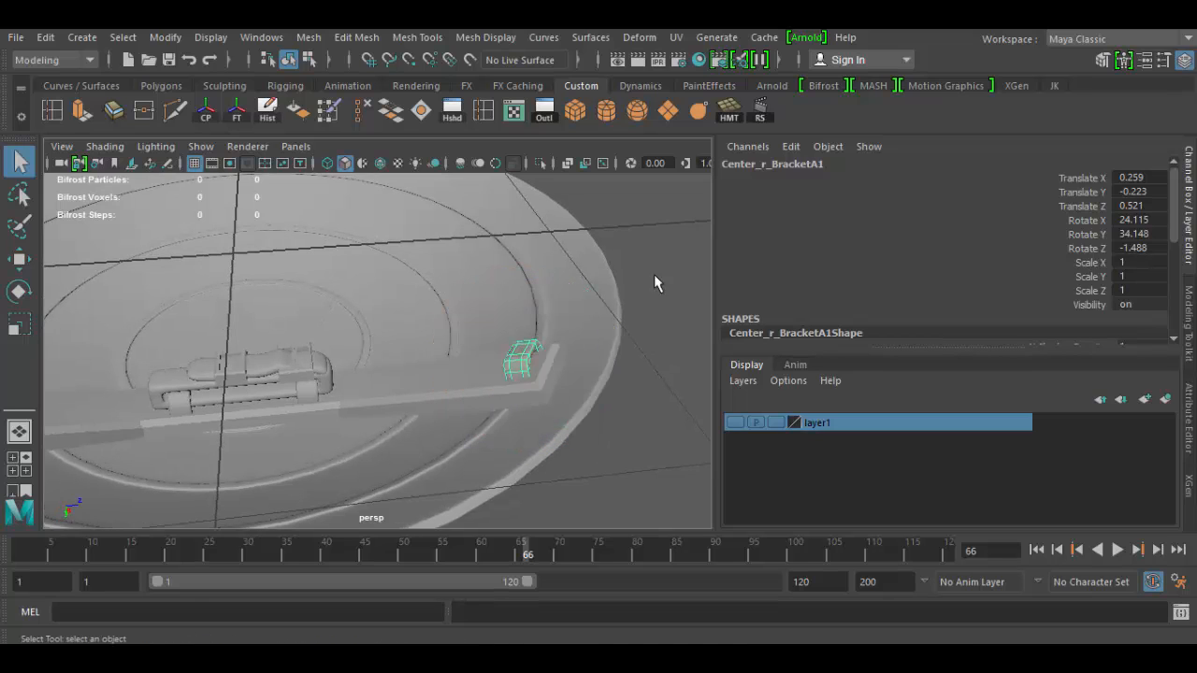
left_click(748, 163)
left_click(750, 164)
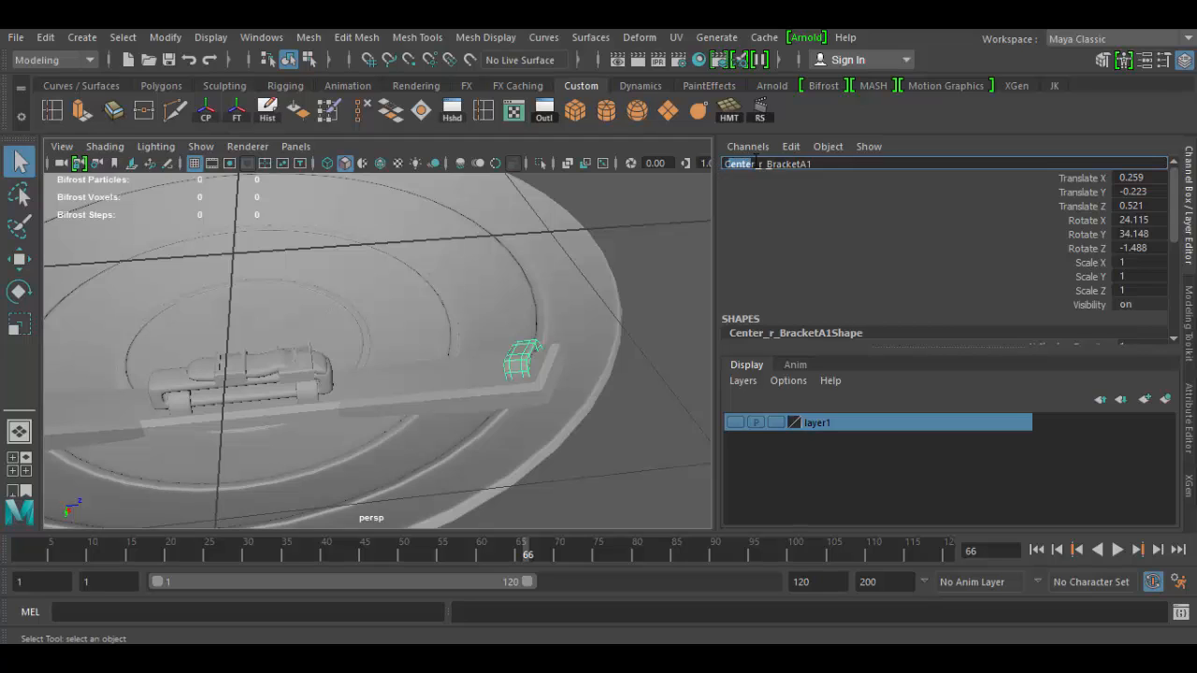
type("Top")
key("Return")
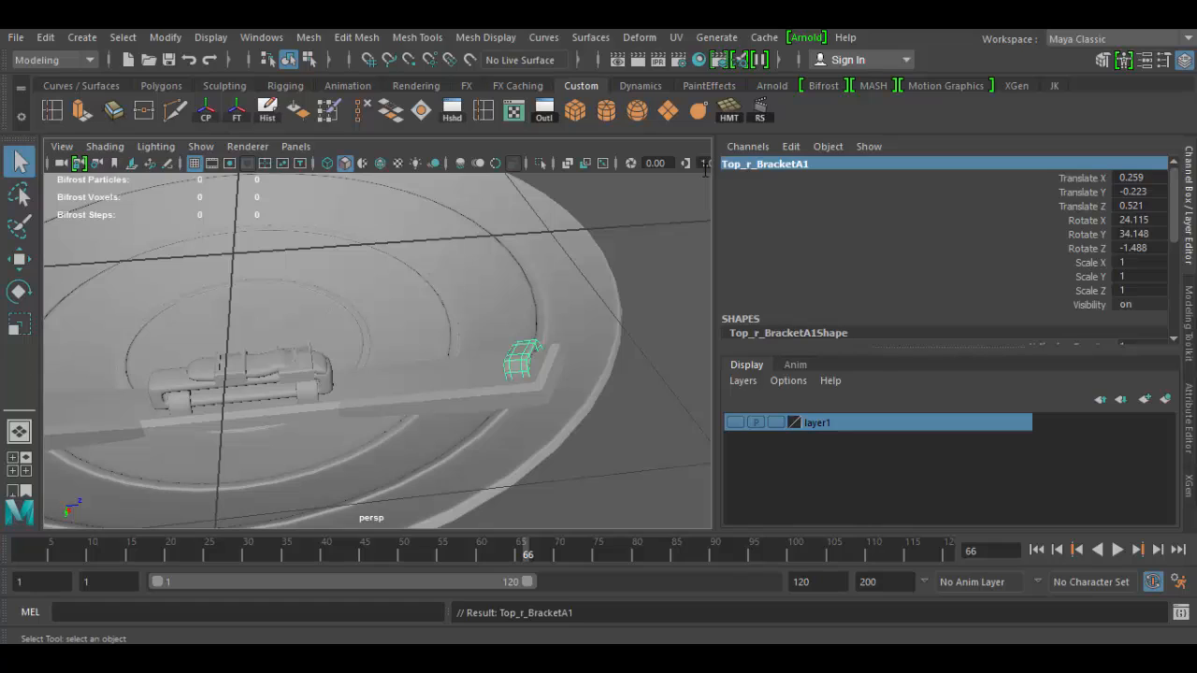
left_click(809, 164)
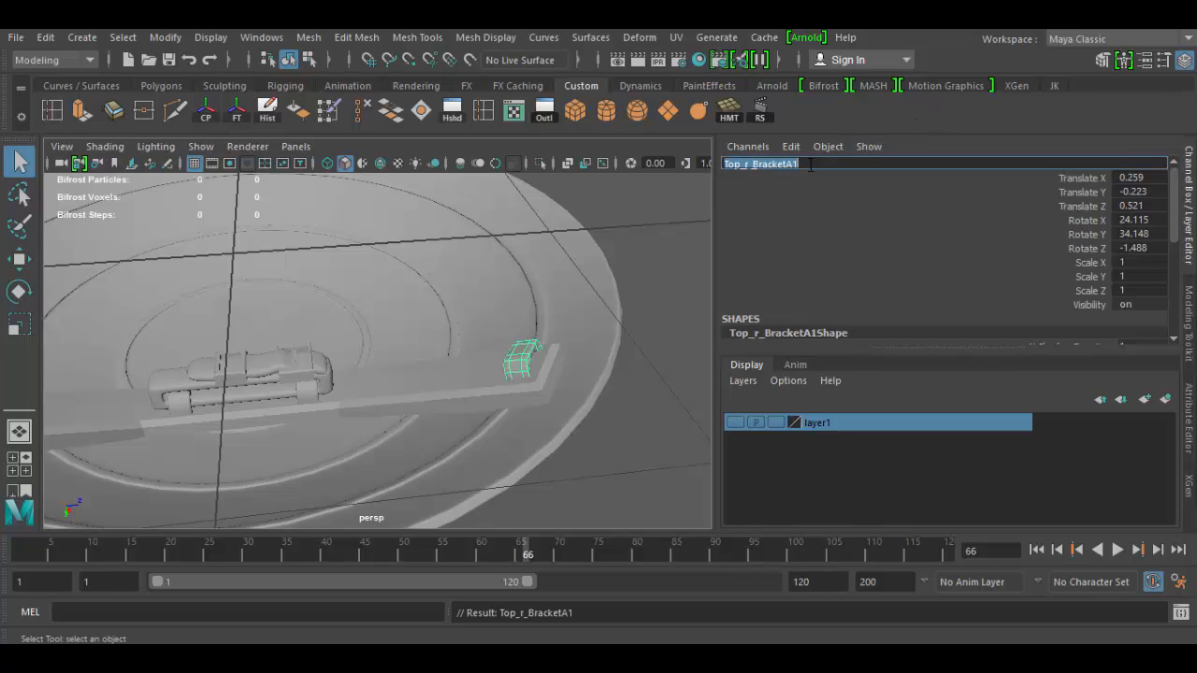
left_click(806, 165)
key("Return")
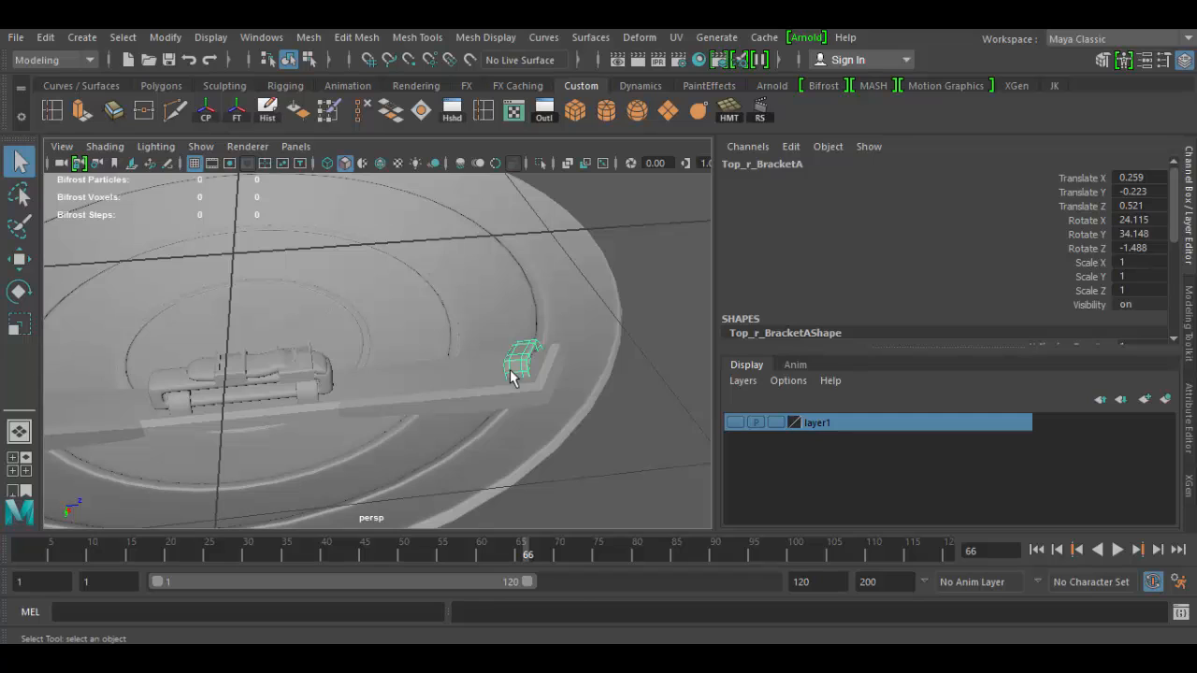
Duplicate Top_r_BracketA and move the copy along world Z to about 0.108.
key("ctrl+d")
key("w")
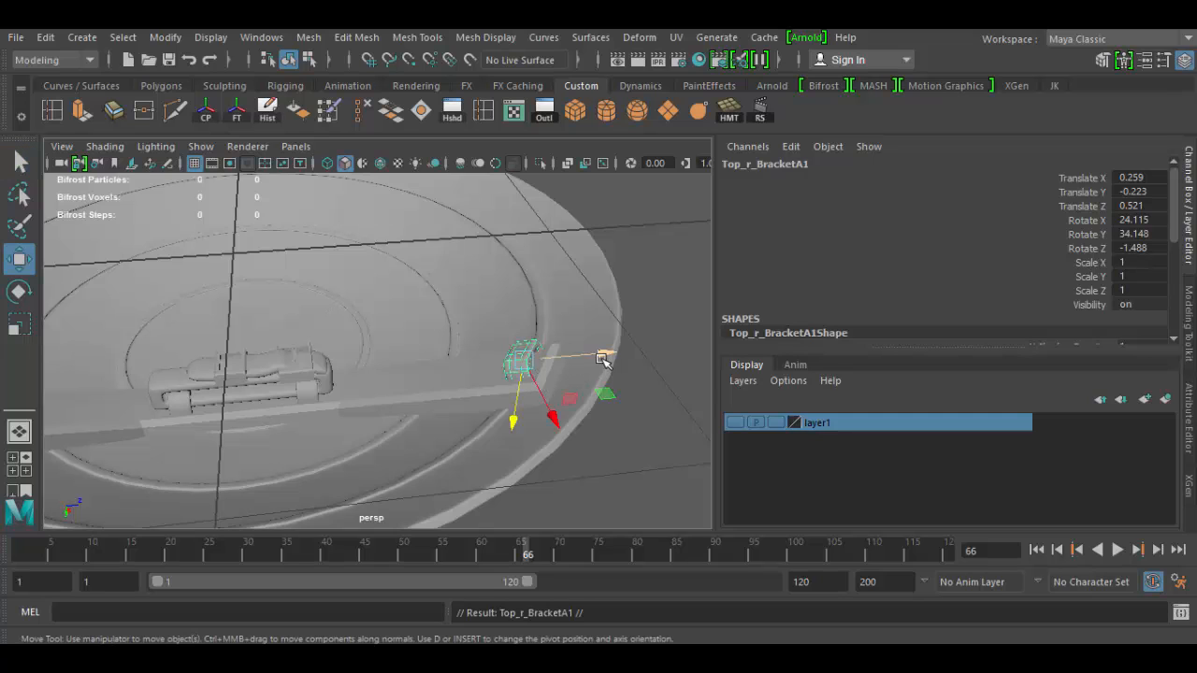
left_click_drag(606, 358, 440, 369)
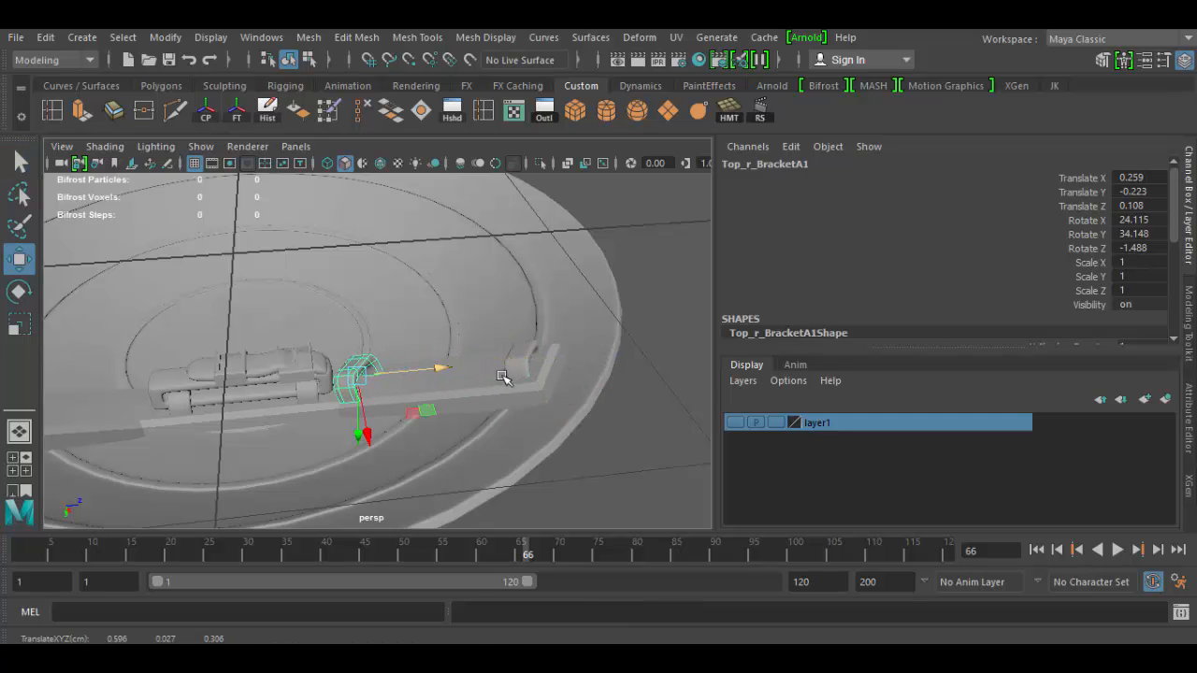
left_click_drag(529, 420, 415, 428, "alt")
left_click_drag(300, 435, 72, 271, "alt")
Set the Move tool's axis orientation to Object and move the copied bracket to the arm's inner end, at about X 0.02, Y -0.025, Z 0.165.
double_click(29, 265)
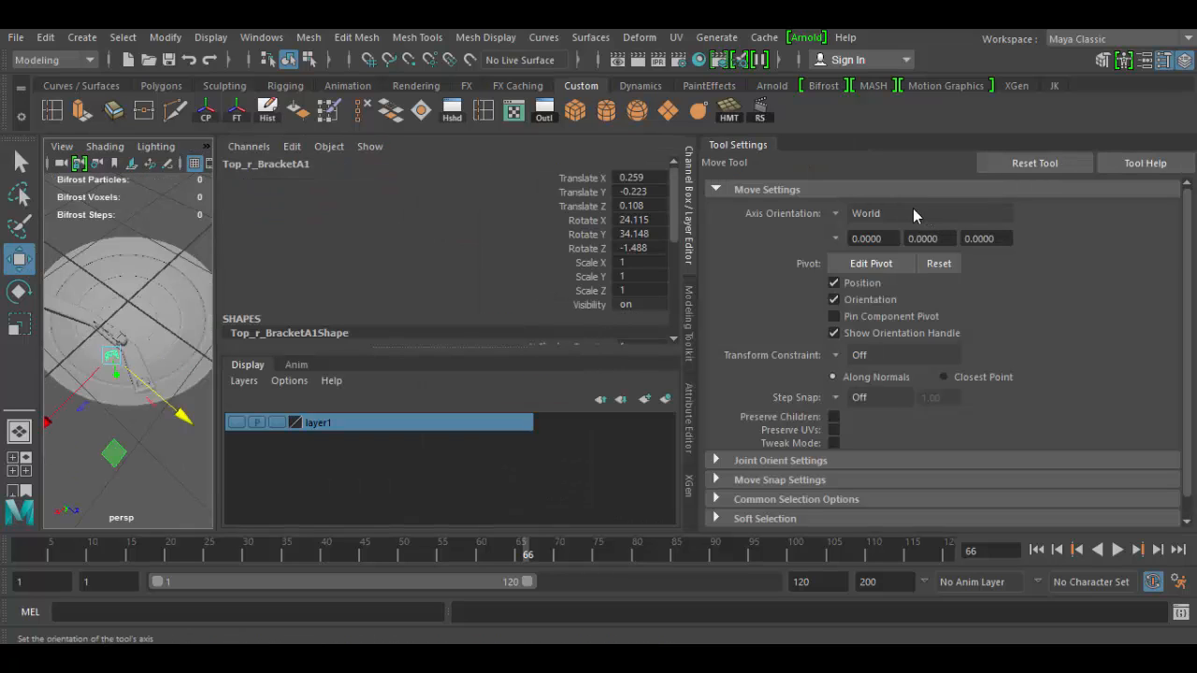
left_click(846, 214)
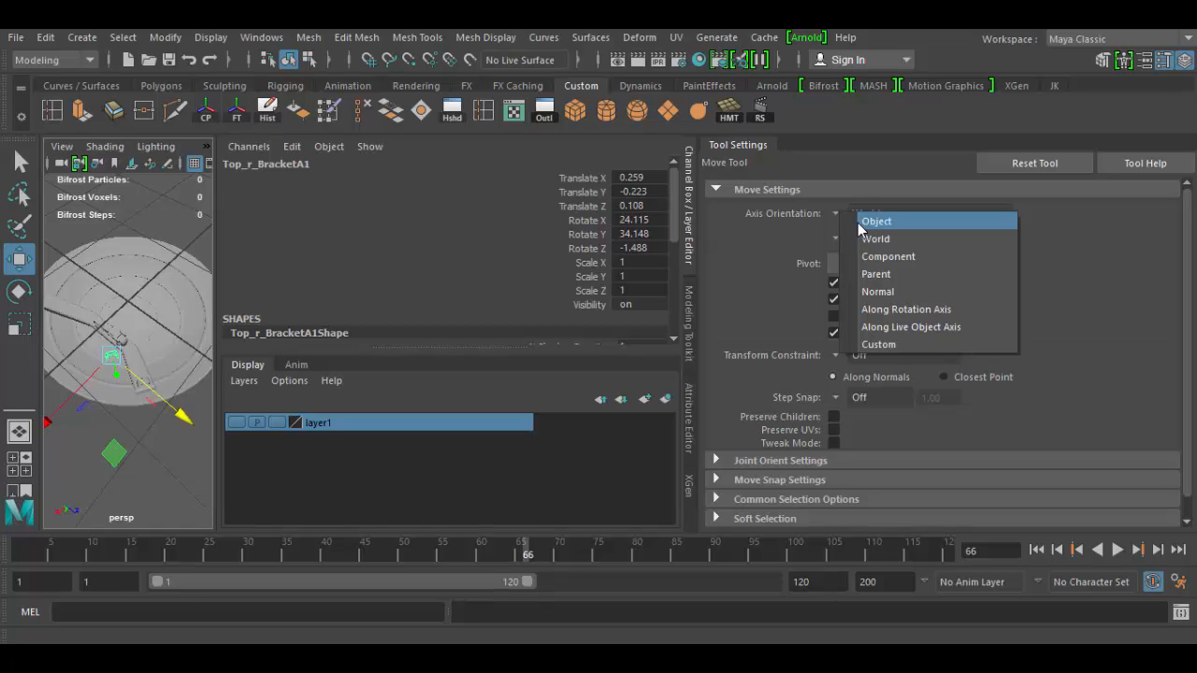
left_click(861, 223)
left_click(691, 178)
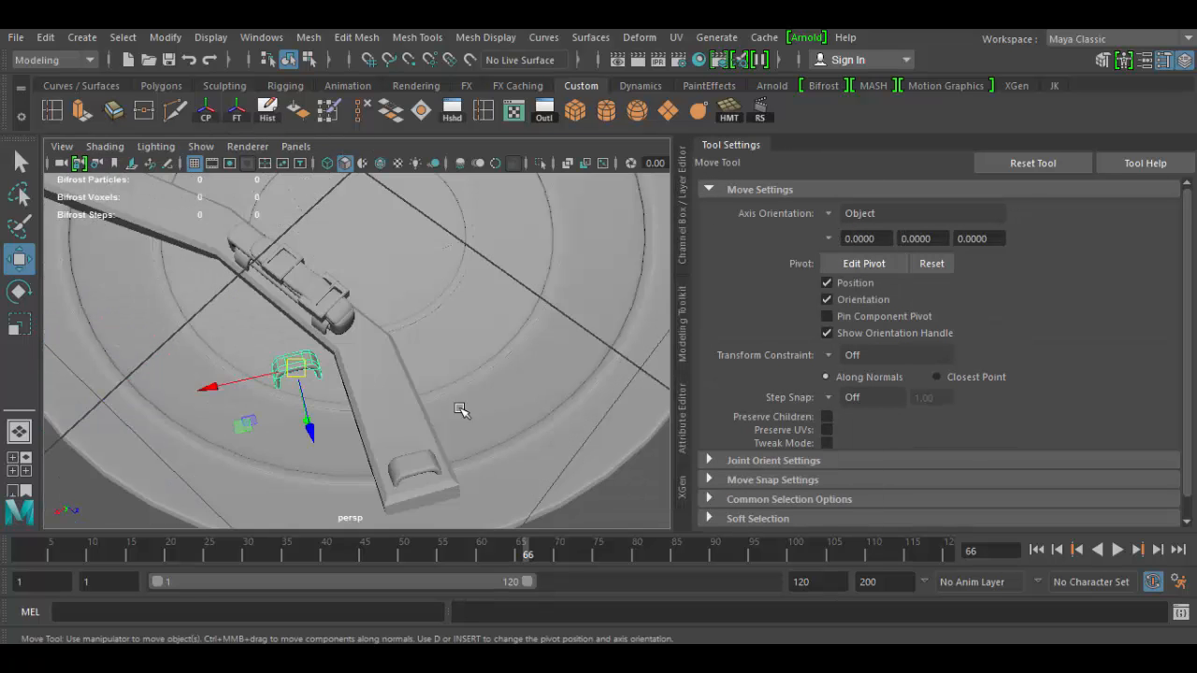
left_click_drag(462, 411, 417, 374, "alt")
left_click_drag(218, 364, 421, 376)
left_click_drag(420, 376, 524, 411, "alt")
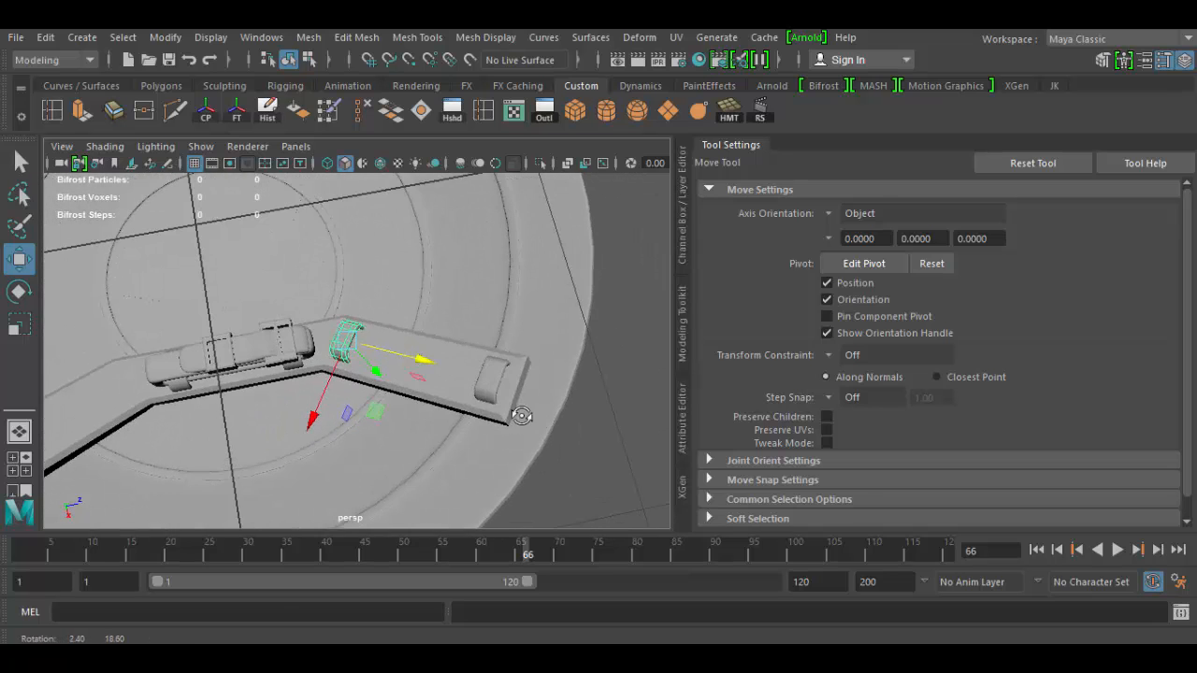
Close the tool settings, then re-dock the Channel Box / Layer Editor beside the viewport and bring it to the front.
left_click(1176, 67)
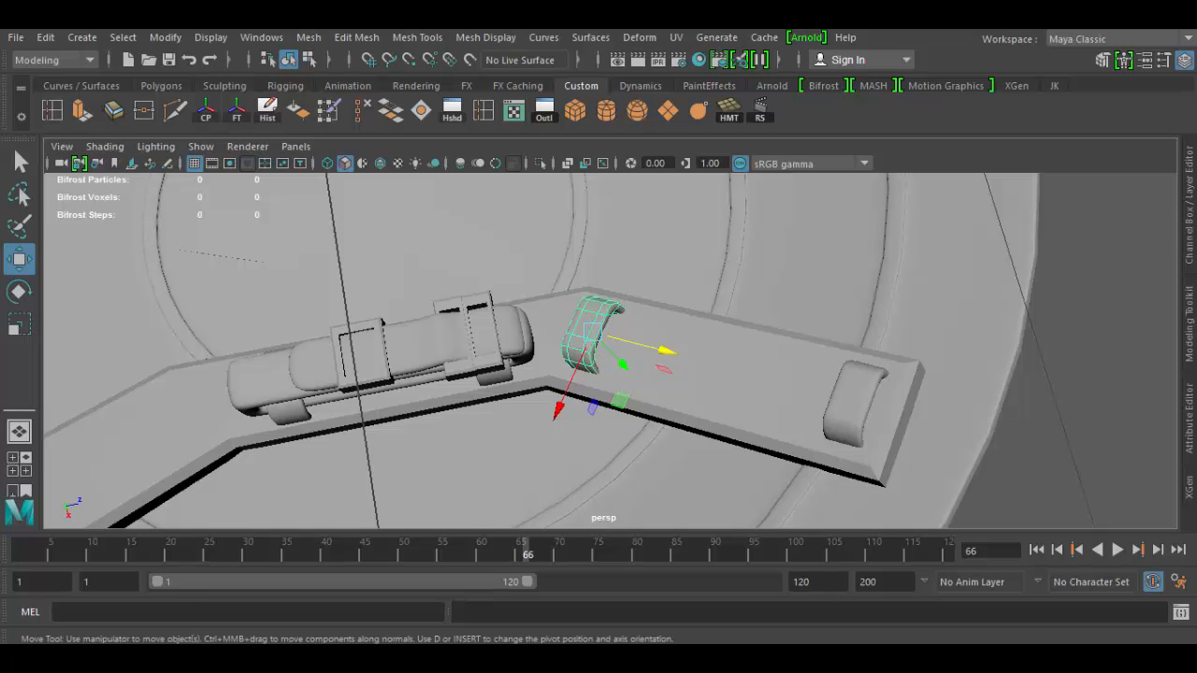
left_click_drag(0, 234, 1180, 209)
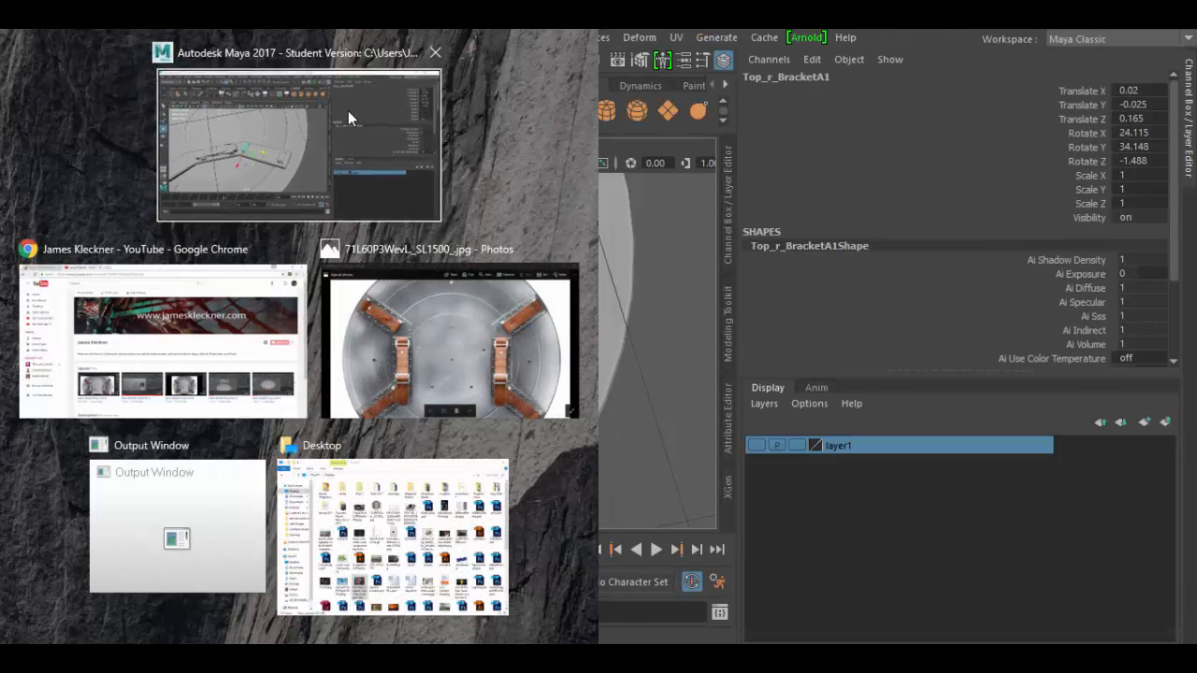
left_click(348, 111)
left_click_drag(436, 41, 748, 29)
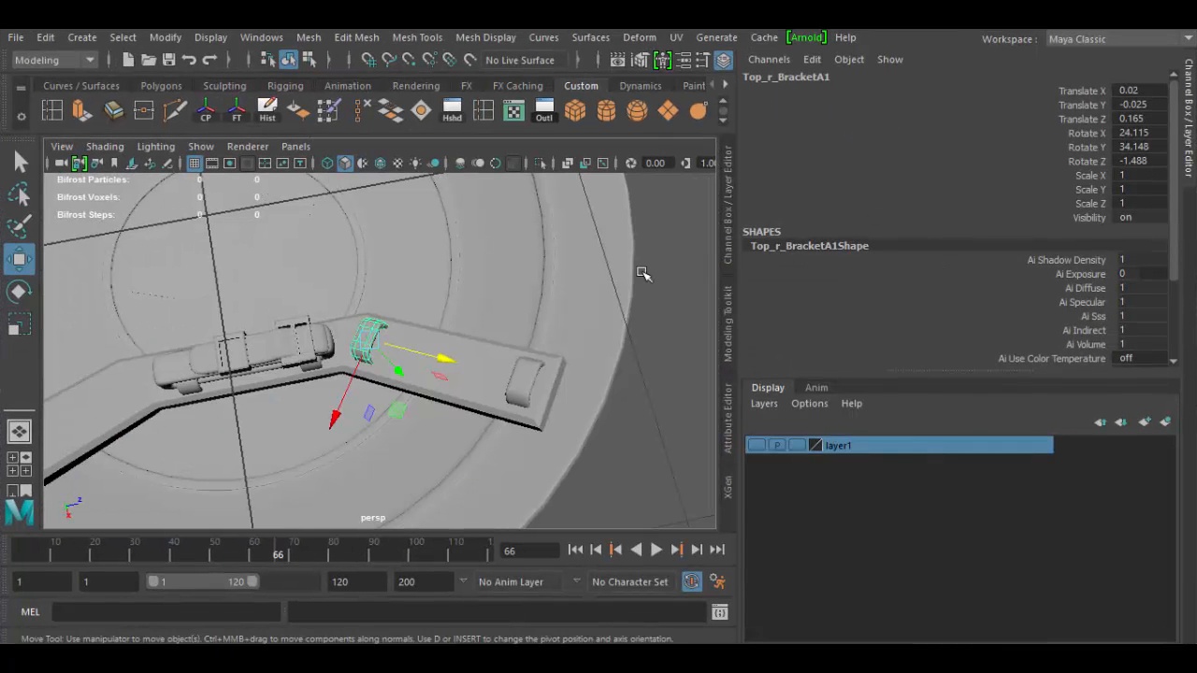
left_click(729, 285)
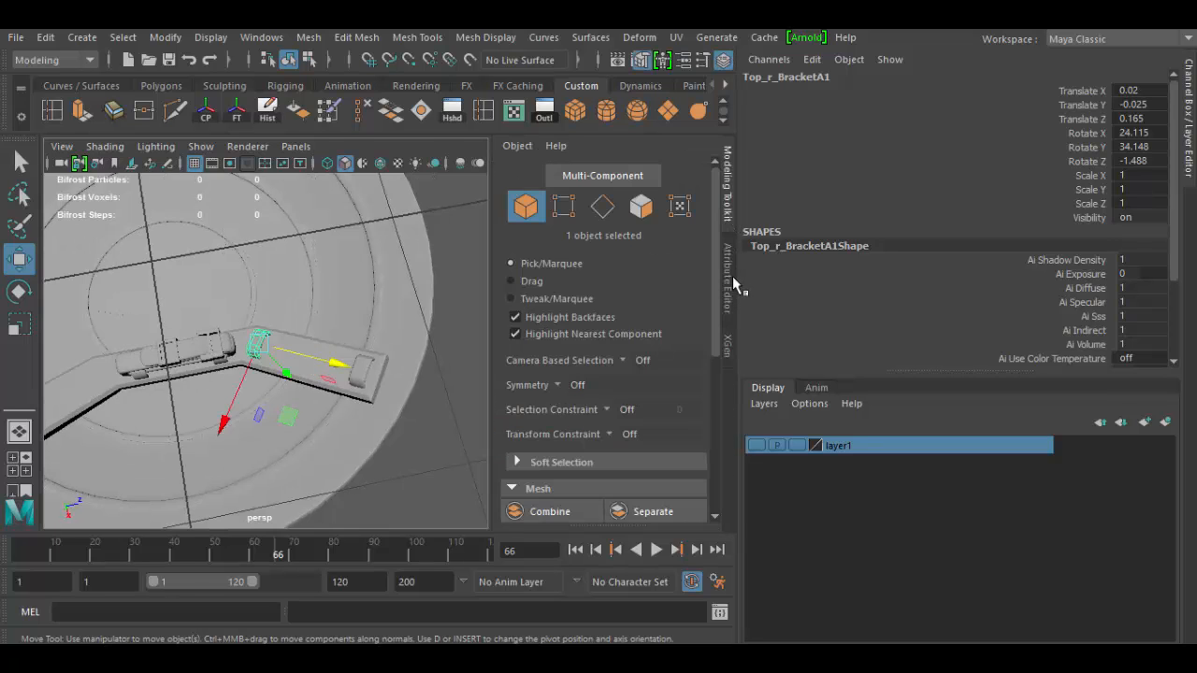
left_click(733, 276)
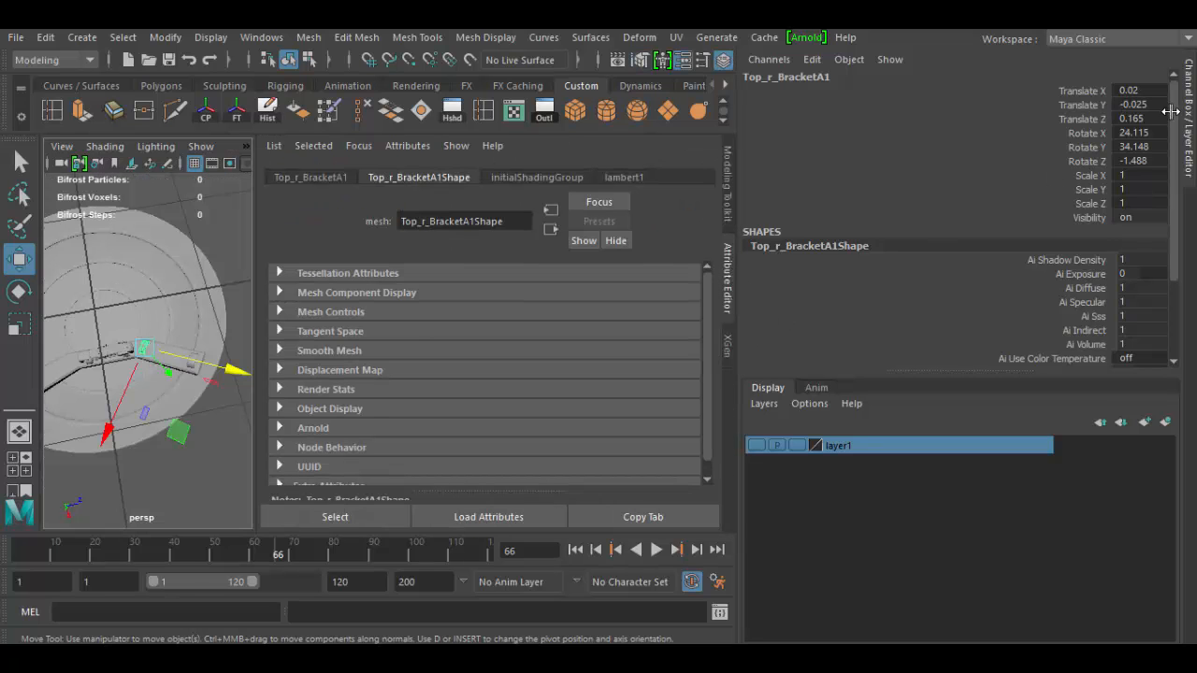
left_click_drag(1191, 124, 1194, 458)
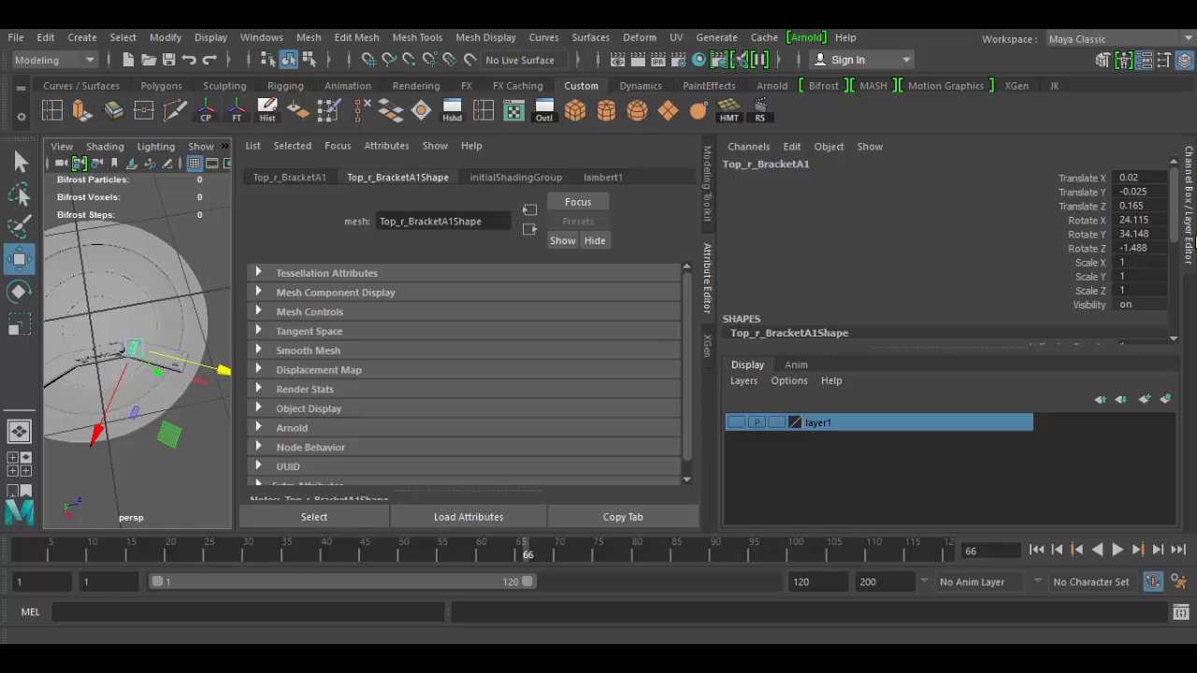
mouse_move(1193, 217)
left_mouse_down()
mouse_move(1047, 285)
mouse_move(835, 306)
mouse_move(888, 277)
mouse_move(1171, 346)
mouse_move(1190, 472)
mouse_move(1186, 231)
left_mouse_up()
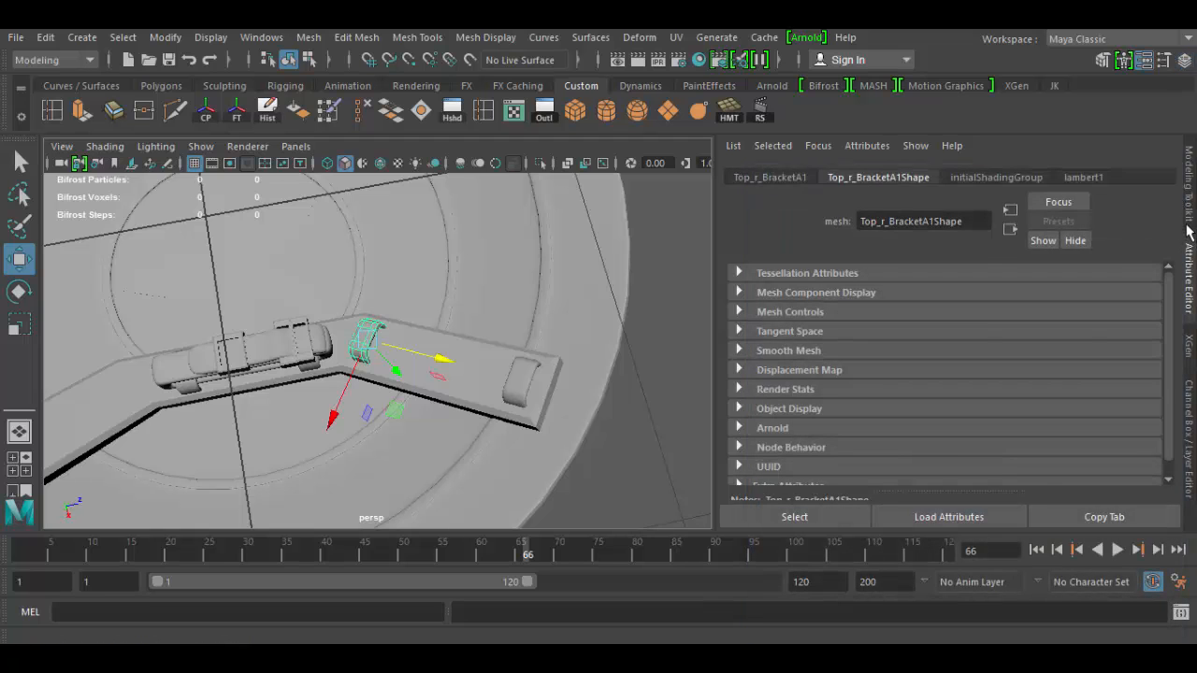
left_click(1187, 217)
left_click(1192, 398)
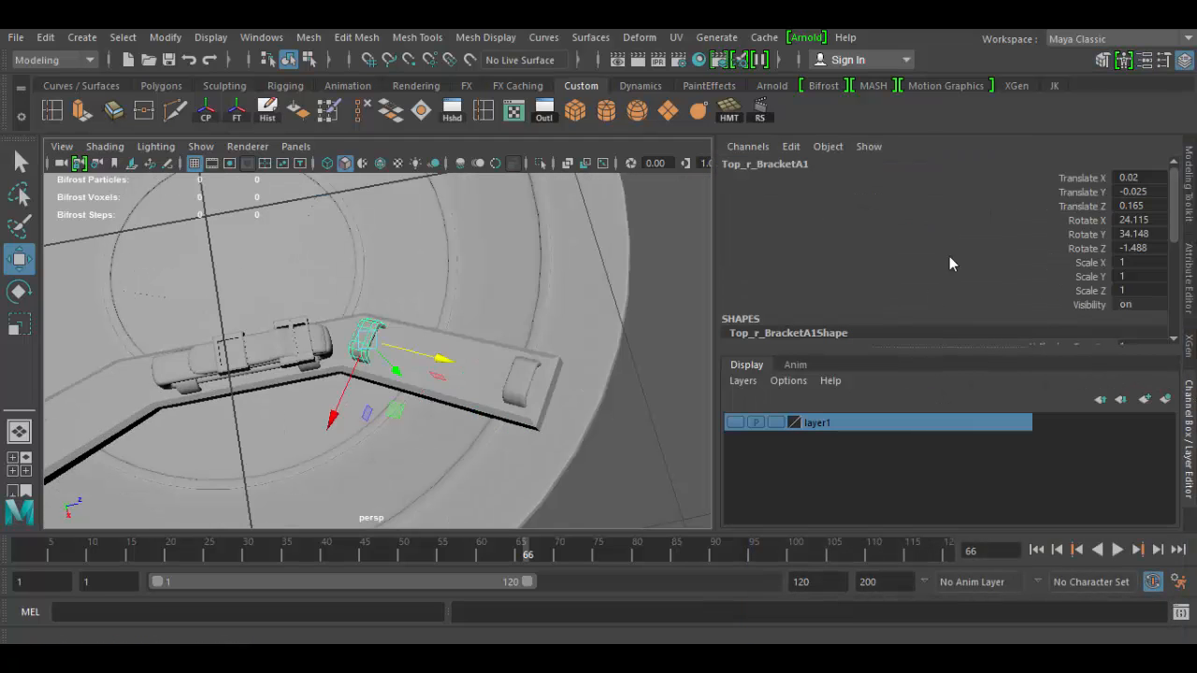
Rename the bracket copy at the inner end of the angled arm as Top_r_BracketB.
scroll(988, 297, "down", 2)
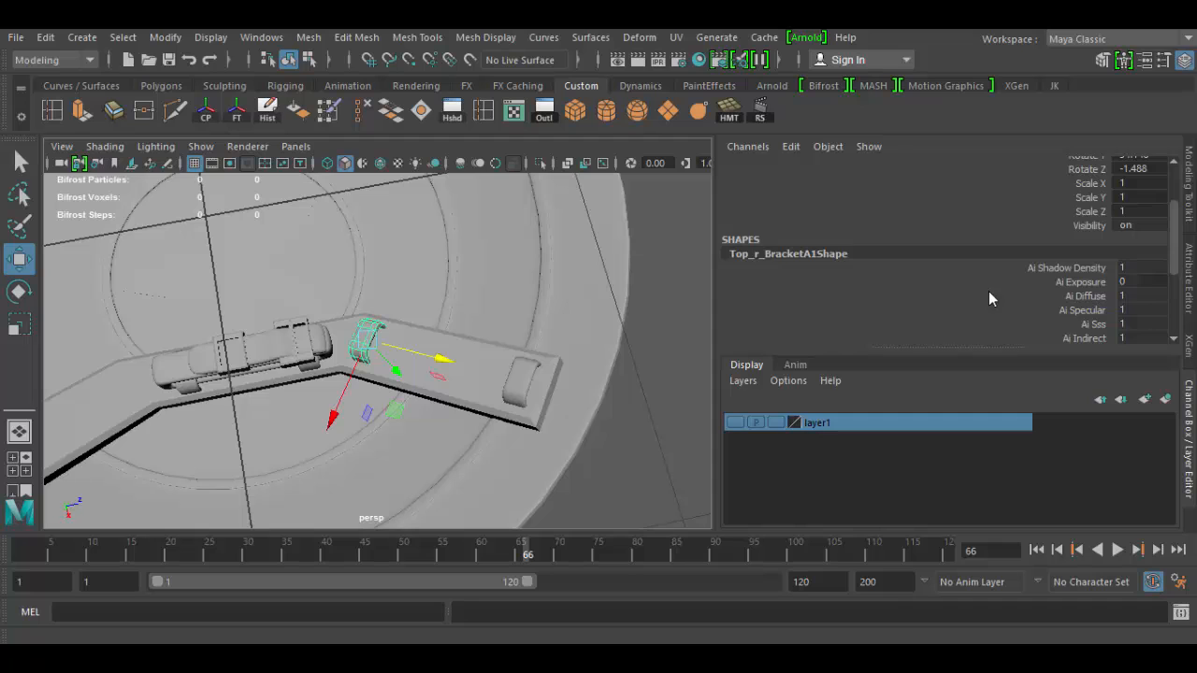
scroll(988, 291, "down", 2)
scroll(808, 213, "up", 4)
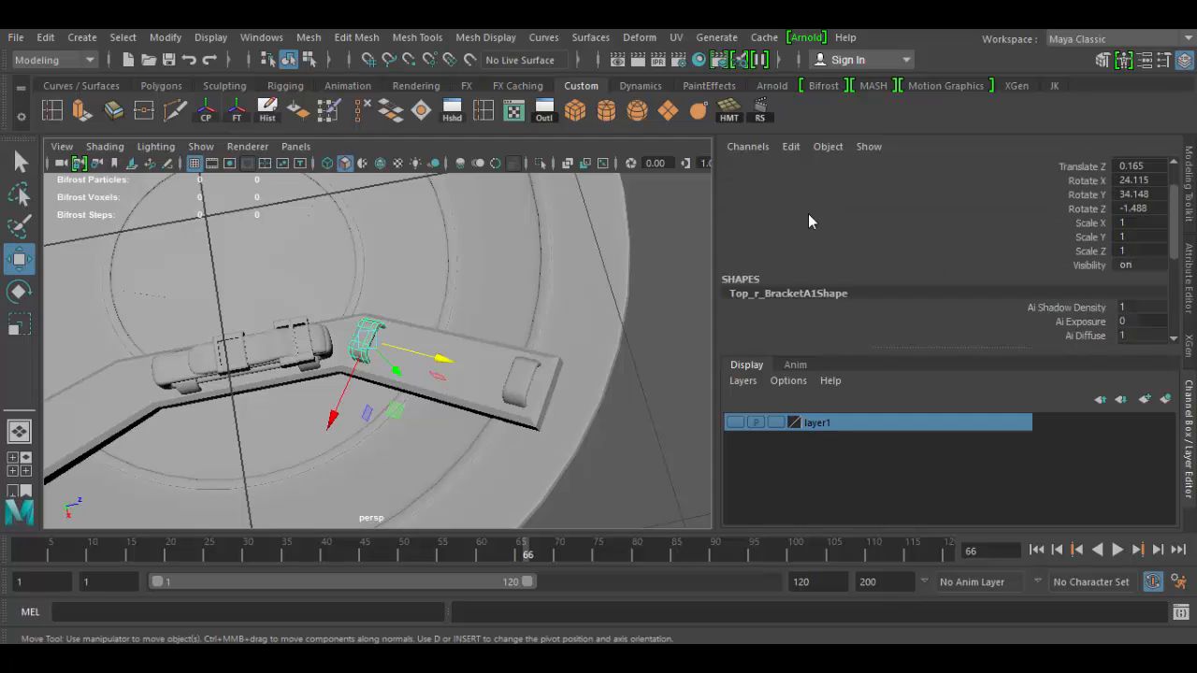
double_click(790, 165)
left_click(796, 164)
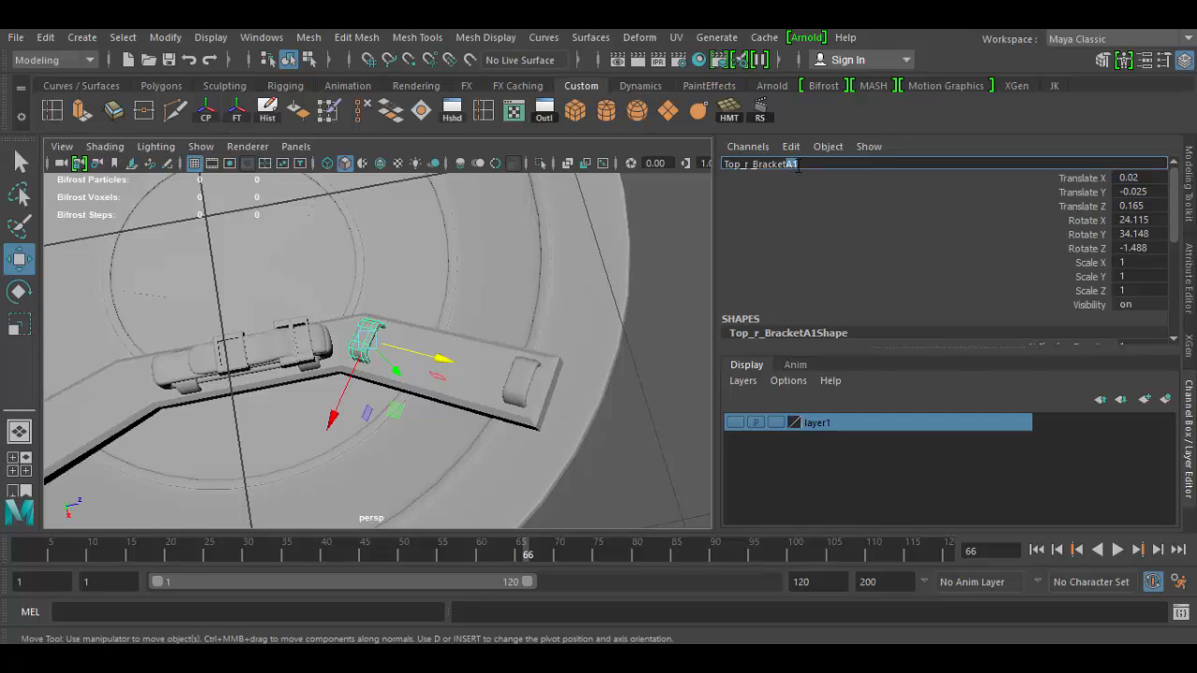
type("B")
left_click(810, 207)
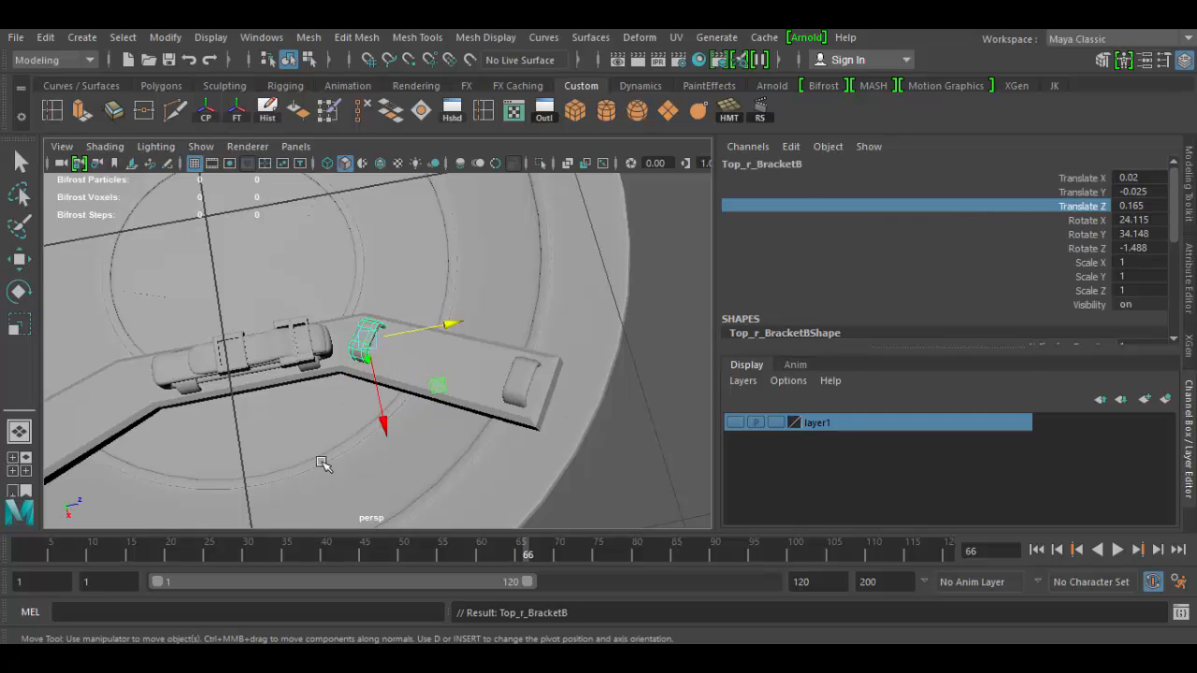
Duplicate Center_r_StrapB, move the copy along Z to about 0.555, and shift it vertically near the angled arm.
left_click_drag(337, 423, 328, 331, "alt")
left_click(327, 331)
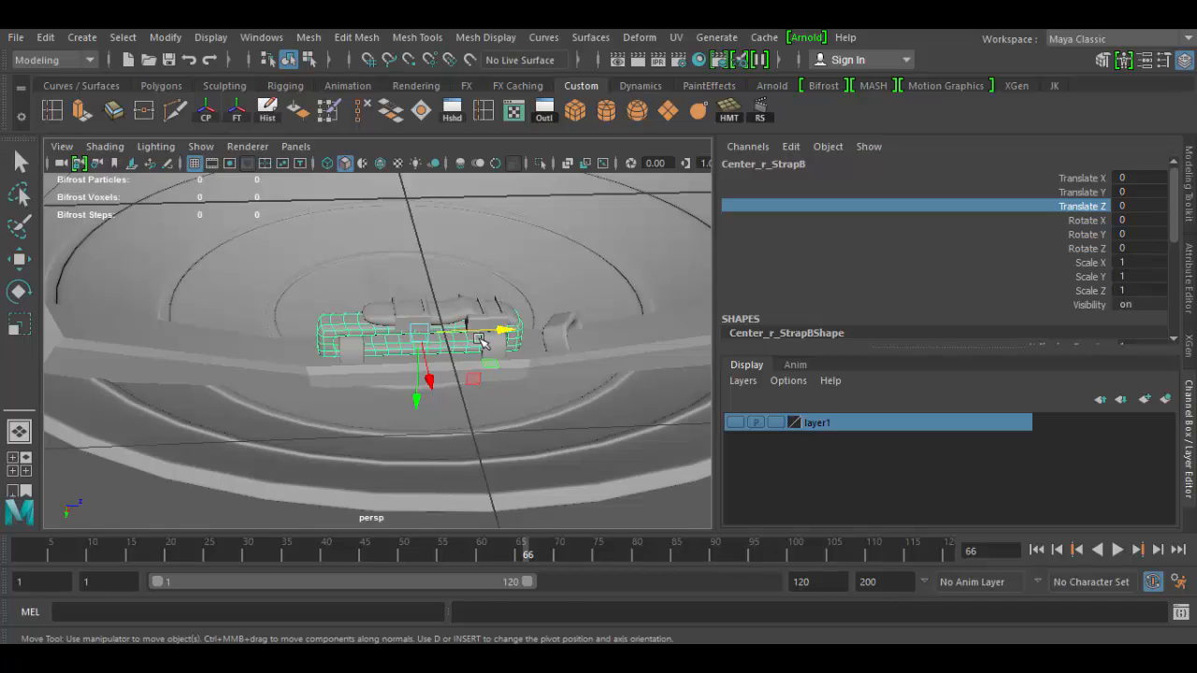
key("ctrl+d")
left_click_drag(500, 332, 718, 333)
left_click_drag(490, 400, 427, 350, "alt")
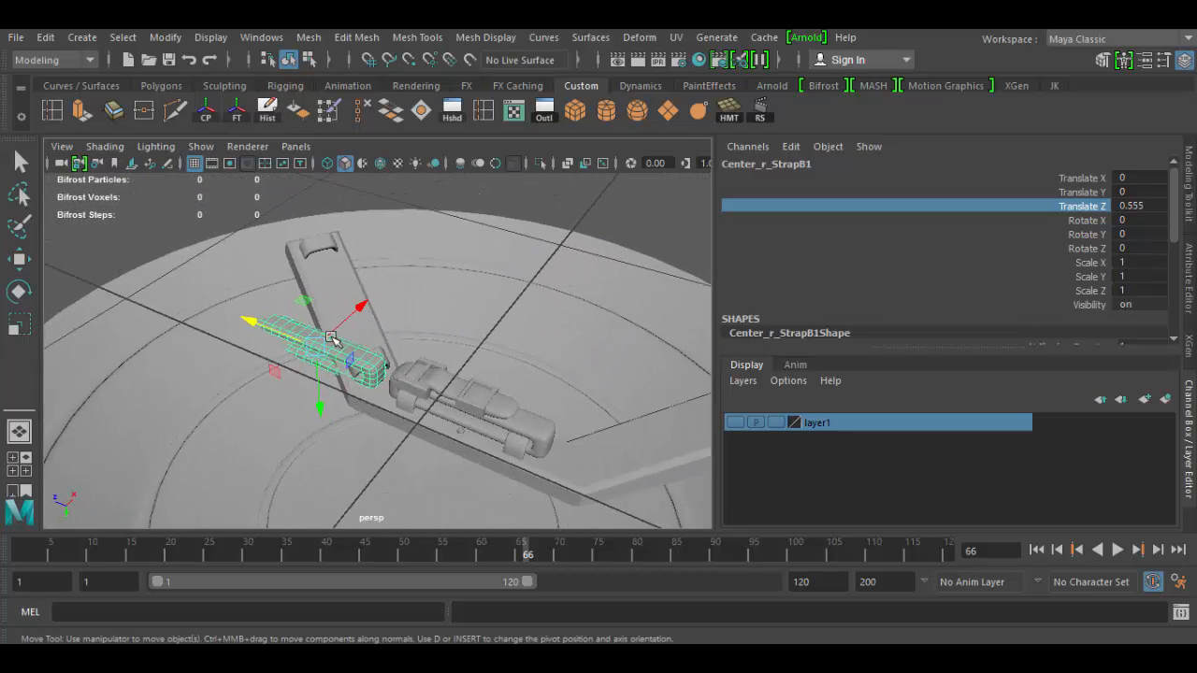
left_click_drag(320, 403, 315, 371)
left_click_drag(464, 408, 400, 420, "alt")
right_click_drag(400, 420, 406, 408, "alt")
left_click_drag(477, 505, 467, 520, "alt")
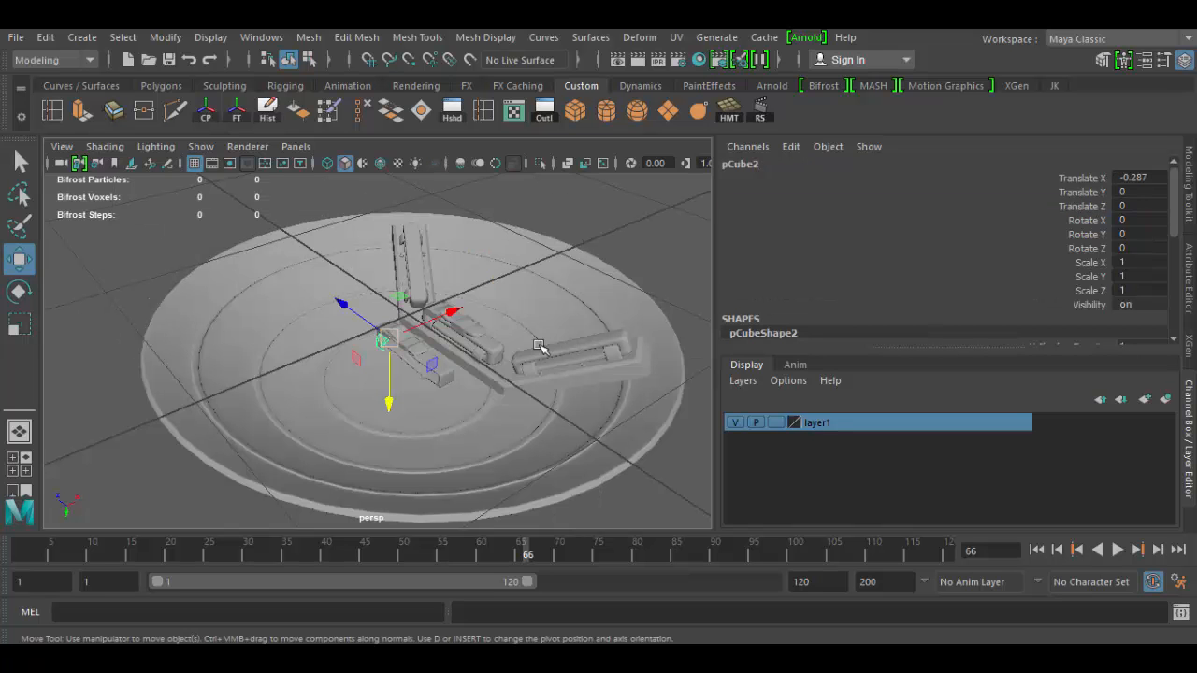
left_click_drag(535, 337, 486, 342, "alt")
scroll(370, 287, "up", 6)
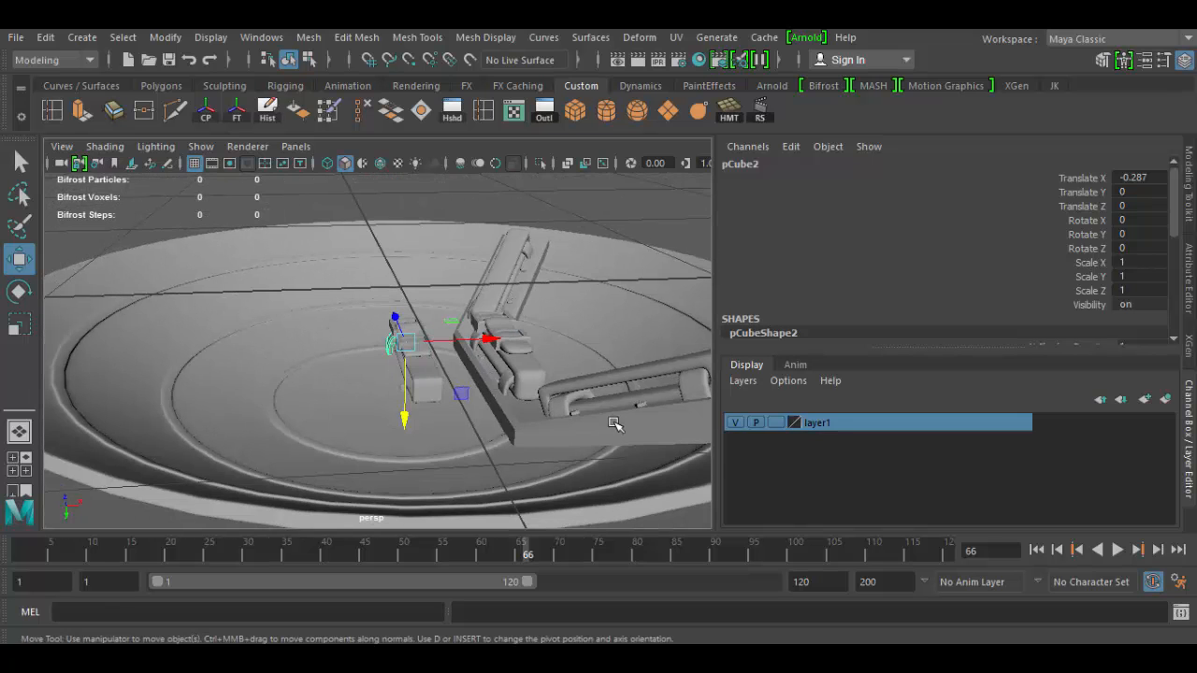
left_click_drag(316, 394, 420, 366, "alt")
middle_click_drag(419, 366, 431, 323, "alt")
left_click_drag(431, 323, 358, 254, "alt")
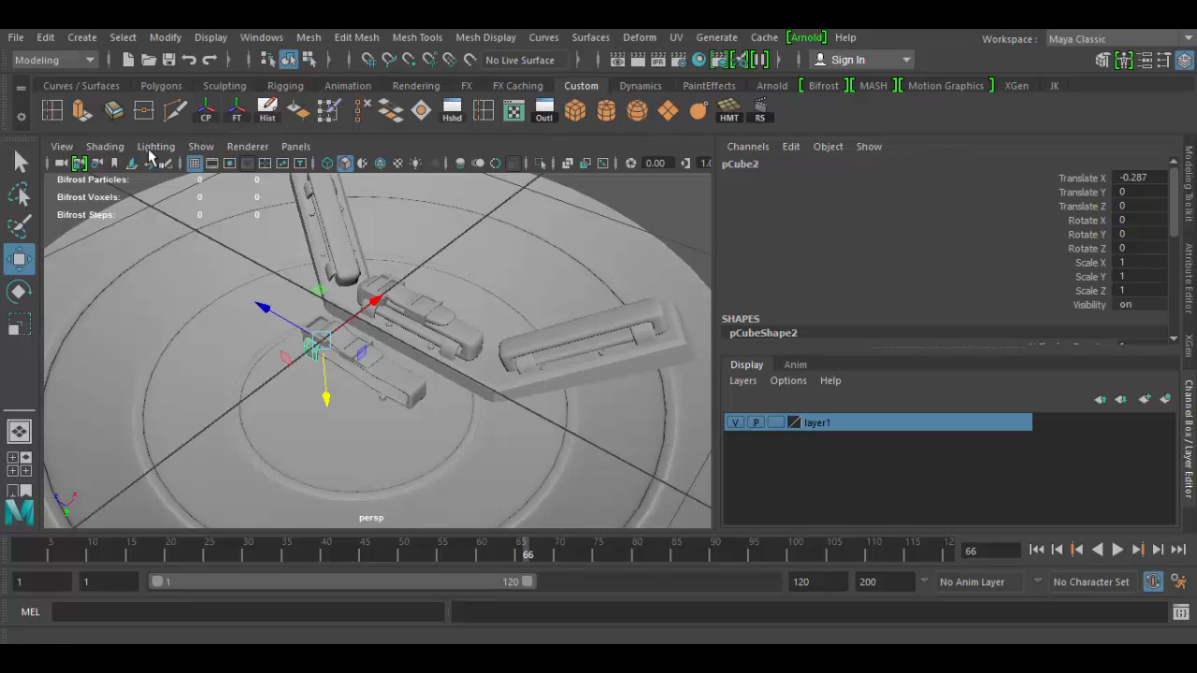
Open the Outliner window and place it beside the strap parts so the model remains visible.
left_click_drag(0, 182, 608, 195)
left_click(261, 38)
left_click(279, 38)
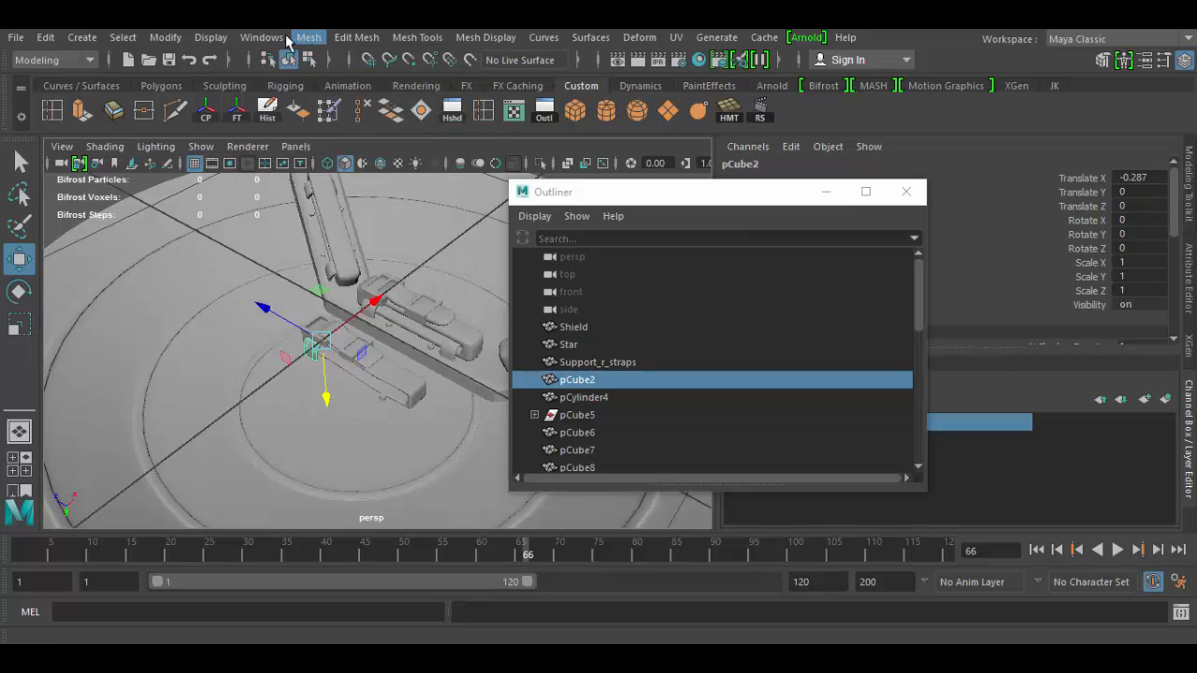
left_click(274, 37)
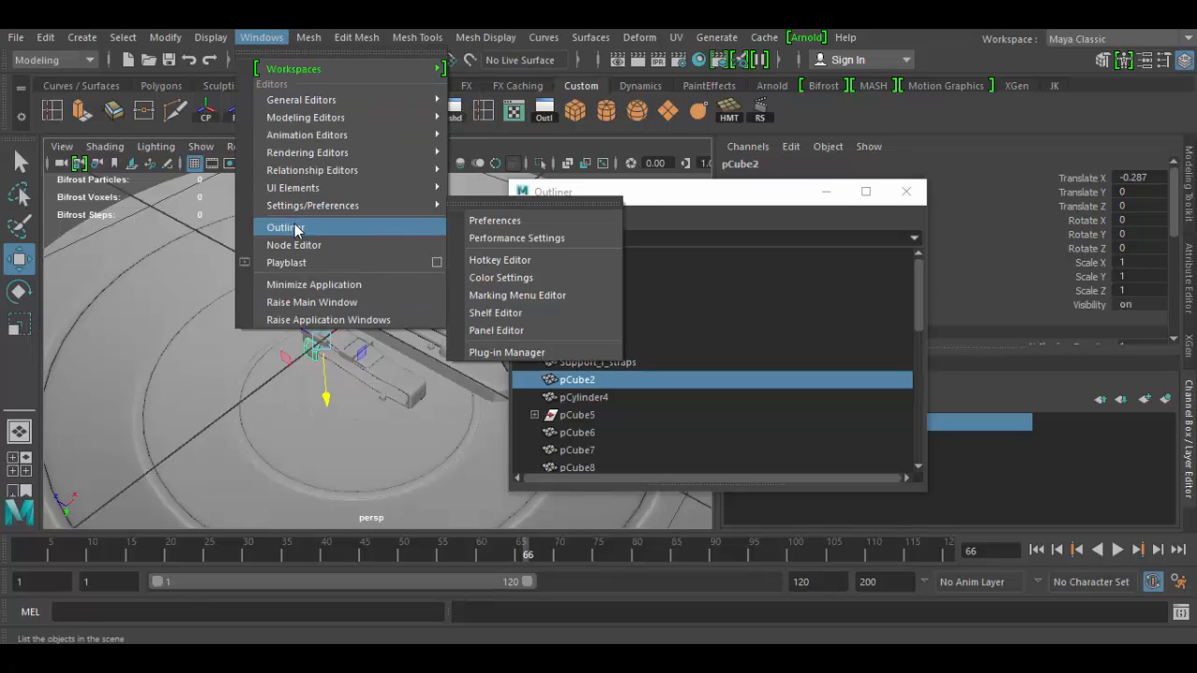
left_click(580, 197)
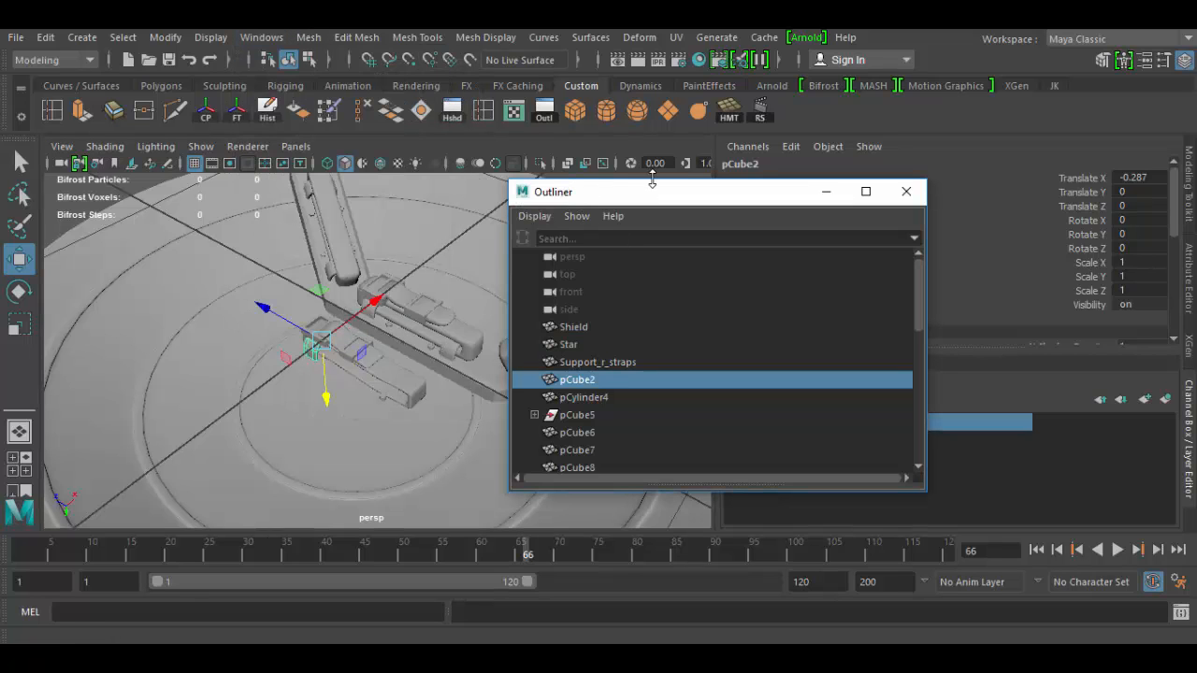
left_click_drag(628, 196, 722, 184)
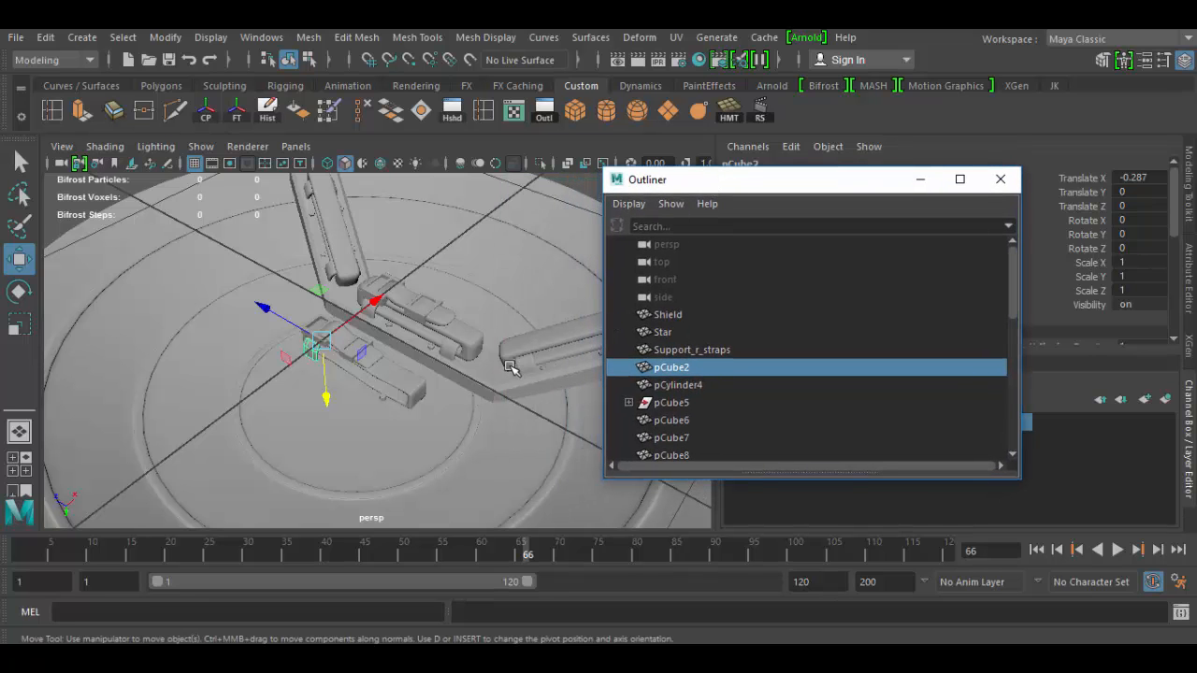
Examine which parts pCylinder4 and the pCube5 group with its children polySurface1 and polySurface2 correspond to on the disc model.
left_click_drag(461, 366, 497, 374, "alt")
left_click(686, 385)
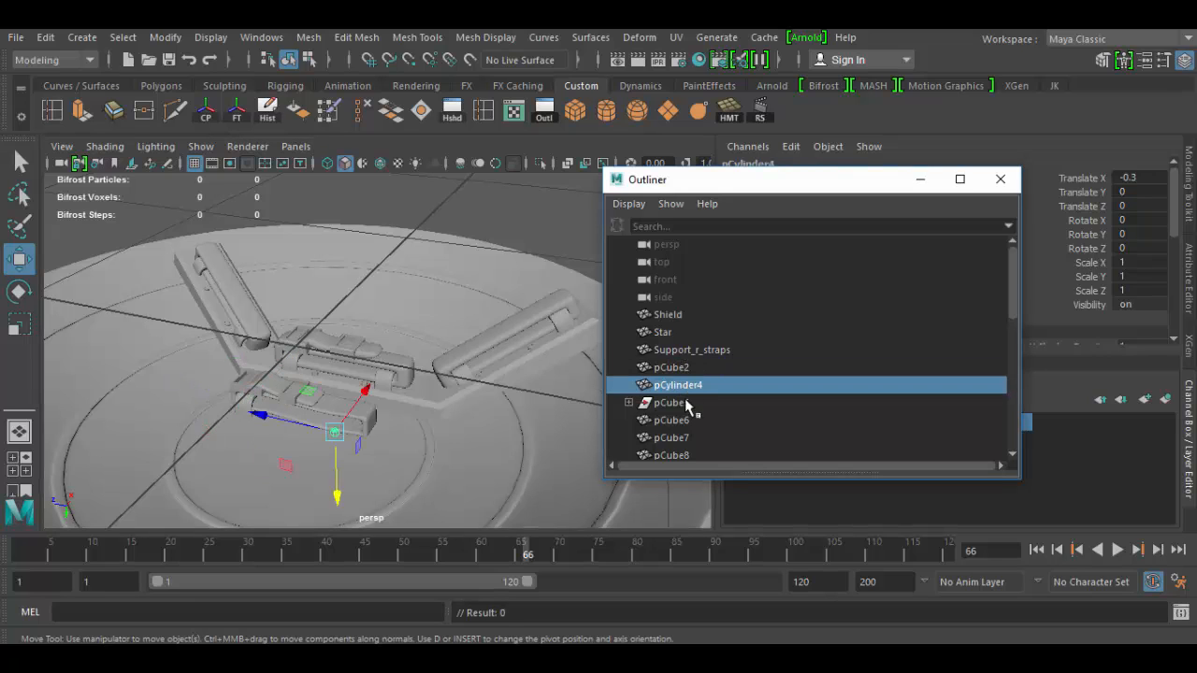
left_click(671, 403)
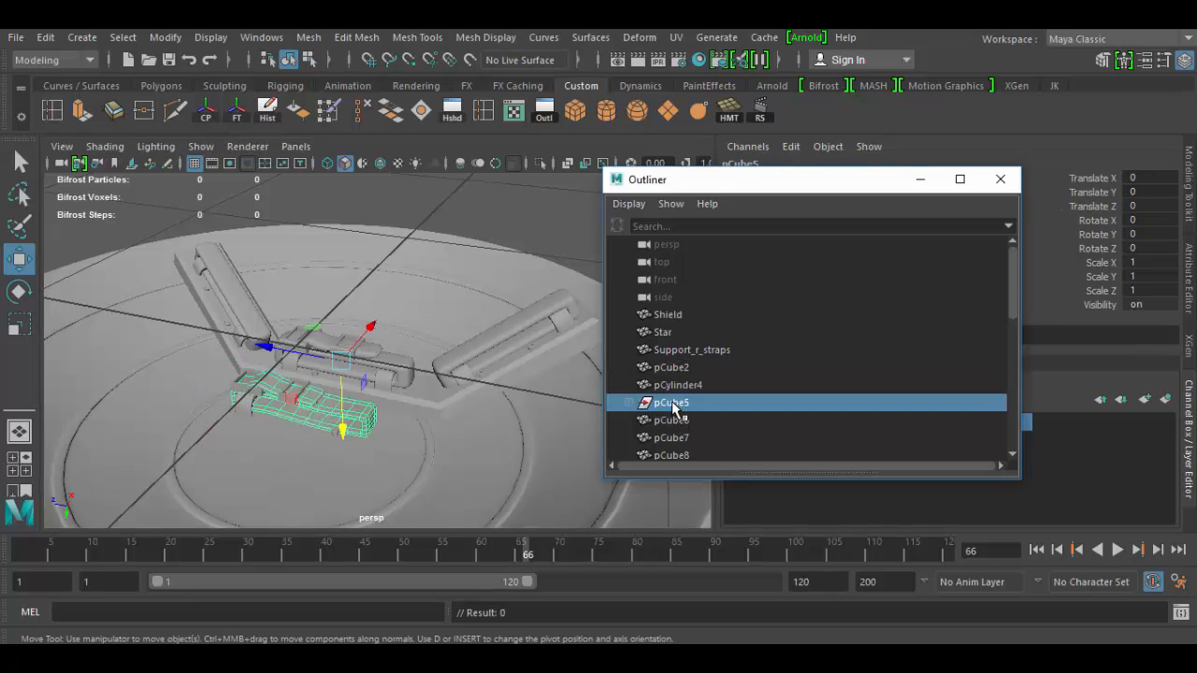
left_click(631, 403)
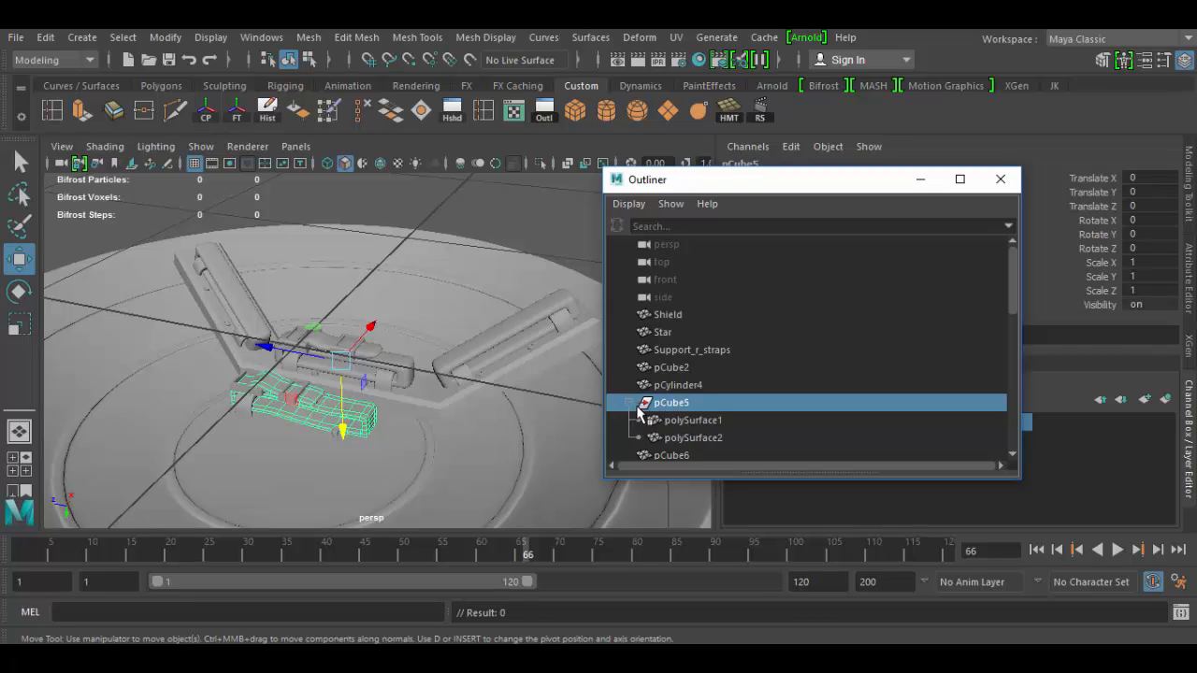
left_click(682, 423)
left_click(689, 438)
left_click(692, 421)
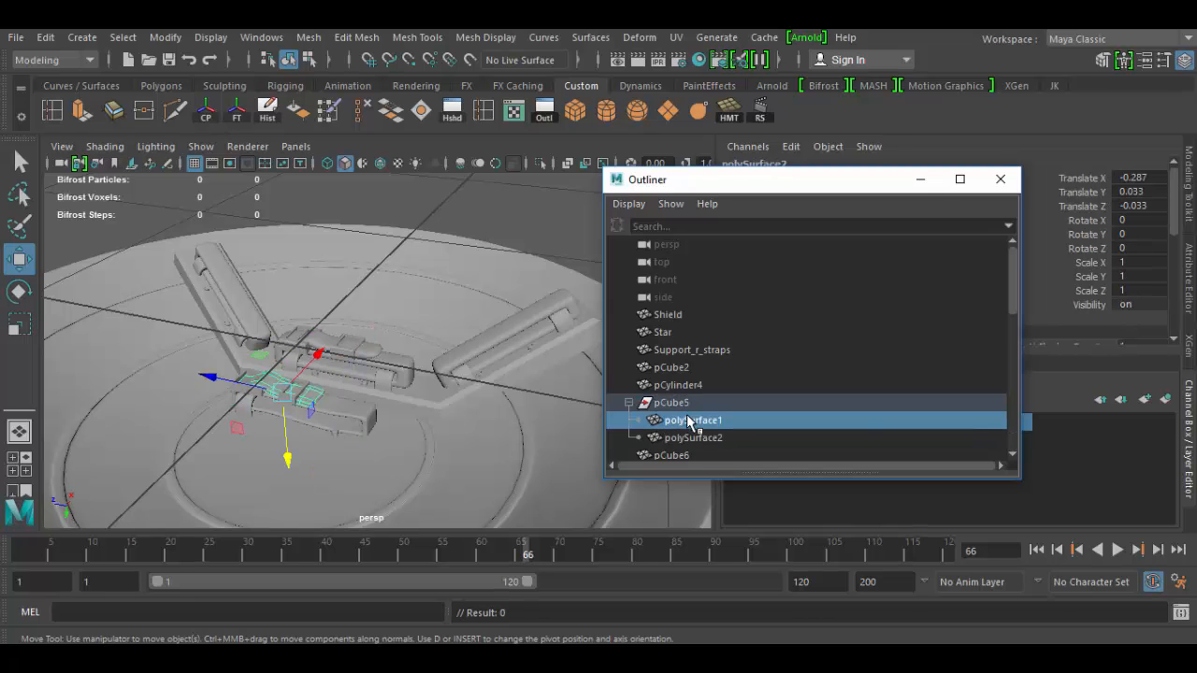
left_click(666, 404)
left_click(630, 403)
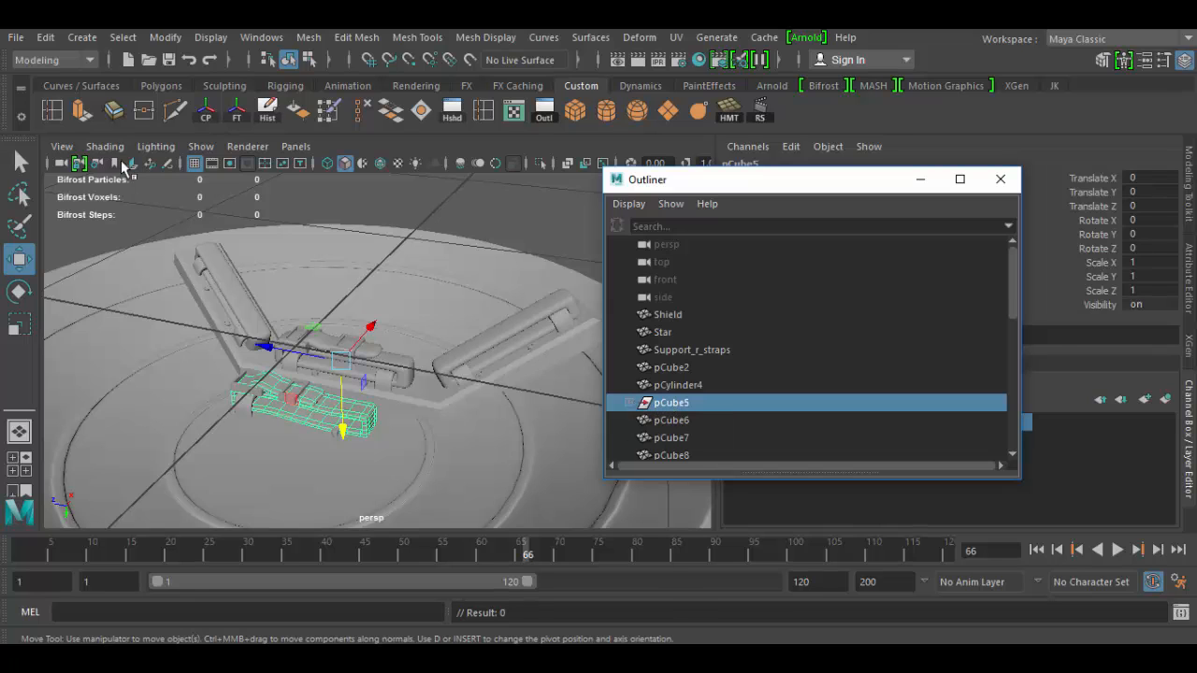
Delete the history, freeze the transformations and centre the pivot of the pCube5 group, repeating the freeze and pivot centring for polySurface2.
left_click(266, 111)
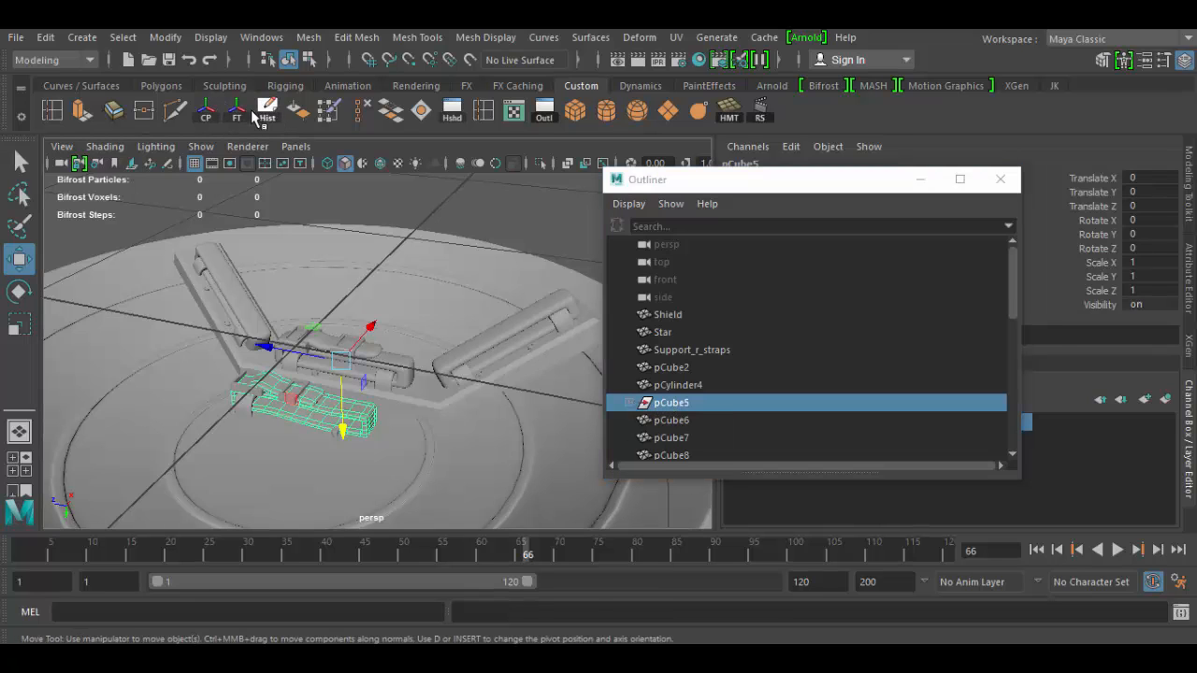
left_click(241, 111)
left_click(205, 112)
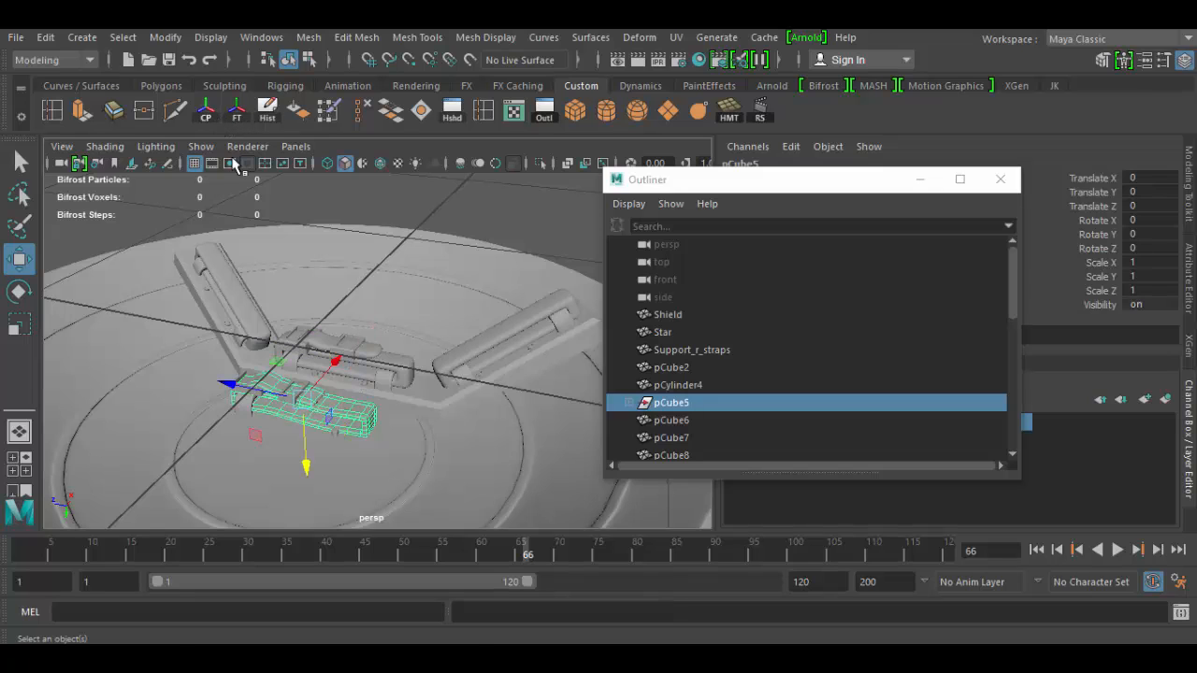
left_click(364, 416)
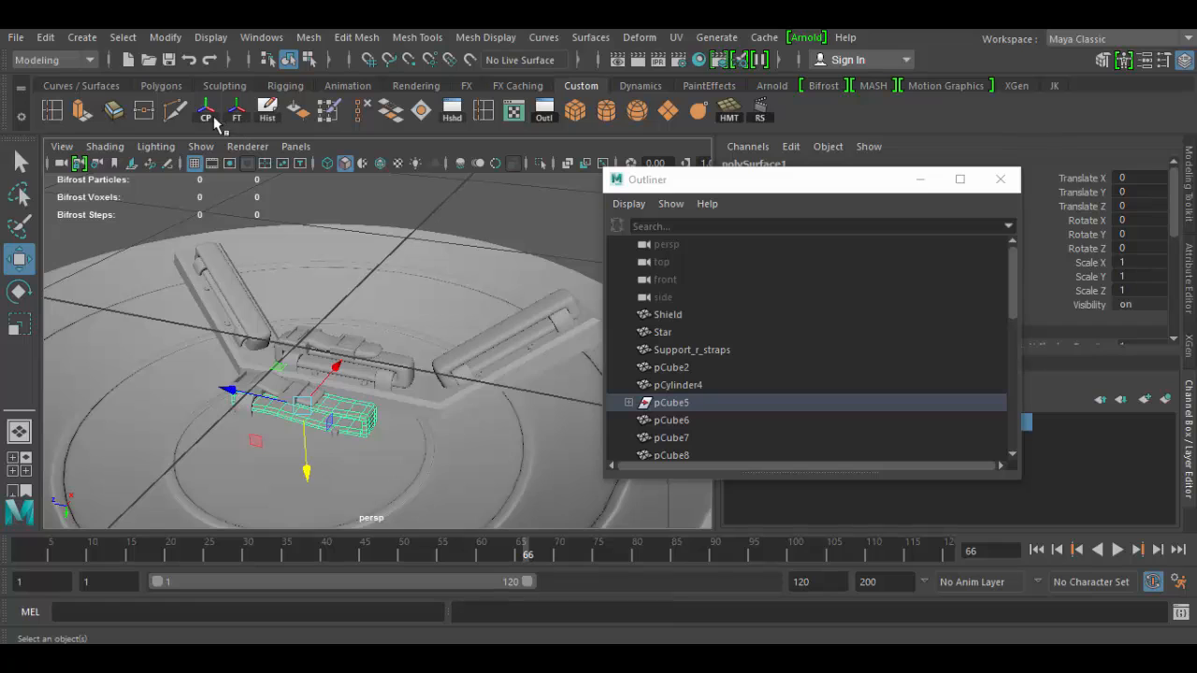
left_click(274, 383)
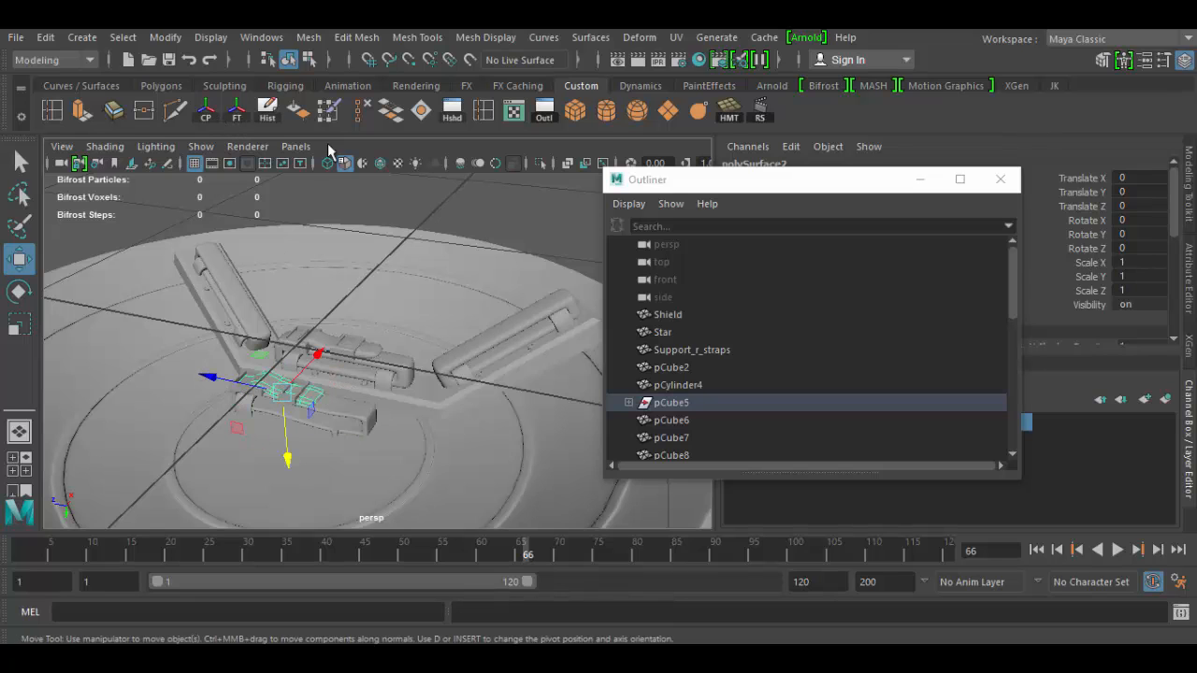
left_click(233, 114)
left_click(206, 110)
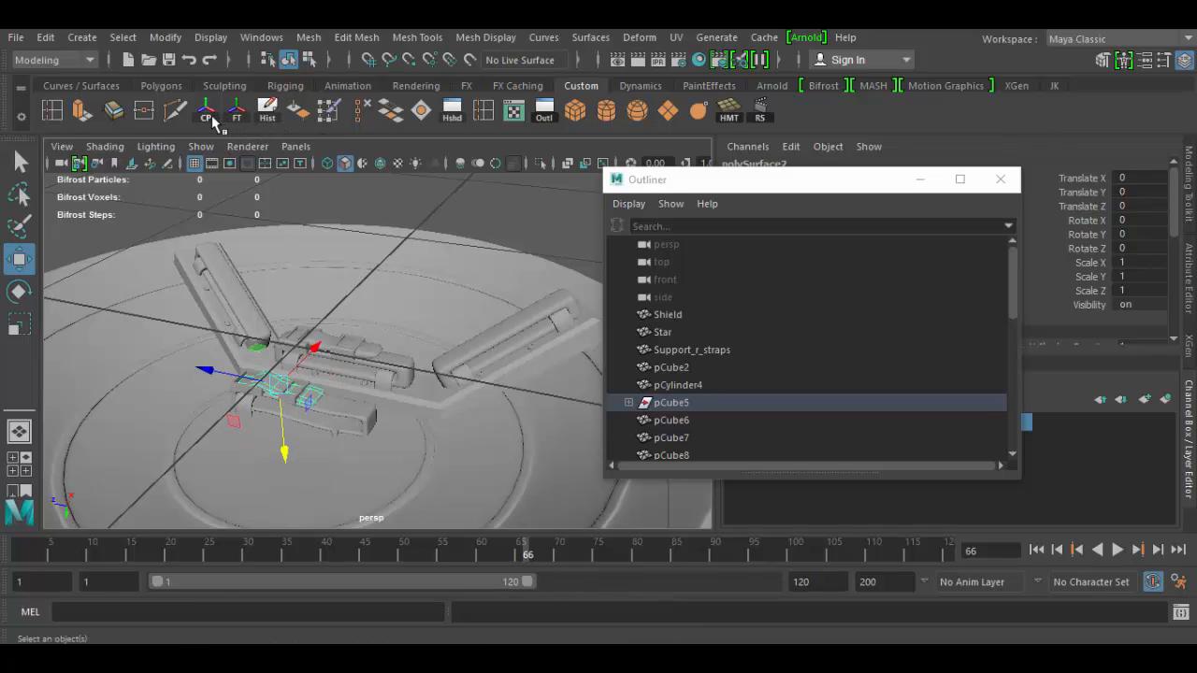
Move polySurface1 and polySurface2 out of the pCube5 group and delete the empty group.
left_click(629, 404)
left_click(673, 404)
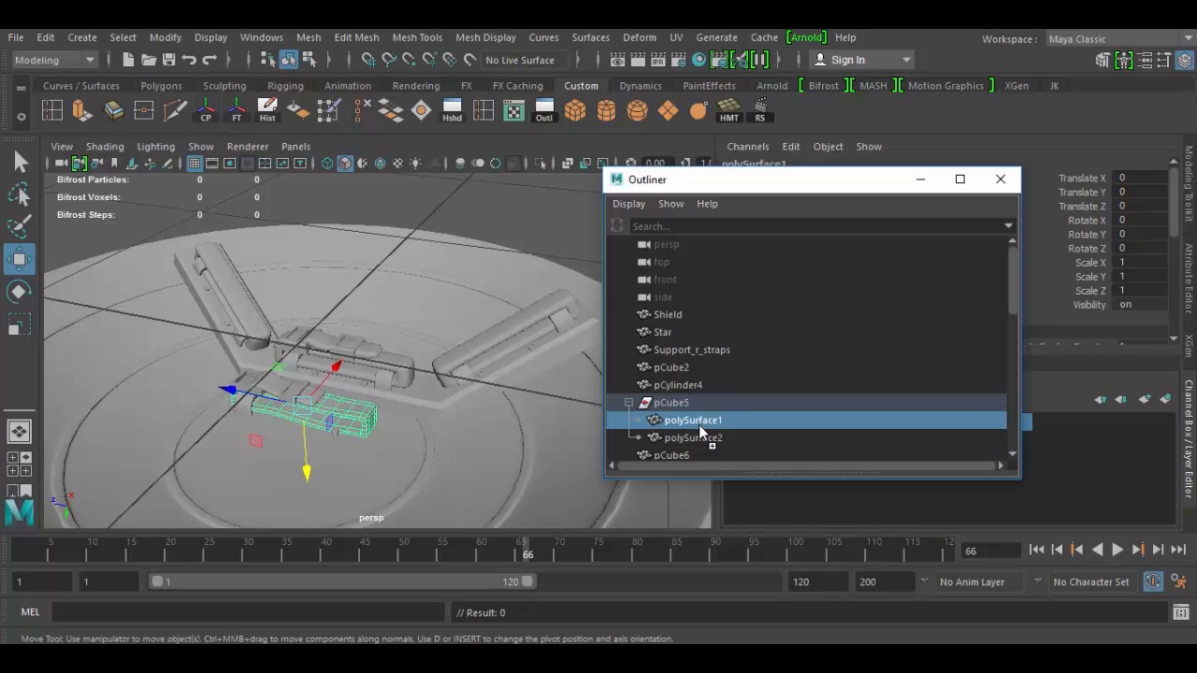
left_click_drag(700, 430, 688, 400)
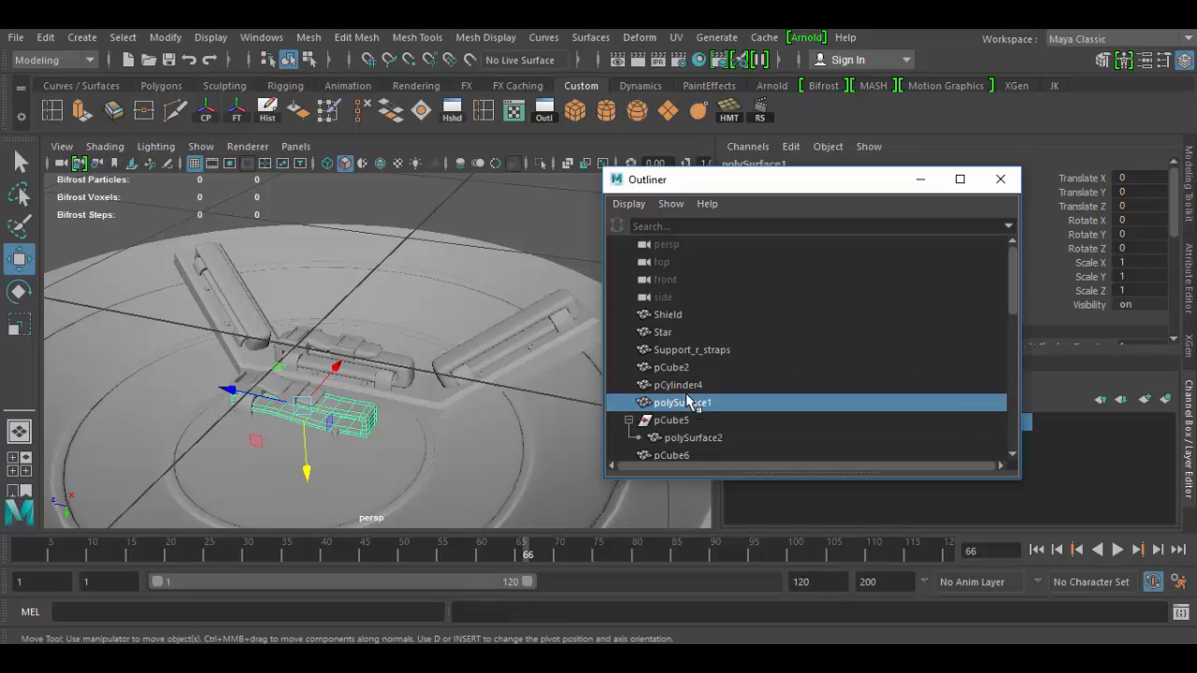
left_click(702, 436)
middle_click_drag(701, 437, 686, 417)
left_click(684, 439)
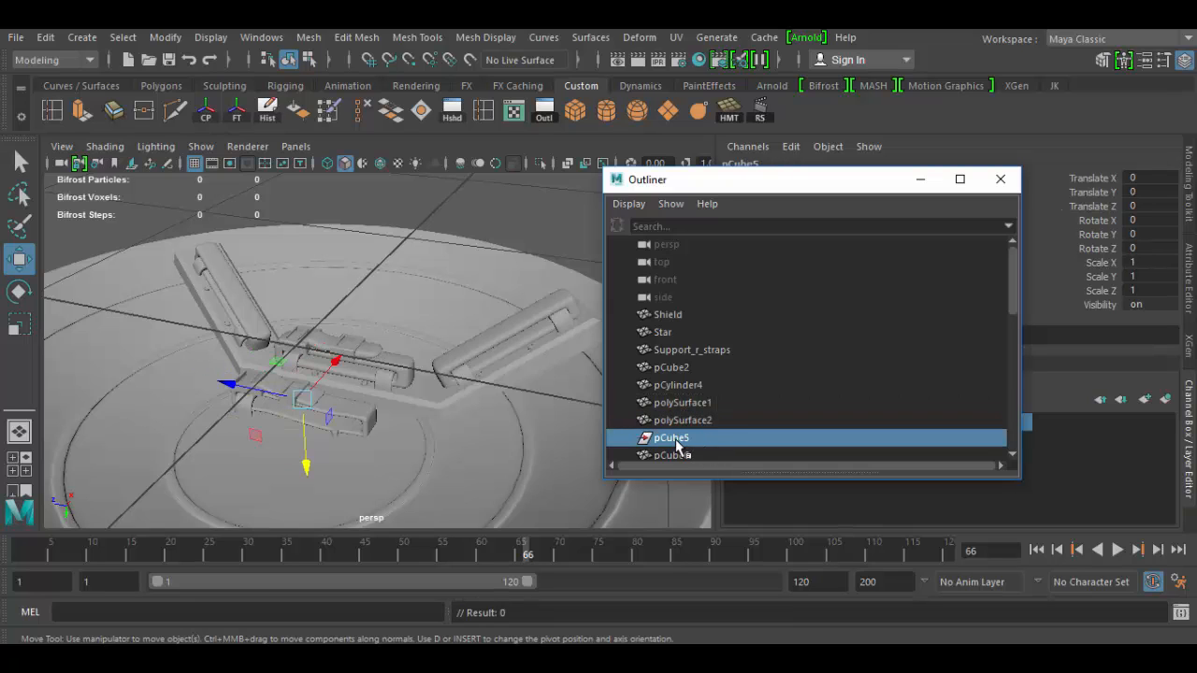
left_click(676, 440, "ctrl")
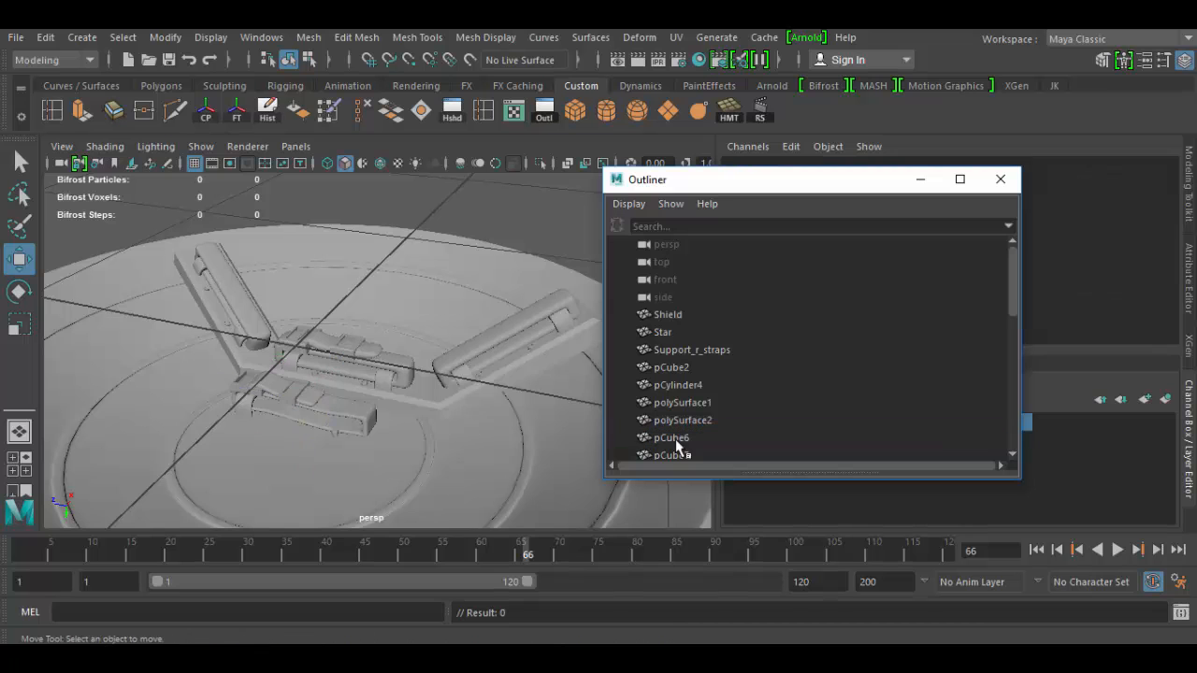
Delete all objects belonging to layer1, the old buckle parts beside the centre buckle, and hide that layer.
left_click_drag(391, 426, 381, 357, "alt")
right_click_drag(351, 374, 371, 446, "alt")
left_click_drag(371, 446, 140, 463, "alt")
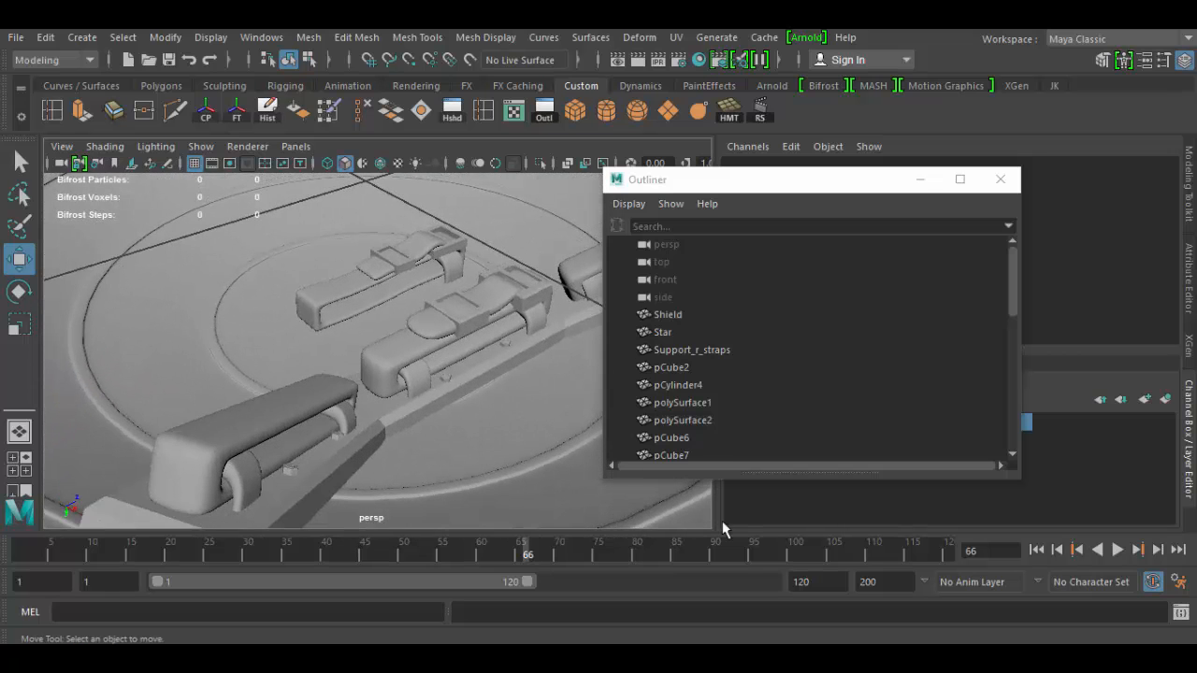
left_click_drag(690, 179, 681, 603)
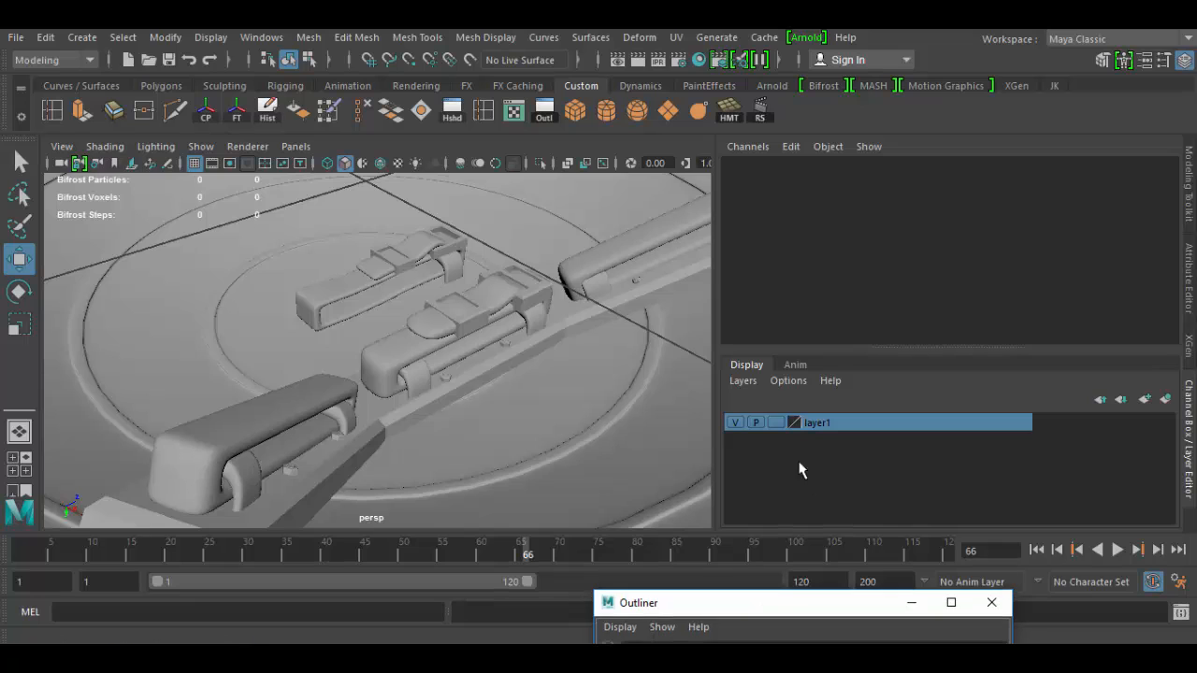
right_click(857, 422)
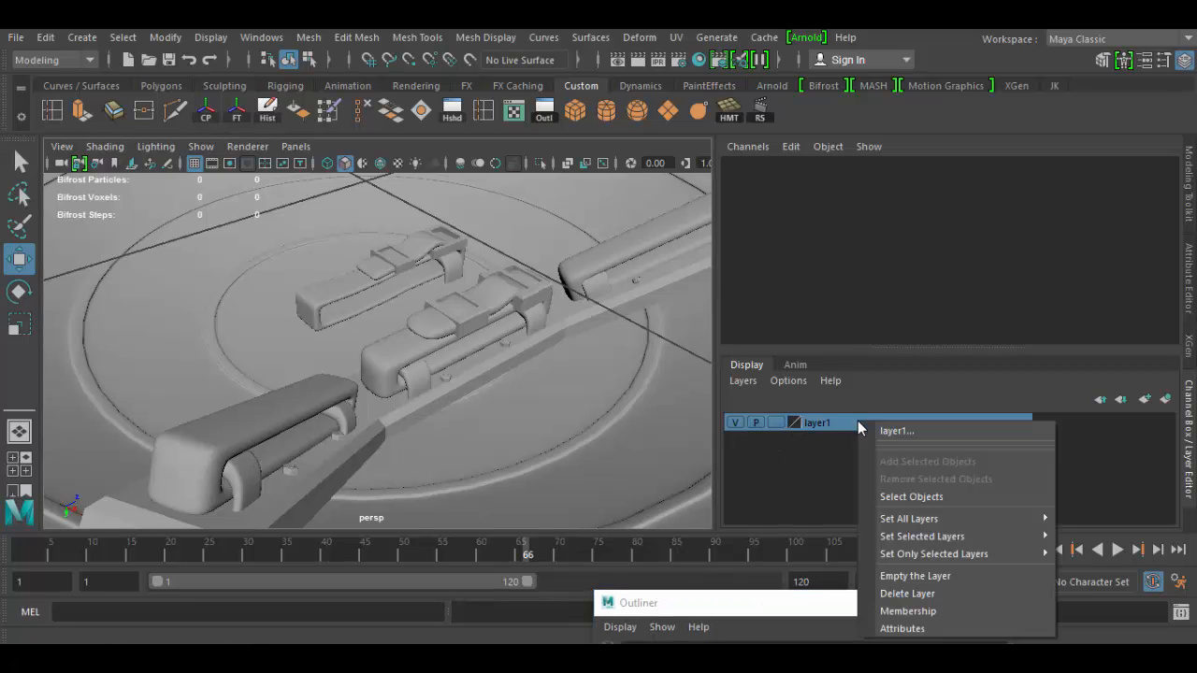
left_click(912, 497)
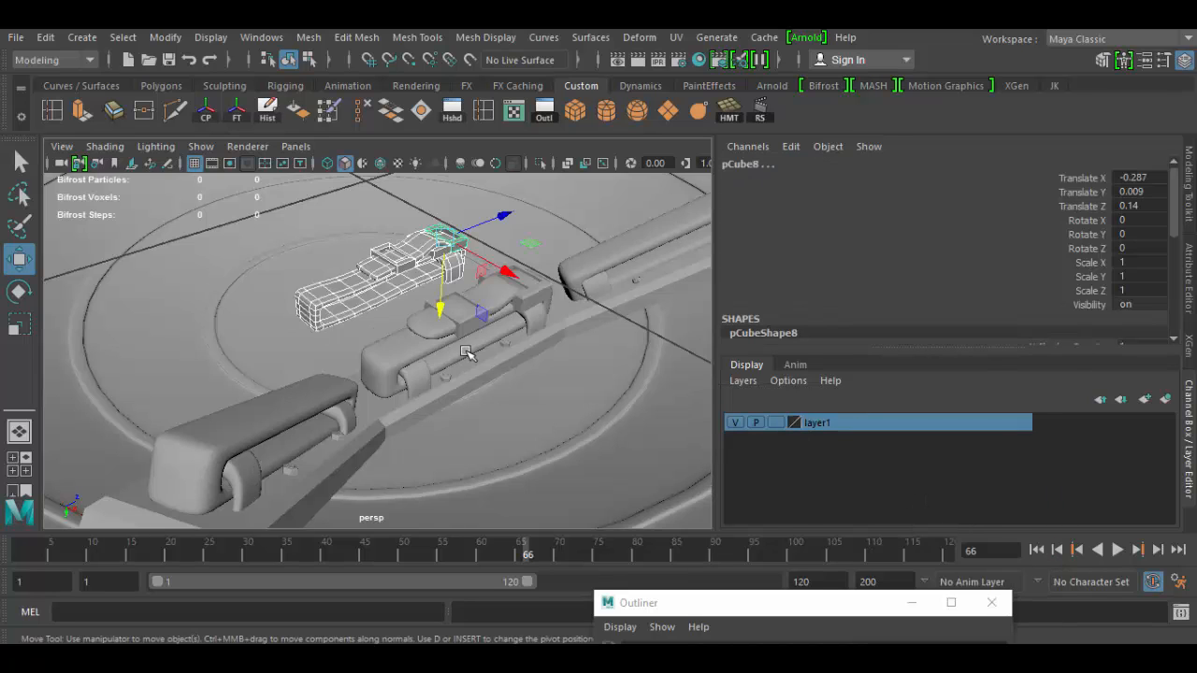
key("Delete")
left_click(735, 423)
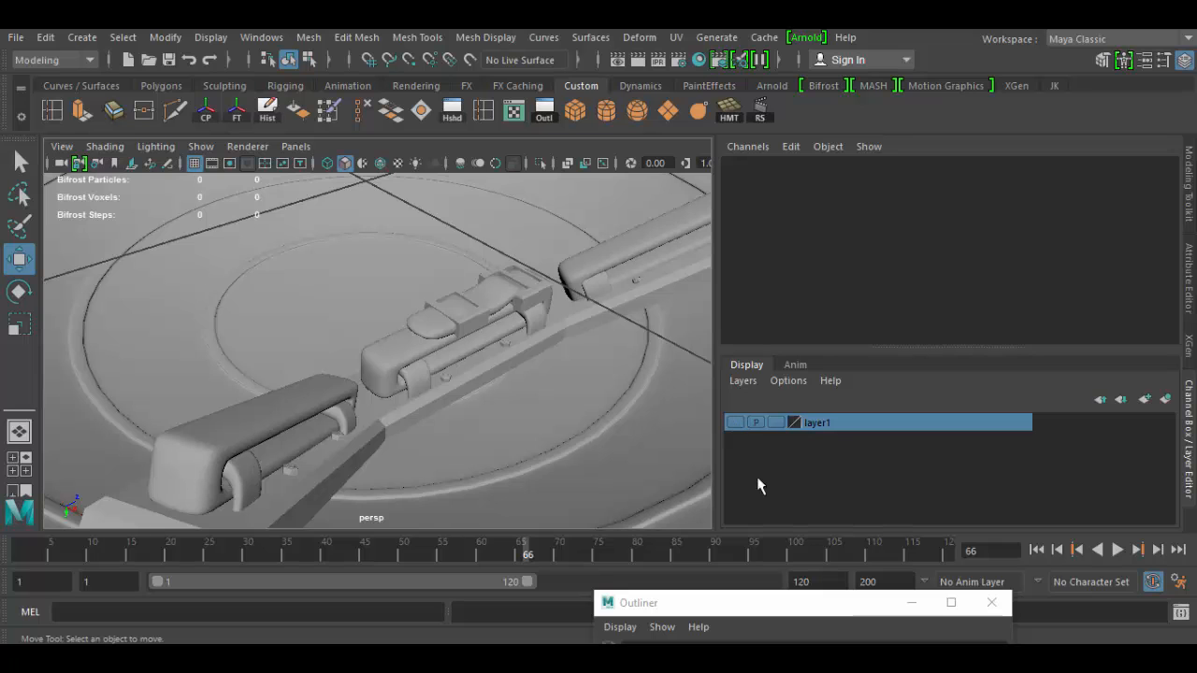
Bring the Outliner back beside the model and check the Shield, Star and Support_r_straps objects one by one.
left_click_drag(711, 610, 798, 167)
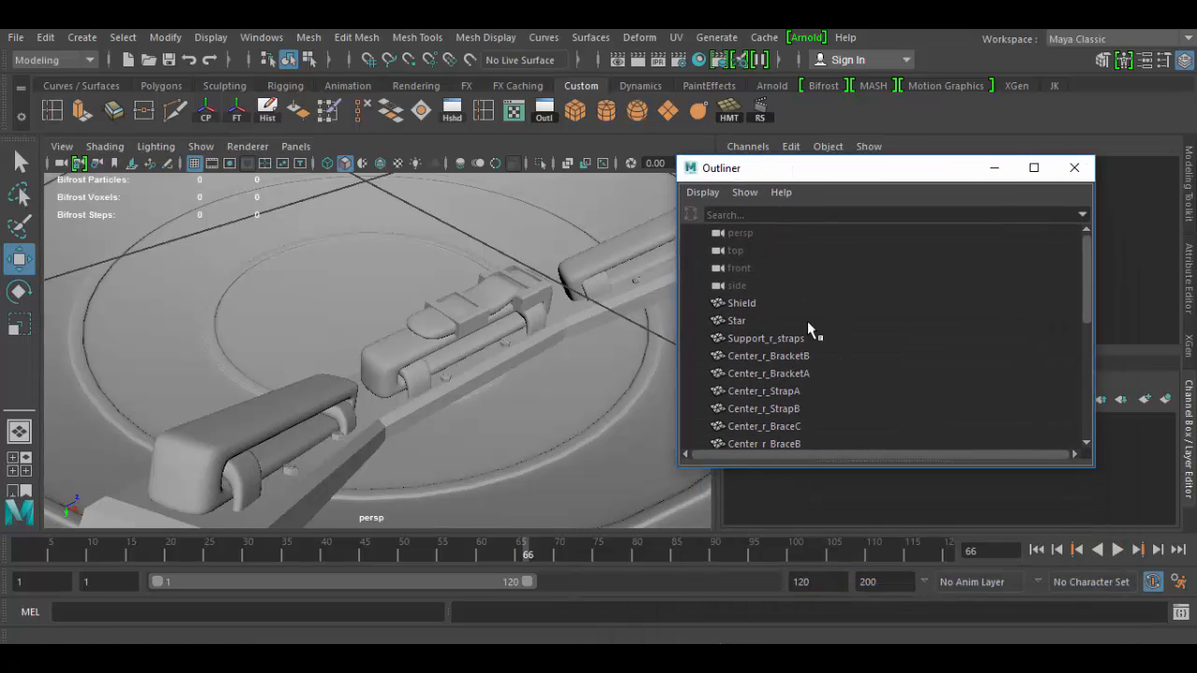
left_click_drag(526, 374, 580, 496, "alt")
left_click(741, 305)
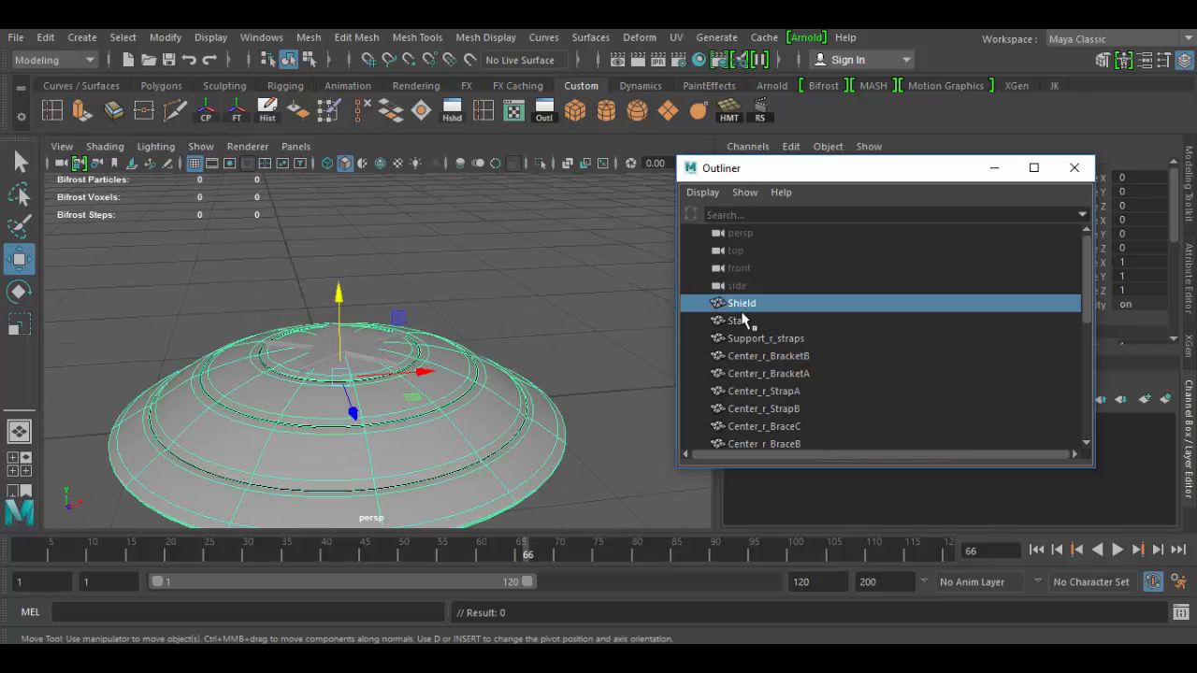
left_click(739, 320)
left_click_drag(582, 427, 738, 326, "alt")
left_click(793, 341)
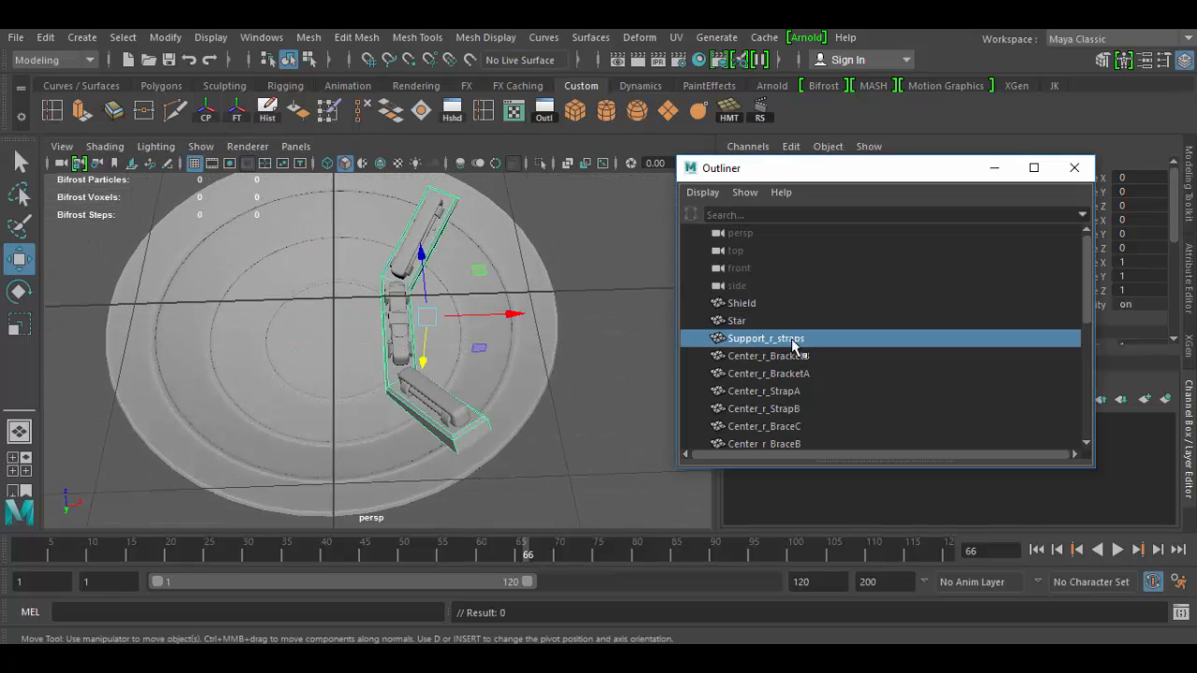
scroll(795, 340, "down", 2)
scroll(796, 327, "up", 2)
left_click_drag(1086, 301, 1087, 334)
Check the centre buckle's brackets, straps and braces against their Outliner names one by one, from Center_r_BracketB to Center_r_BraceA.
left_click(802, 252)
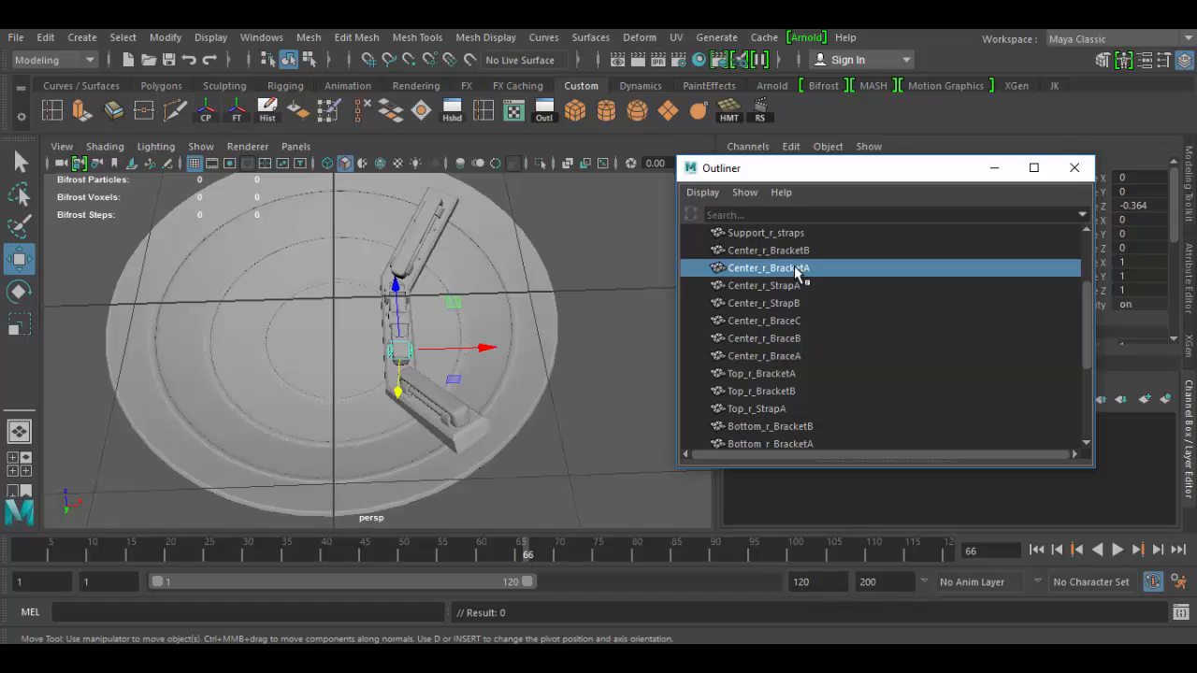
left_click(800, 269)
left_click(796, 285)
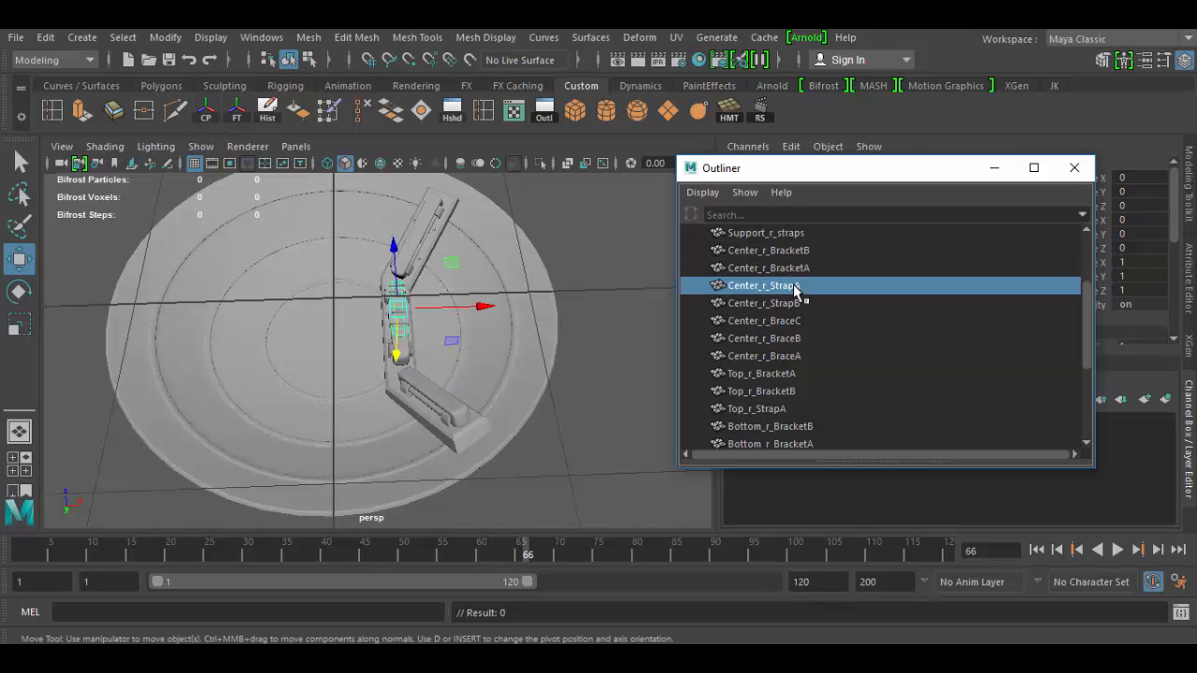
left_click(783, 304)
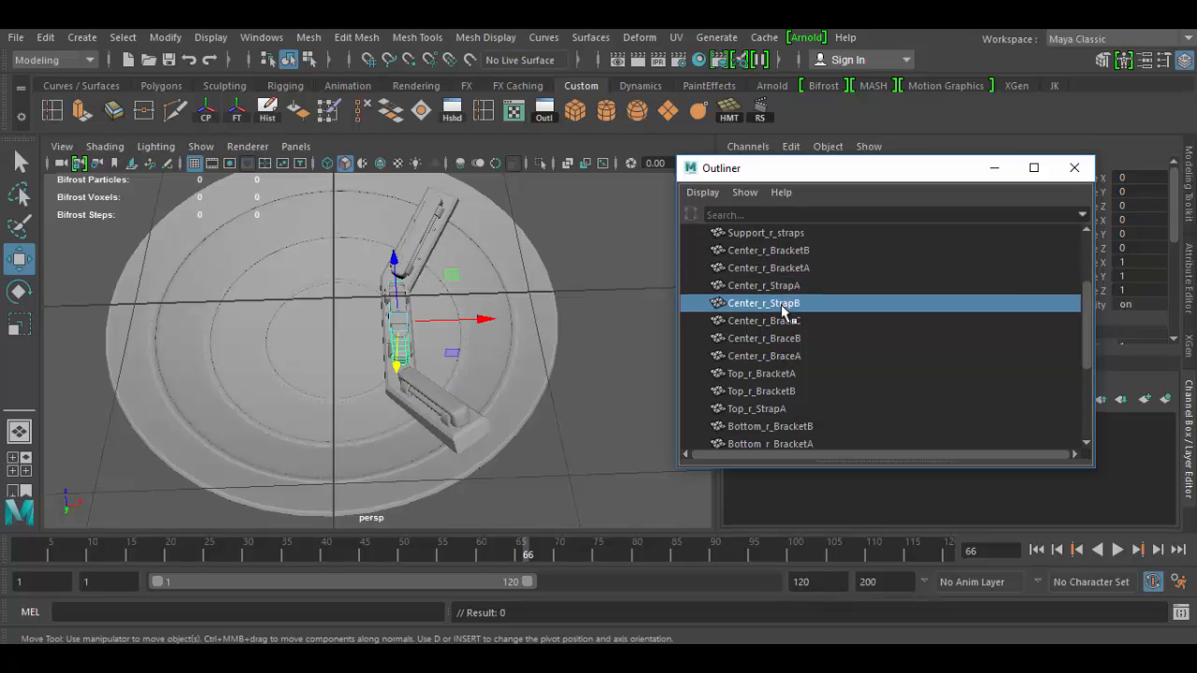
left_click(783, 323)
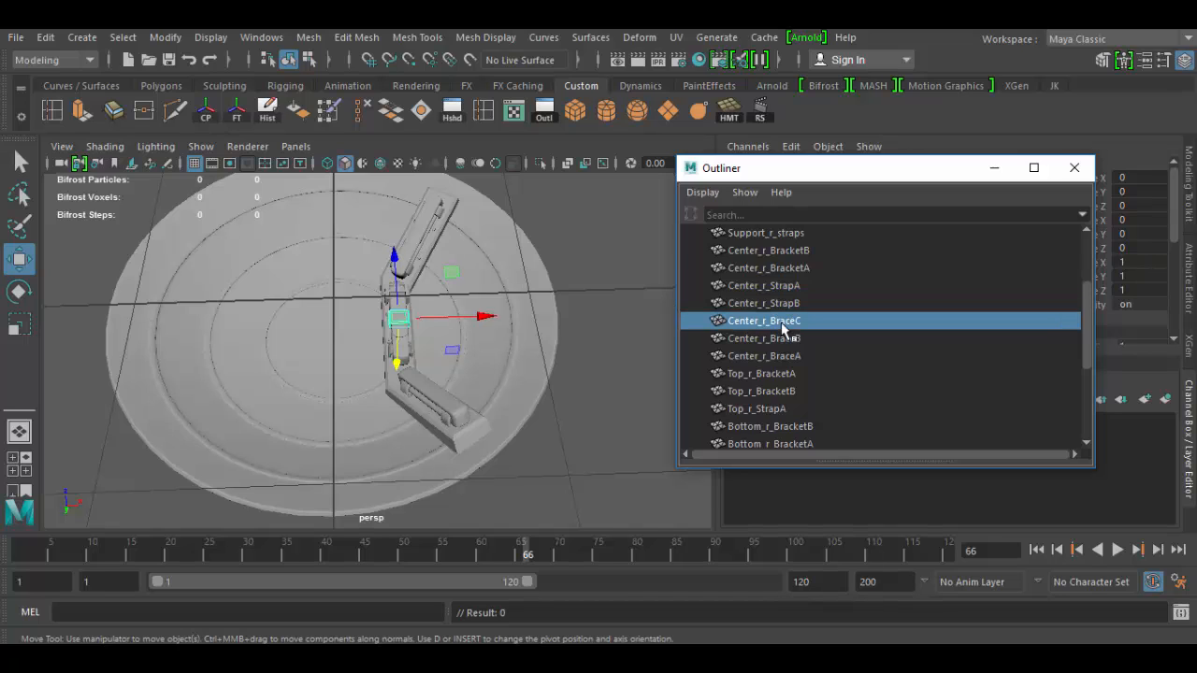
left_click(786, 341)
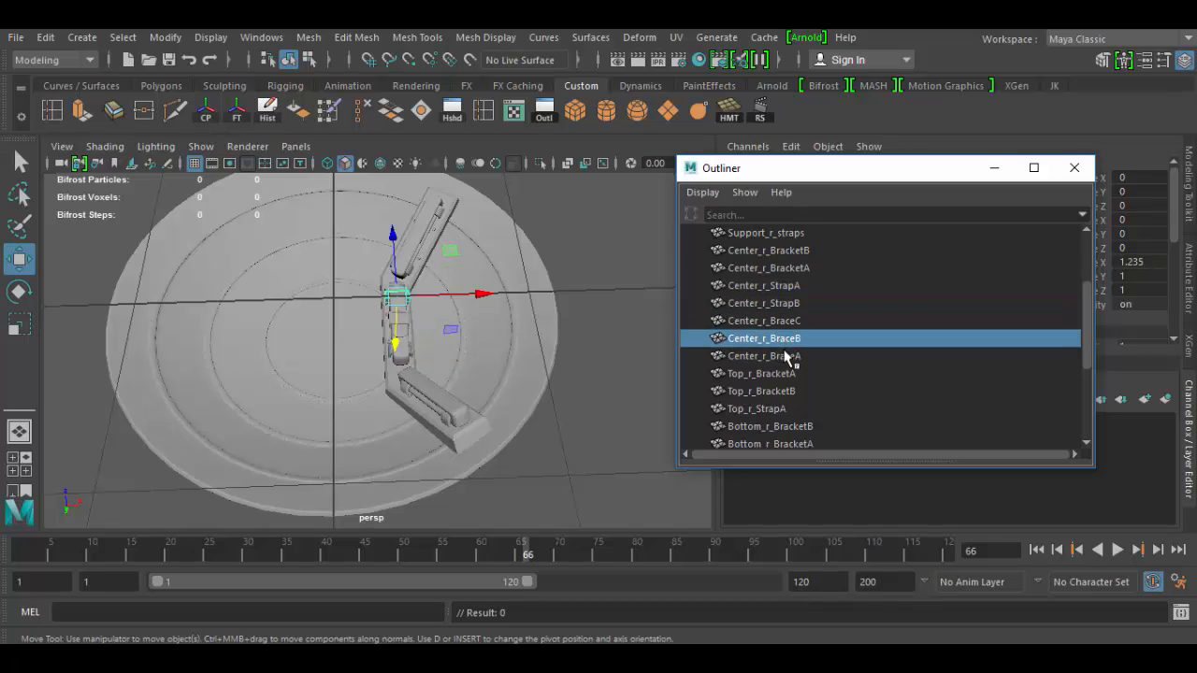
left_click(784, 359)
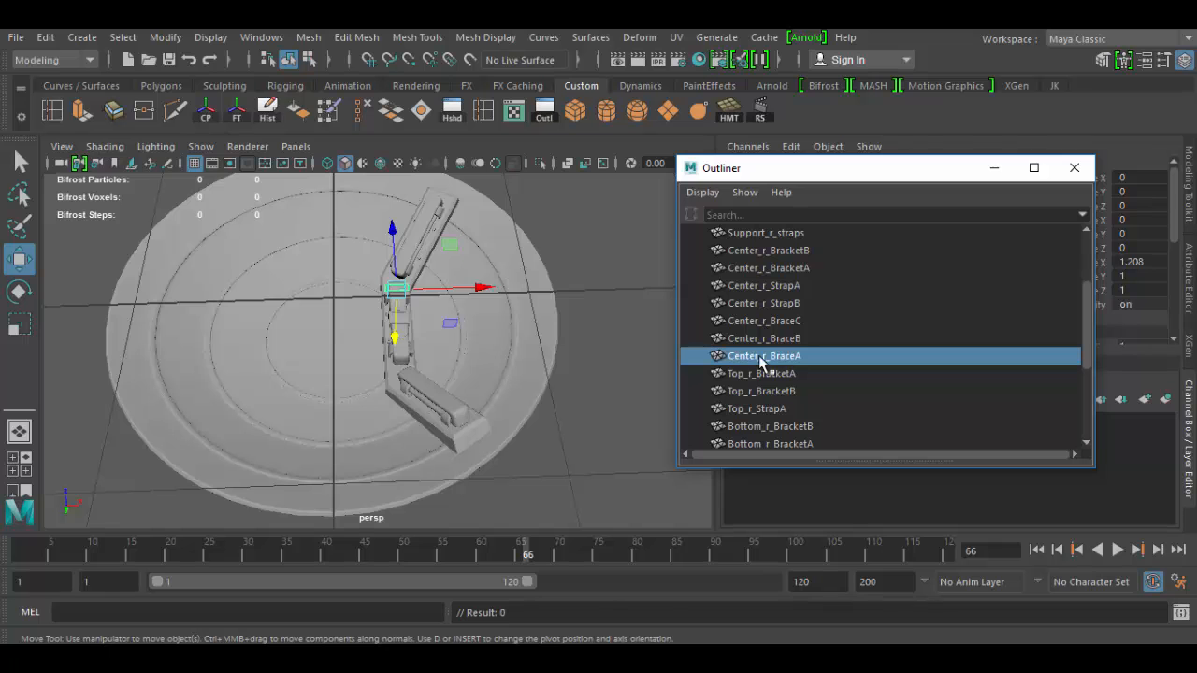
left_click_drag(463, 350, 293, 347, "alt")
right_click_drag(346, 371, 471, 435, "alt")
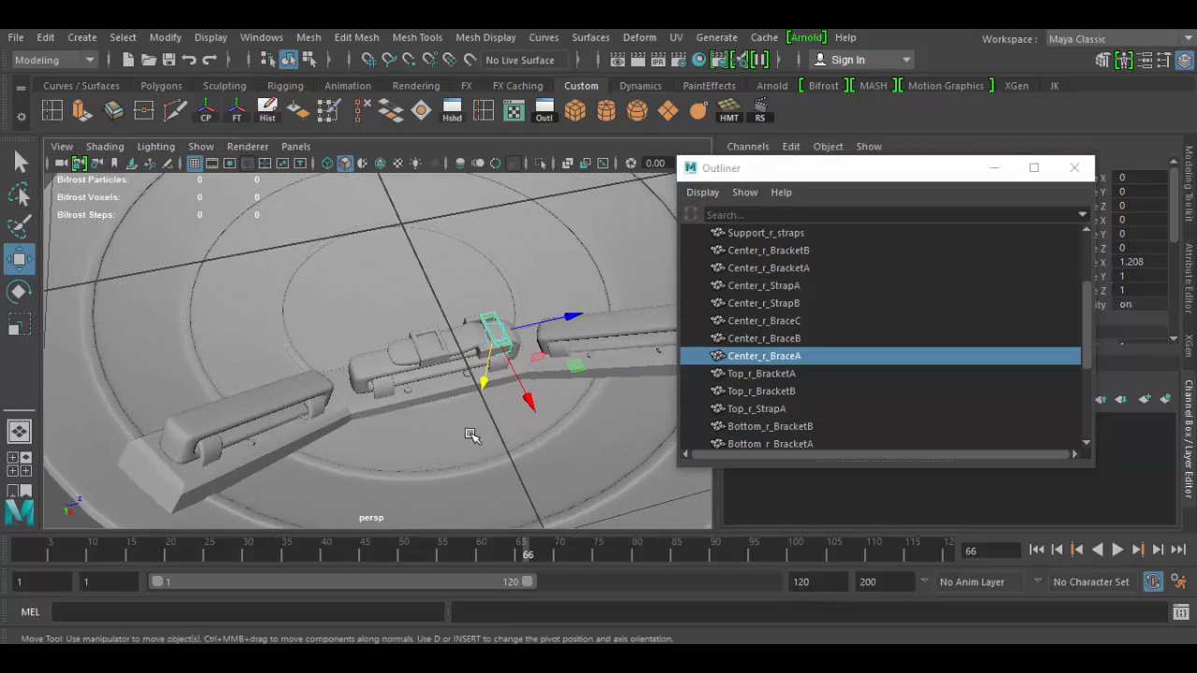
left_click_drag(471, 435, 445, 417, "alt")
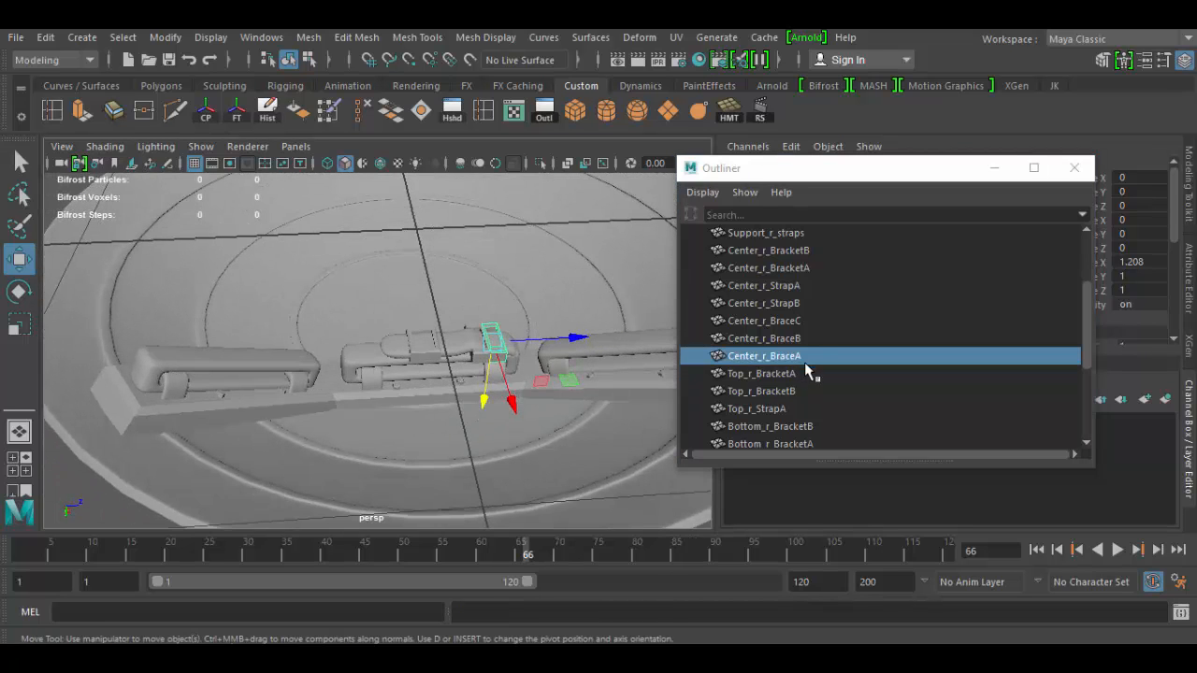
left_click(800, 320)
left_click(797, 339)
left_click(793, 359)
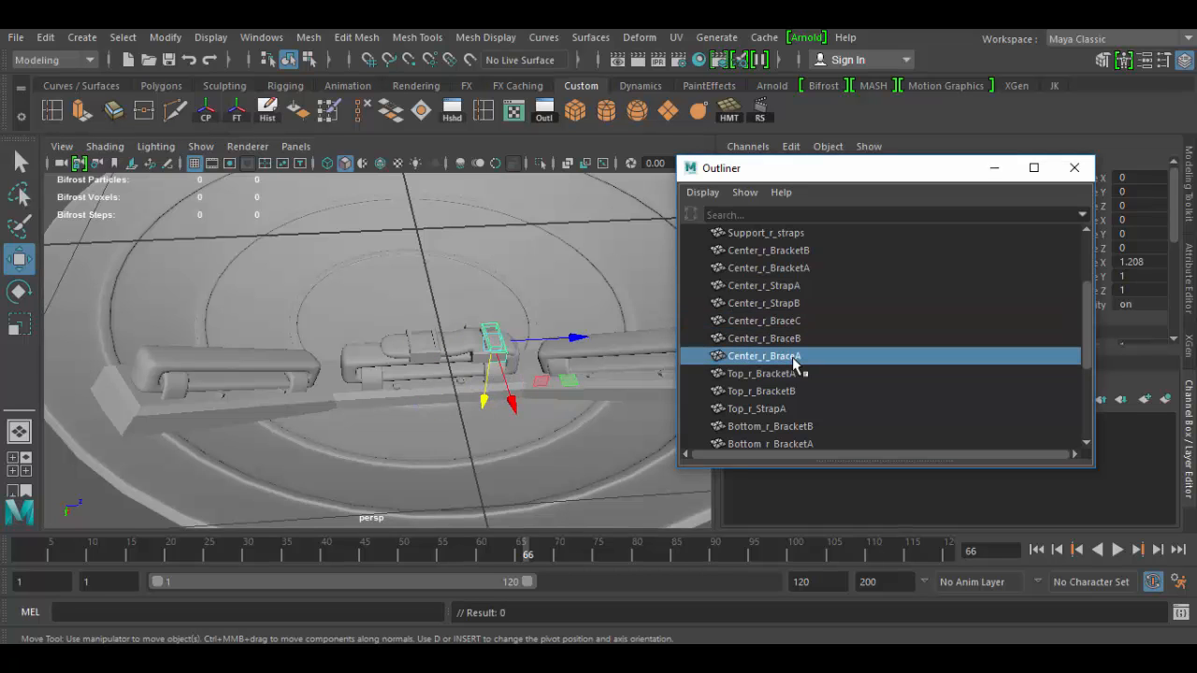
Check the brackets and straps of the two outer buckles against their Outliner names, from Top_r_BracketA to Bottom_r_StrapA.
left_click(765, 374)
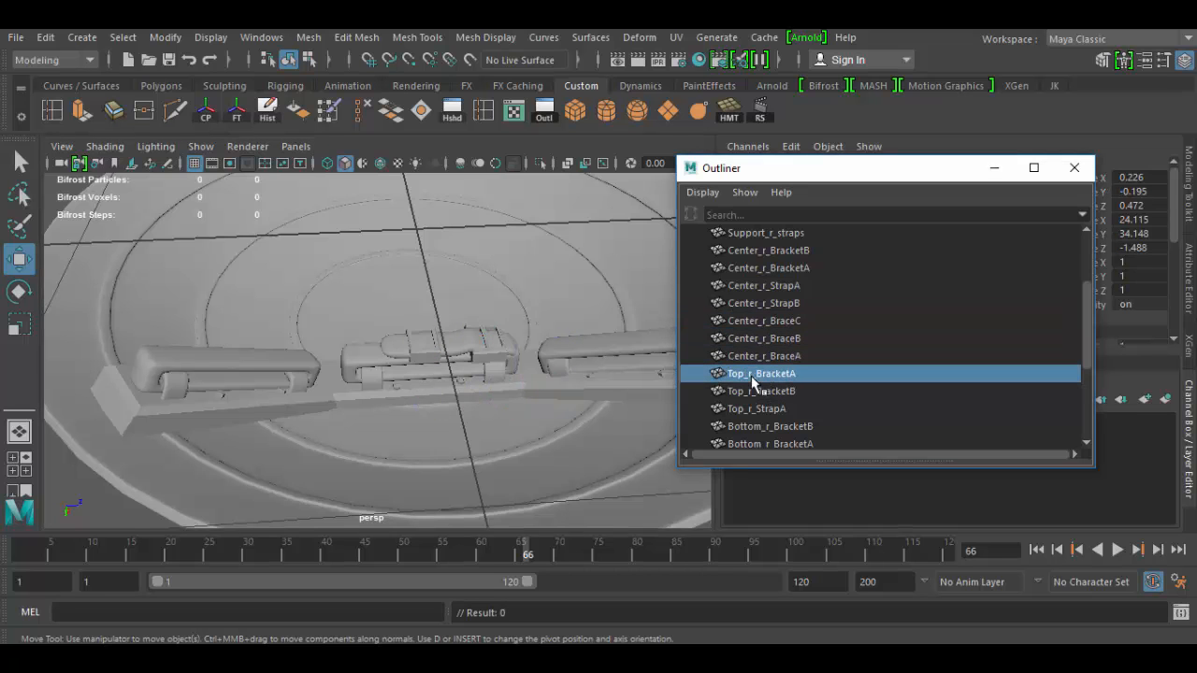
left_click_drag(624, 384, 479, 390, "alt")
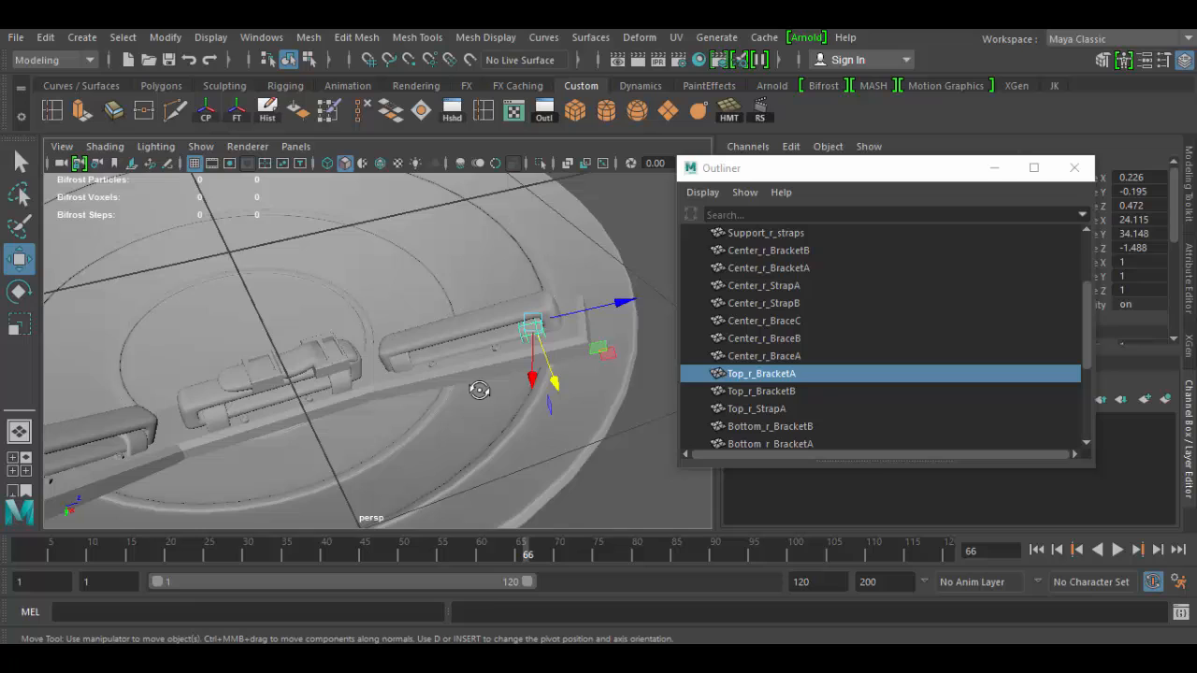
left_click(793, 388)
left_click(776, 410)
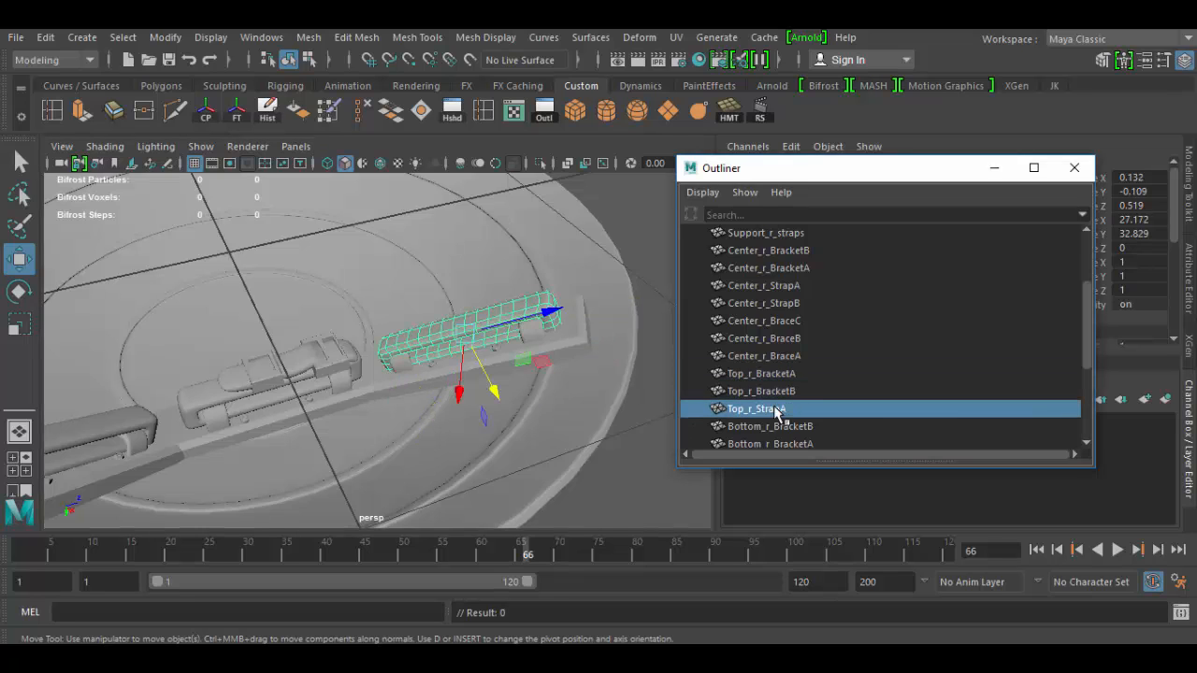
scroll(781, 408, "down", 3)
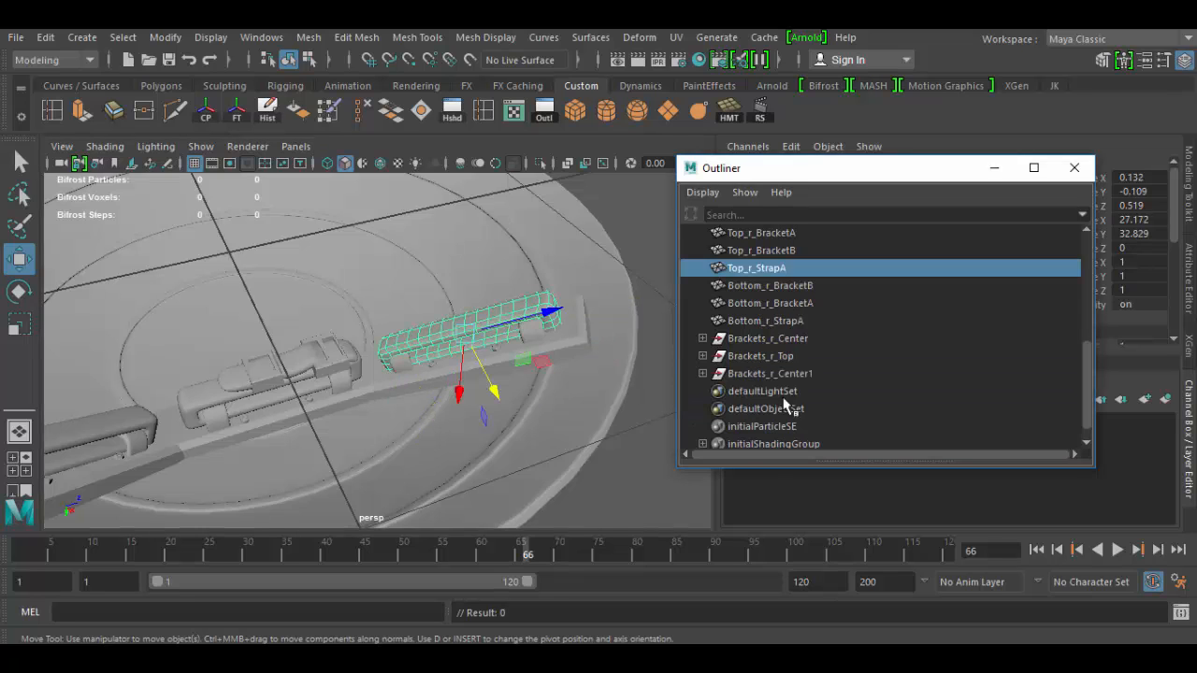
left_click(791, 291)
left_click(793, 305)
middle_click_drag(436, 400, 558, 327, "alt")
left_click(796, 322)
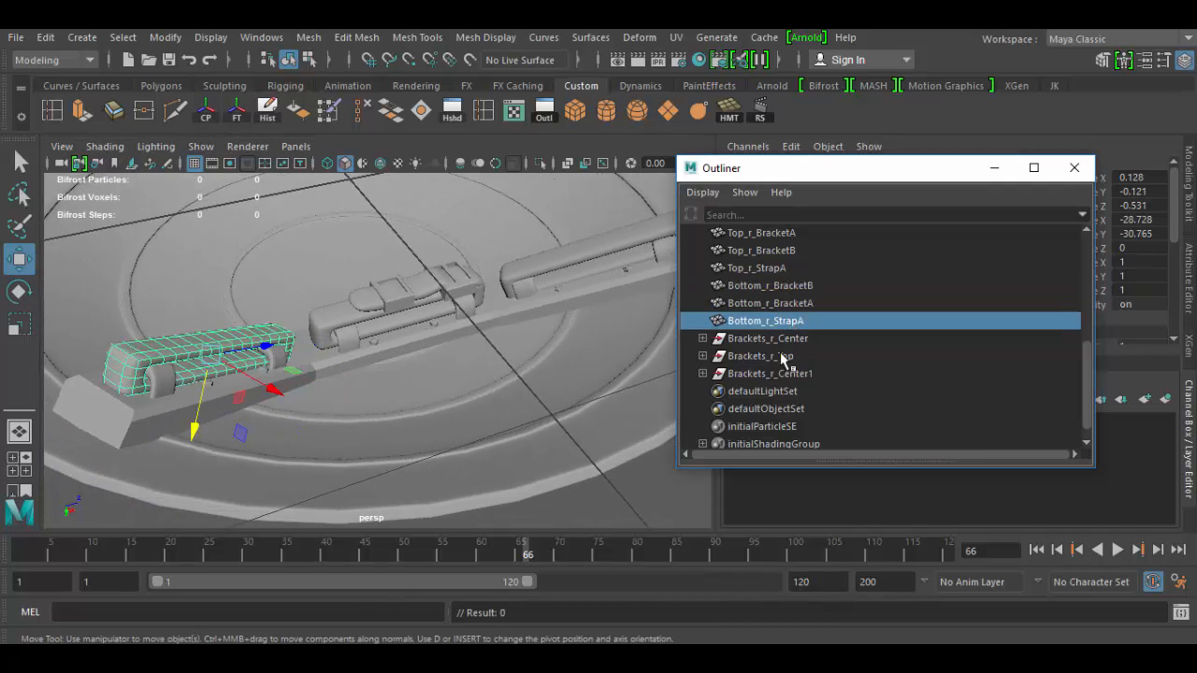
Check the Brackets_r_Center, Brackets_r_Top and Brackets_r_Center1 groups in the model and inspect the bolts inside Brackets_r_Center.
left_click(781, 341)
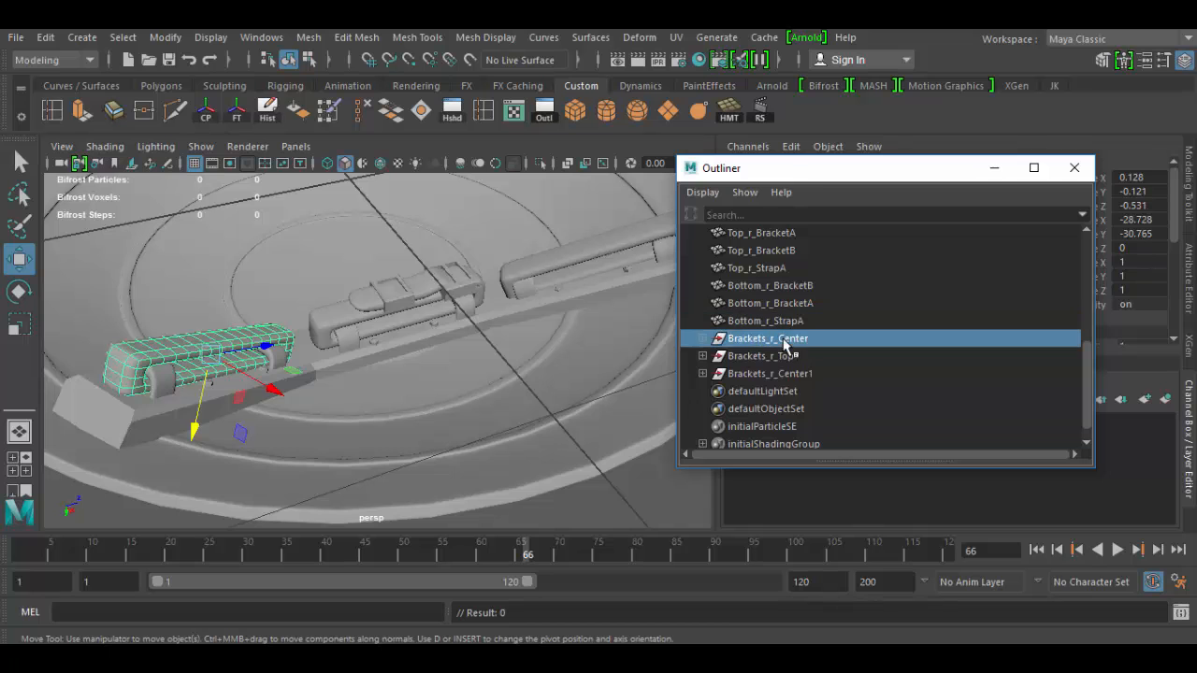
left_click(785, 358)
left_click(791, 375)
left_click_drag(645, 374, 593, 379, "alt")
right_click_drag(593, 380, 508, 322, "alt")
left_click_drag(508, 322, 547, 344, "alt")
left_click(703, 339)
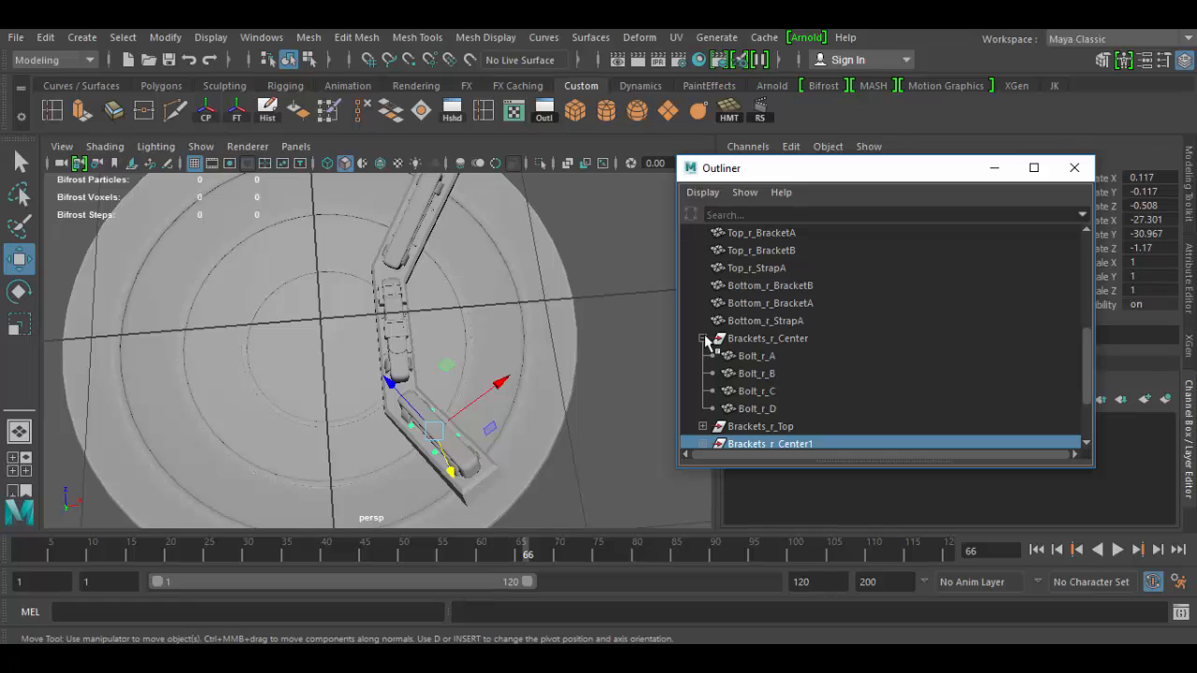
left_click(703, 339)
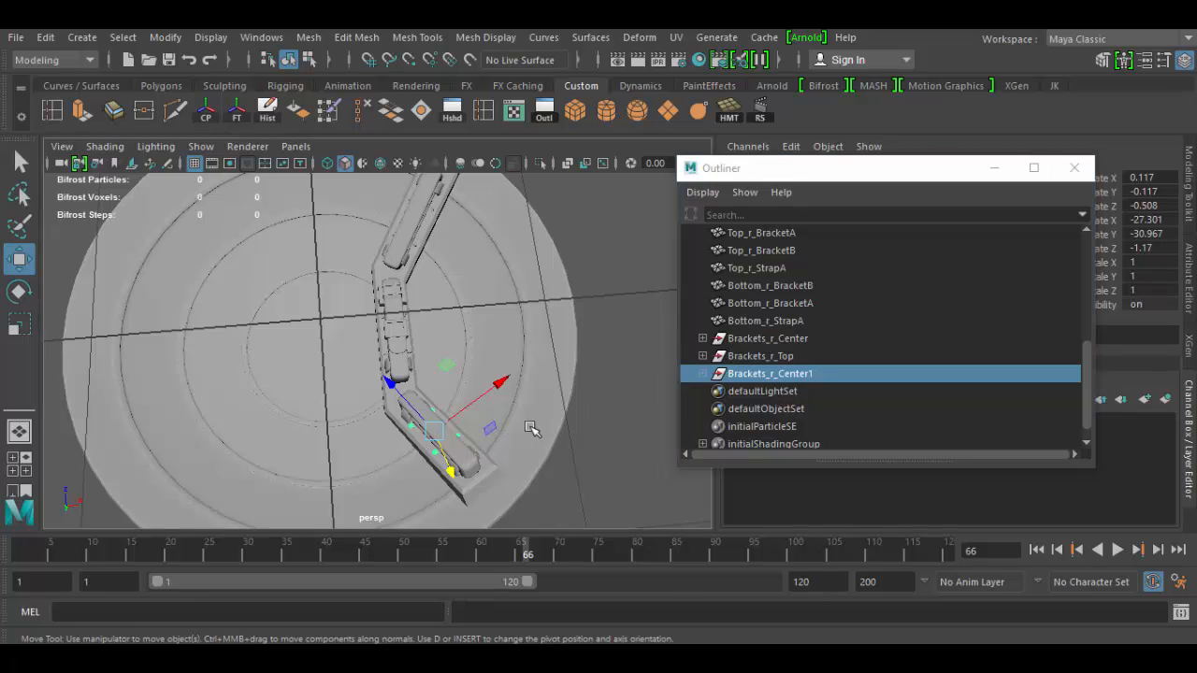
mouse_move(520, 426)
left_mouse_down("alt")
mouse_move(506, 523)
mouse_move(446, 378)
mouse_move(401, 427)
mouse_move(408, 401)
mouse_move(545, 414)
mouse_move(522, 416)
left_mouse_up("alt")
Group every Outliner object from Support_r_straps through Brackets_r_Center1 together.
scroll(794, 318, "up", 6)
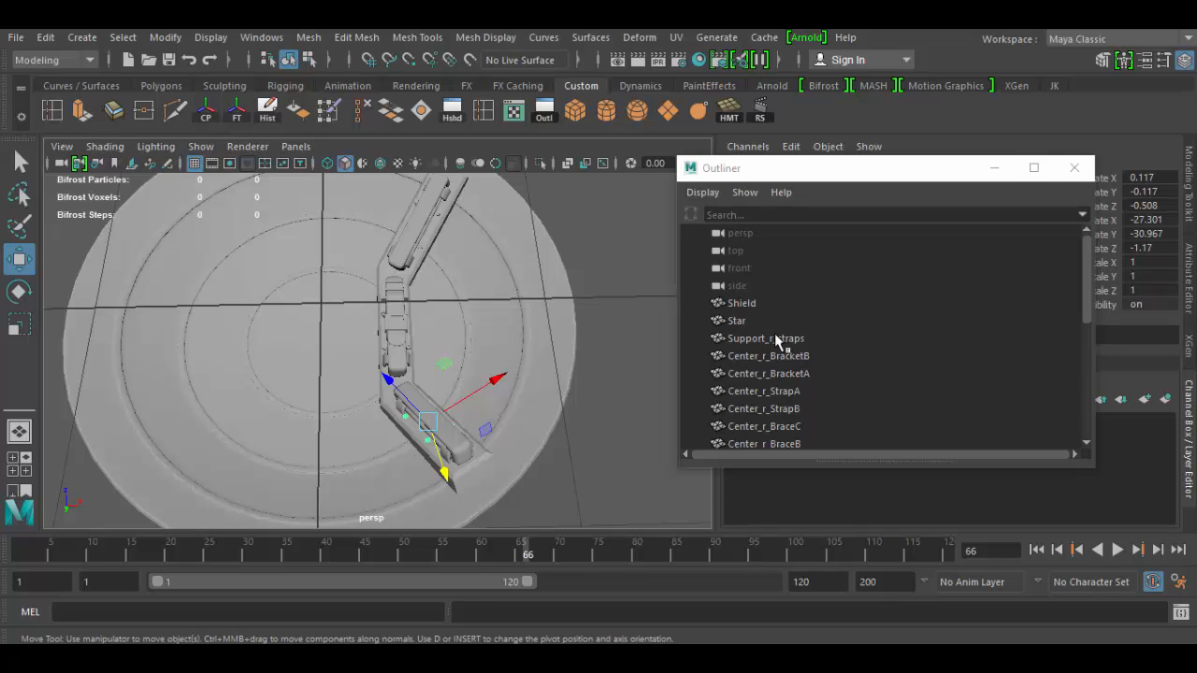
left_click(774, 338)
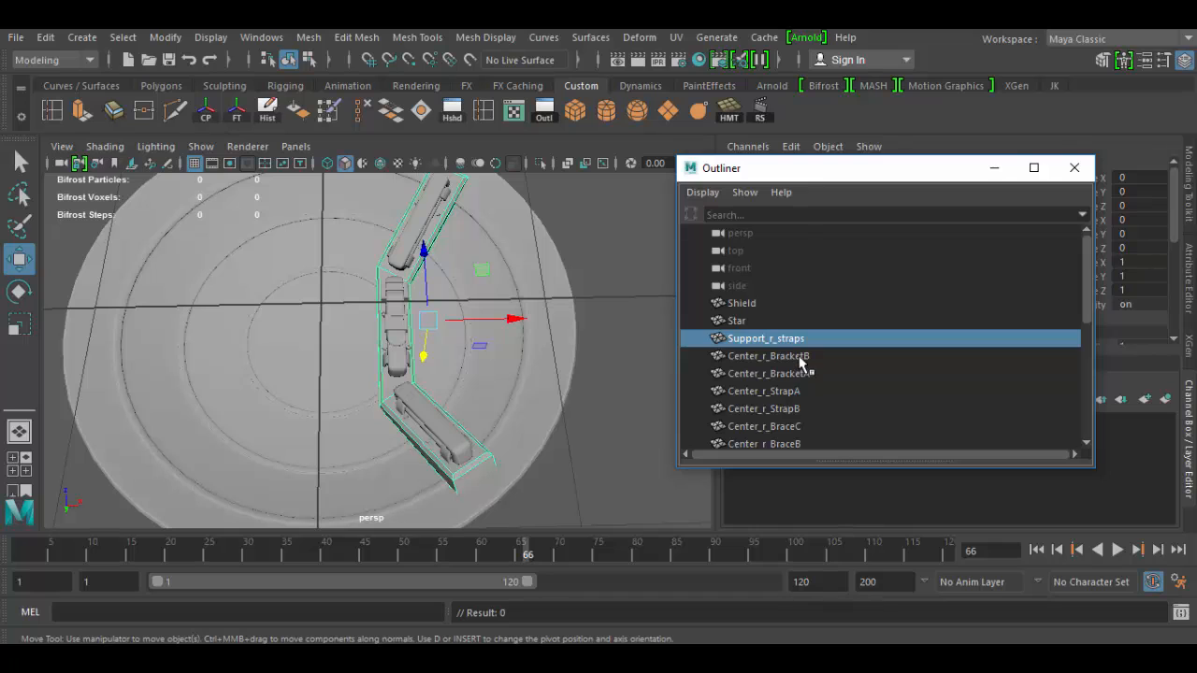
scroll(801, 363, "down", 5)
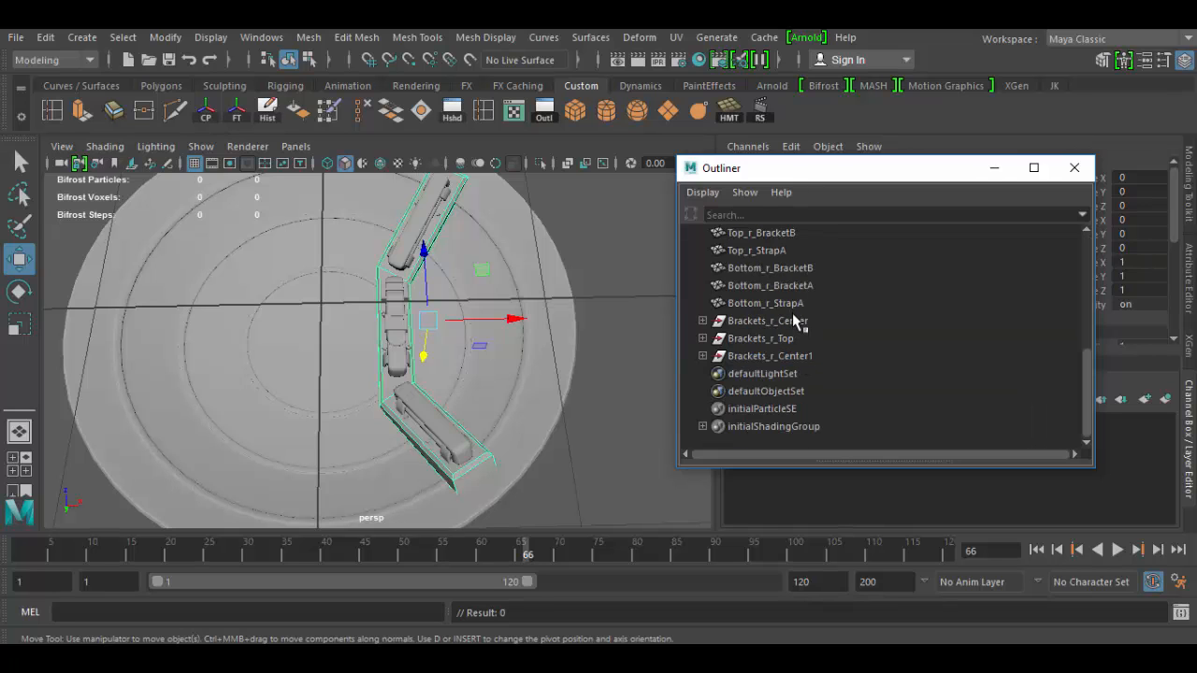
left_click(791, 356, "shift")
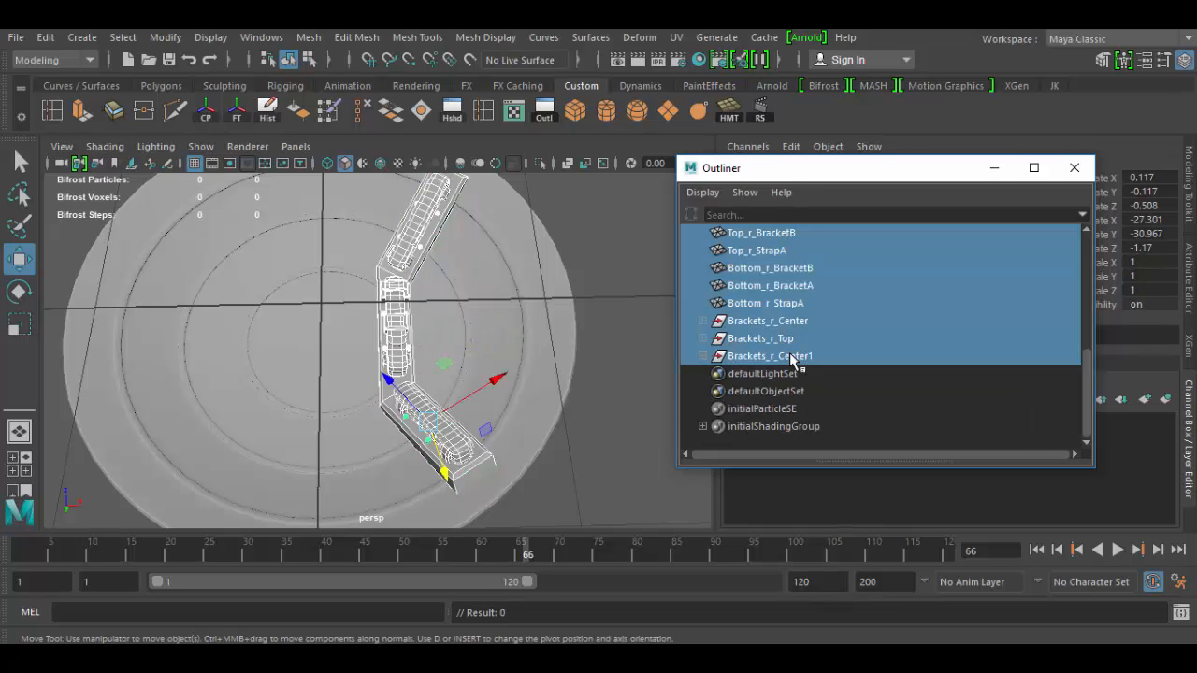
scroll(841, 339, "up", 2)
scroll(840, 338, "down", 2)
left_click(49, 40)
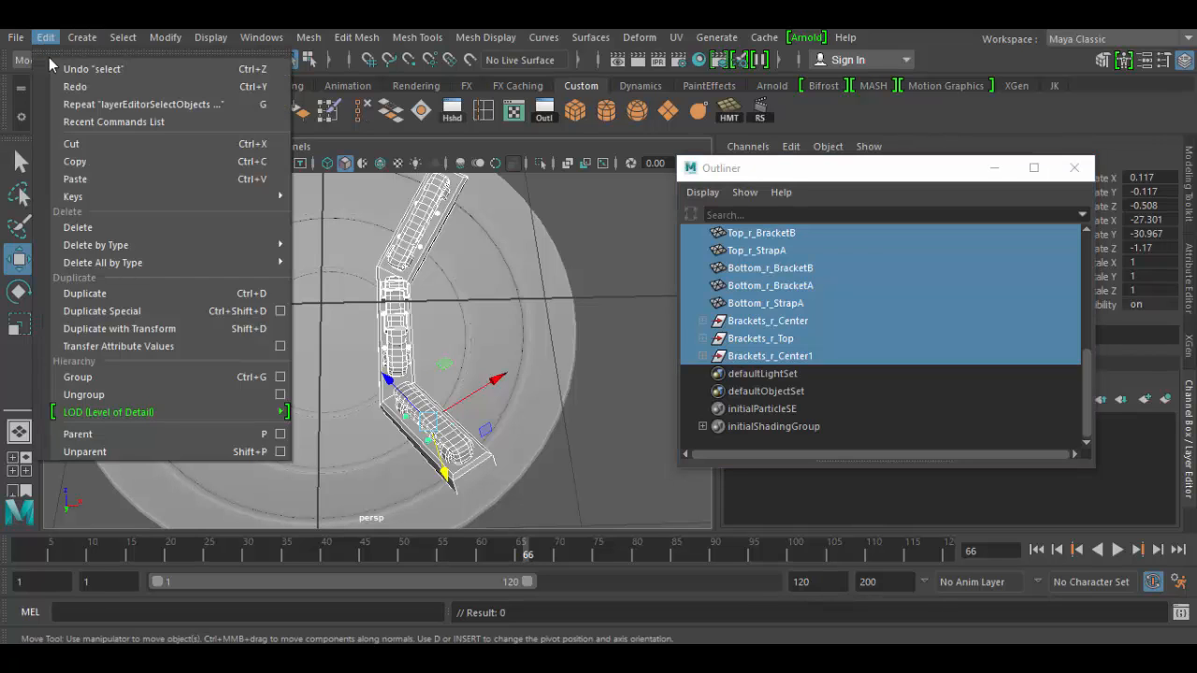
left_click(144, 386)
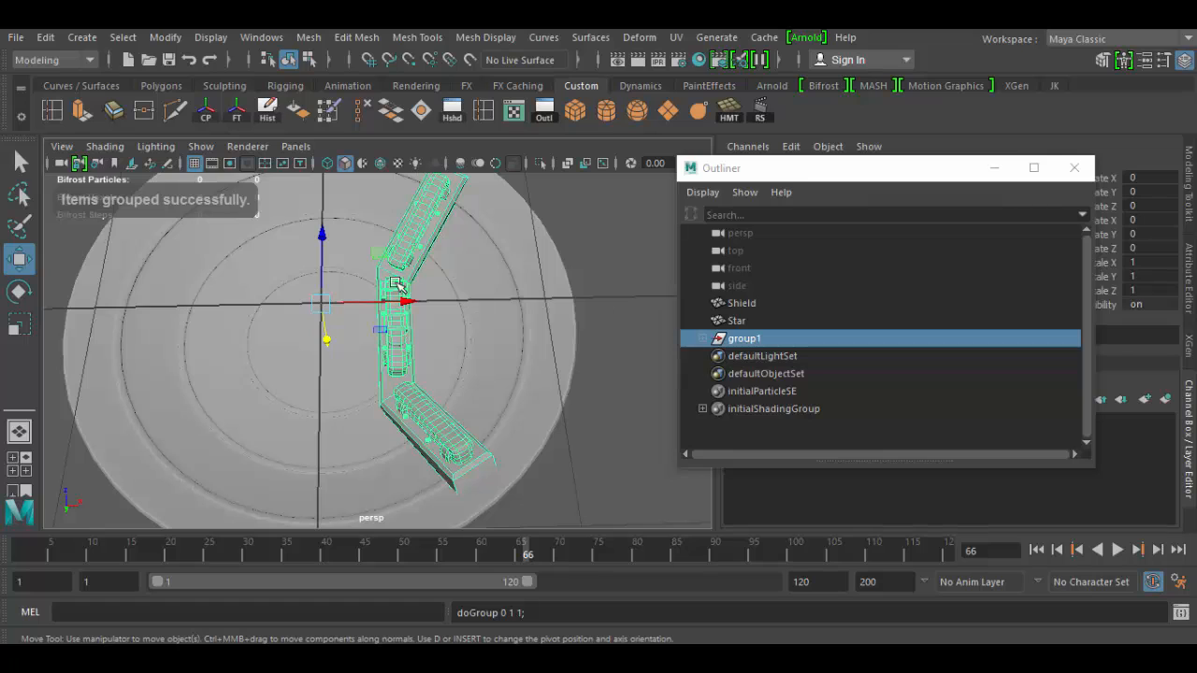
Rename the new group of strap and bracket parts as RightStraps.
double_click(759, 339)
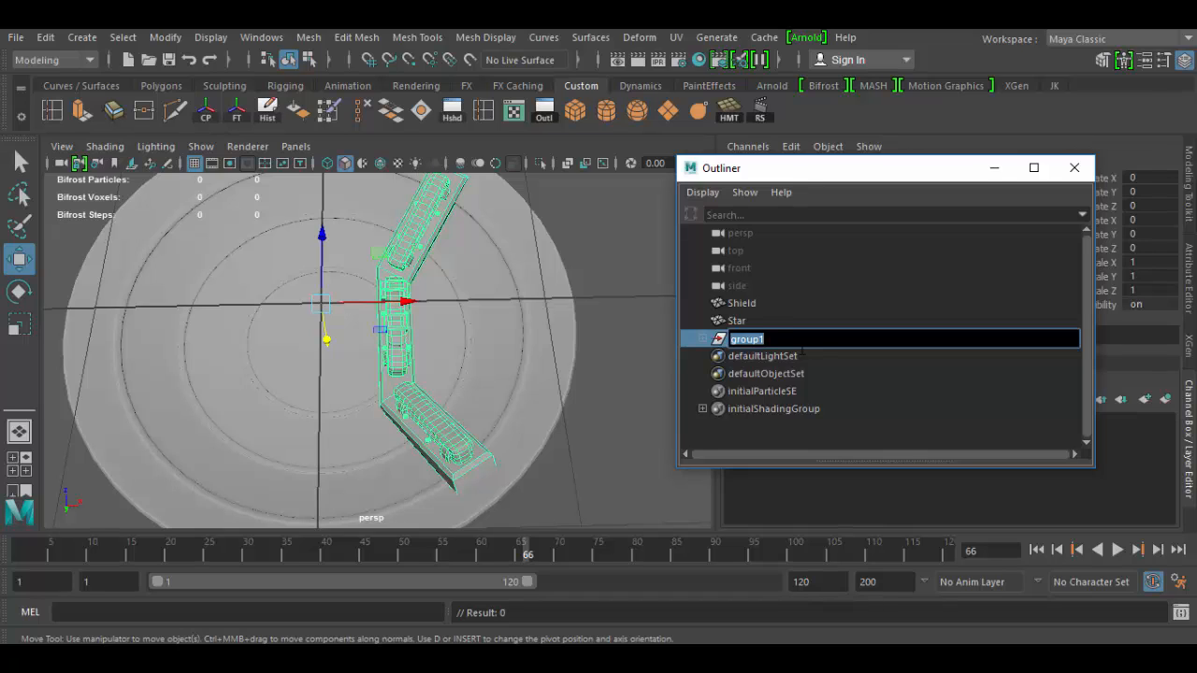
type("RightStraps")
key("Return")
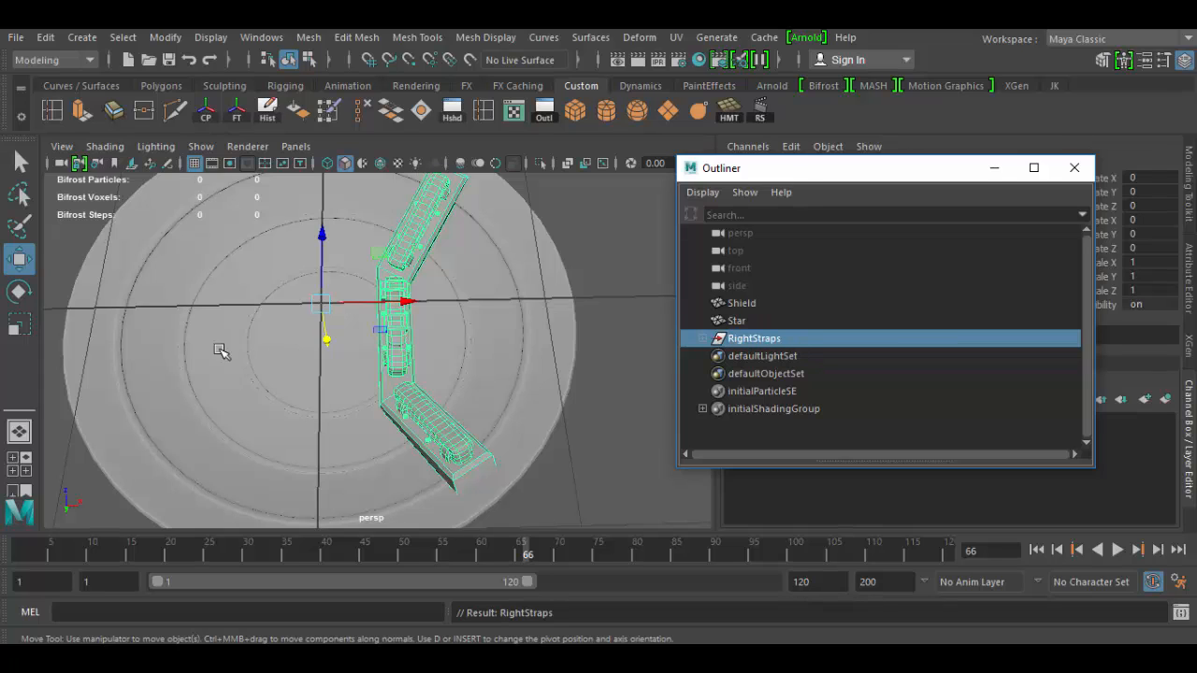
Duplicate the RightStraps group and set the copy's Scale X, Y and Z to -1.
left_click(421, 396)
left_click_drag(422, 397, 405, 343, "alt")
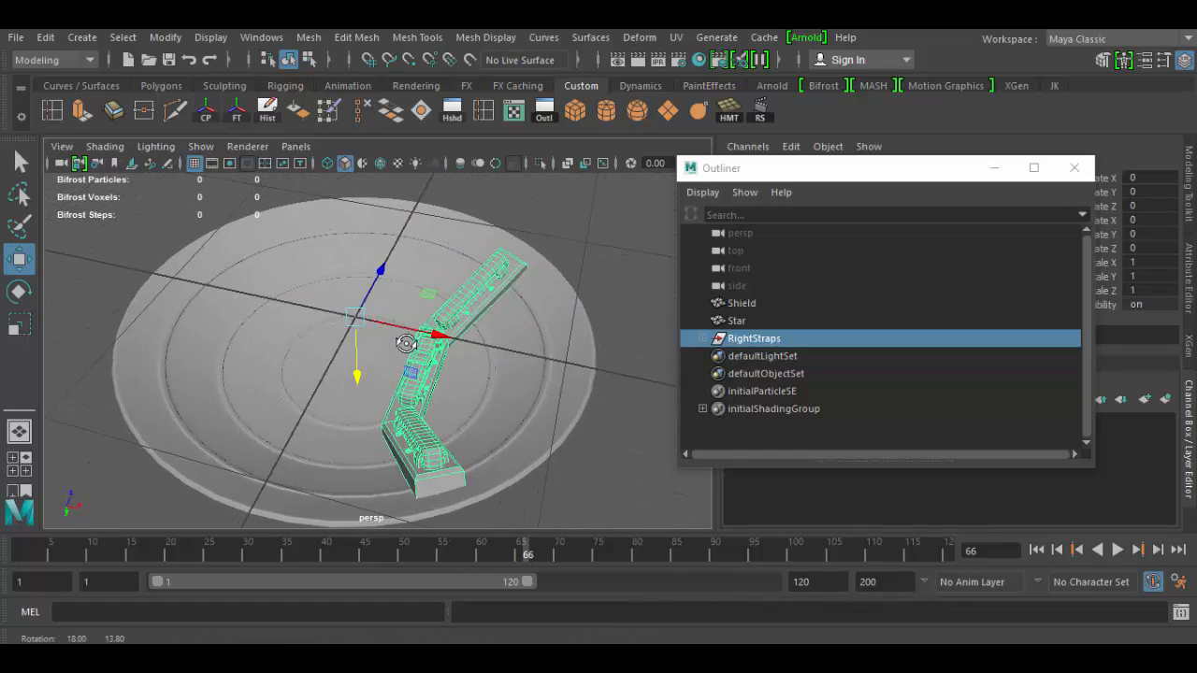
left_click(736, 206)
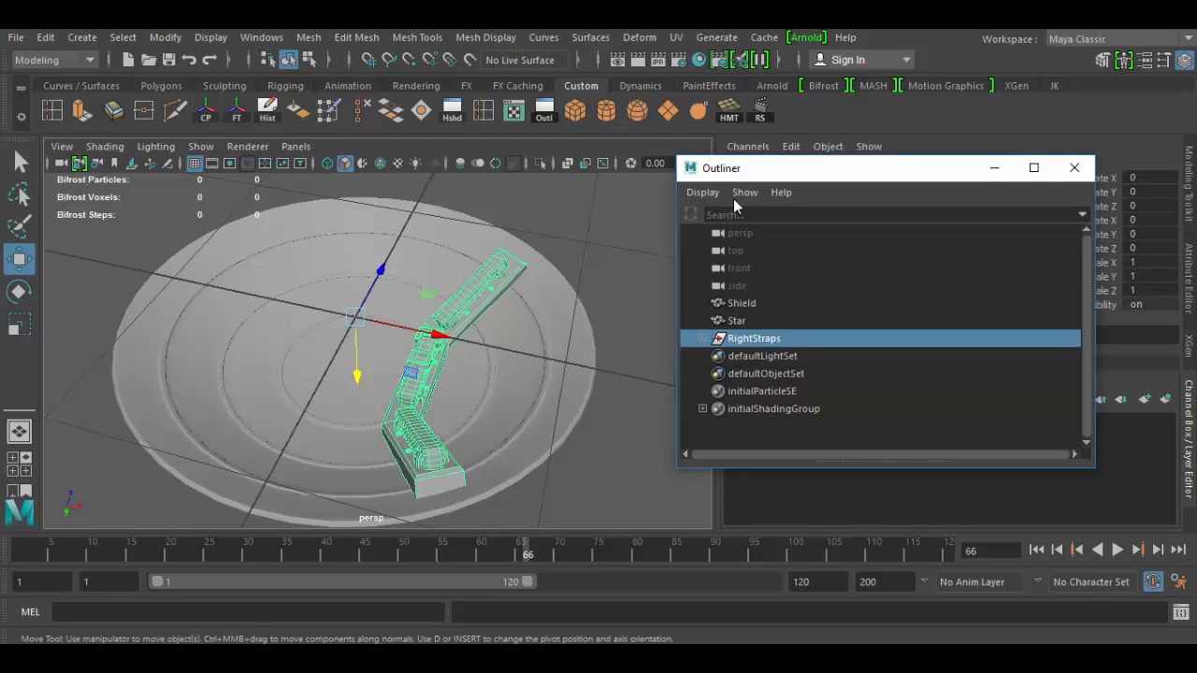
left_click_drag(737, 171, 544, 269)
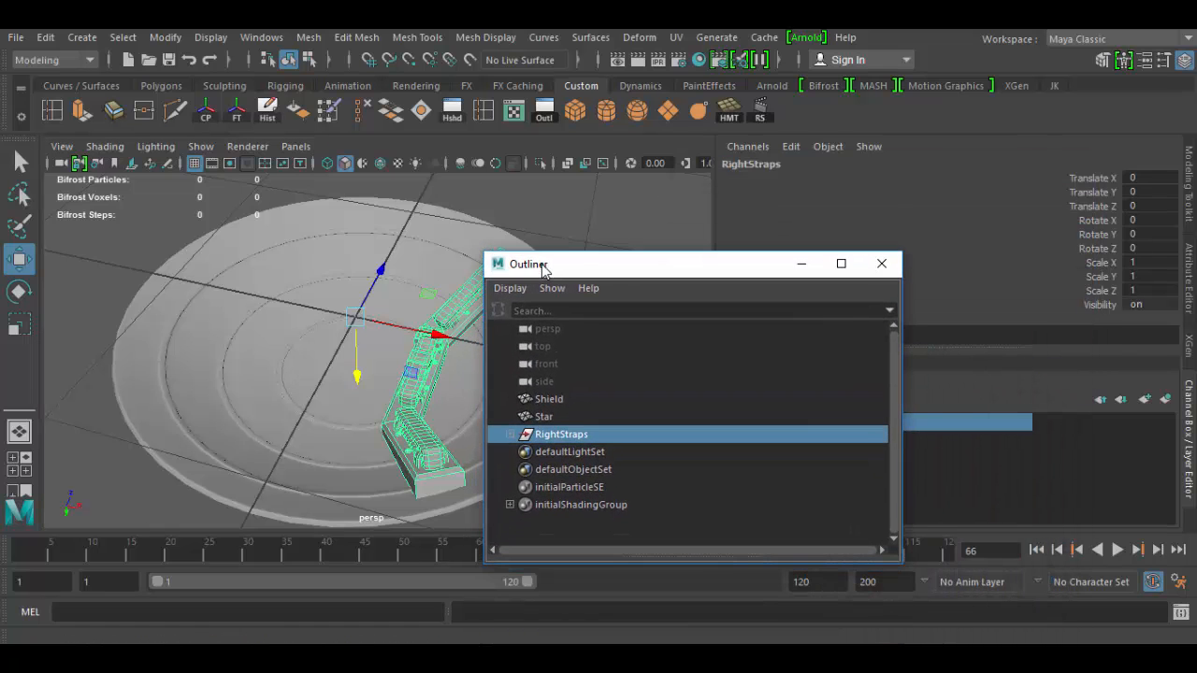
key("ctrl+d")
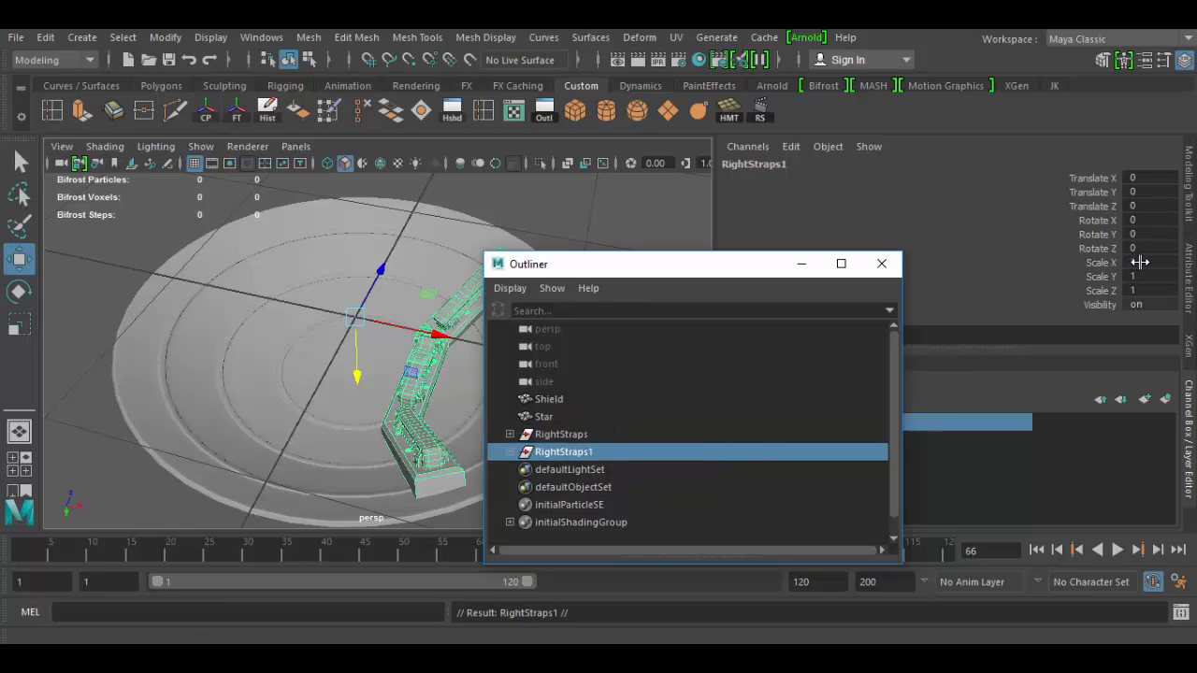
left_click_drag(1140, 263, 1144, 285)
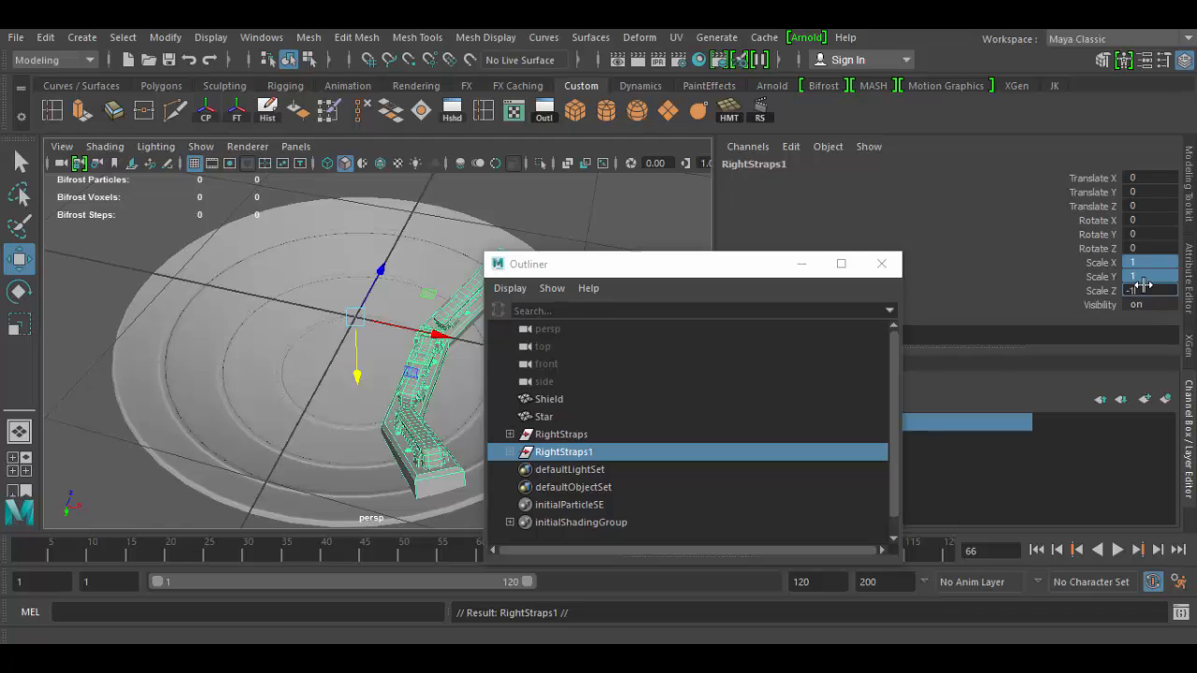
type("-1")
key("Return")
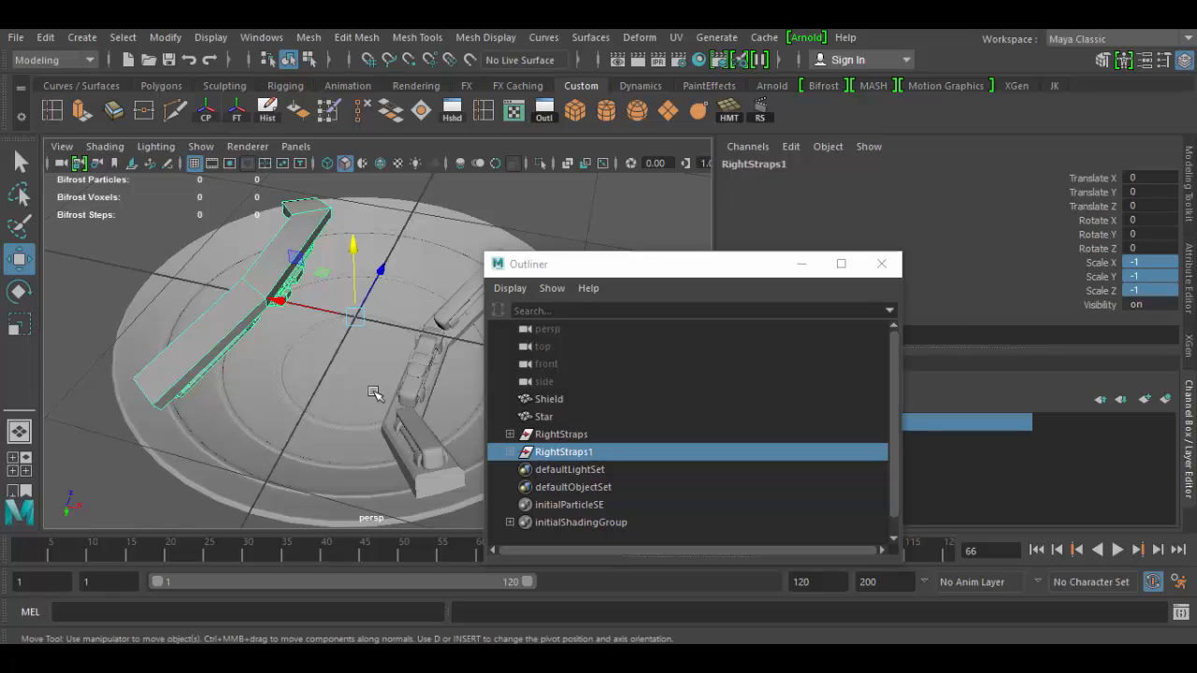
Flip the mirrored strap group onto the disc's inner face by setting its Rotate X to -180.
left_click_drag(368, 401, 222, 386, "alt")
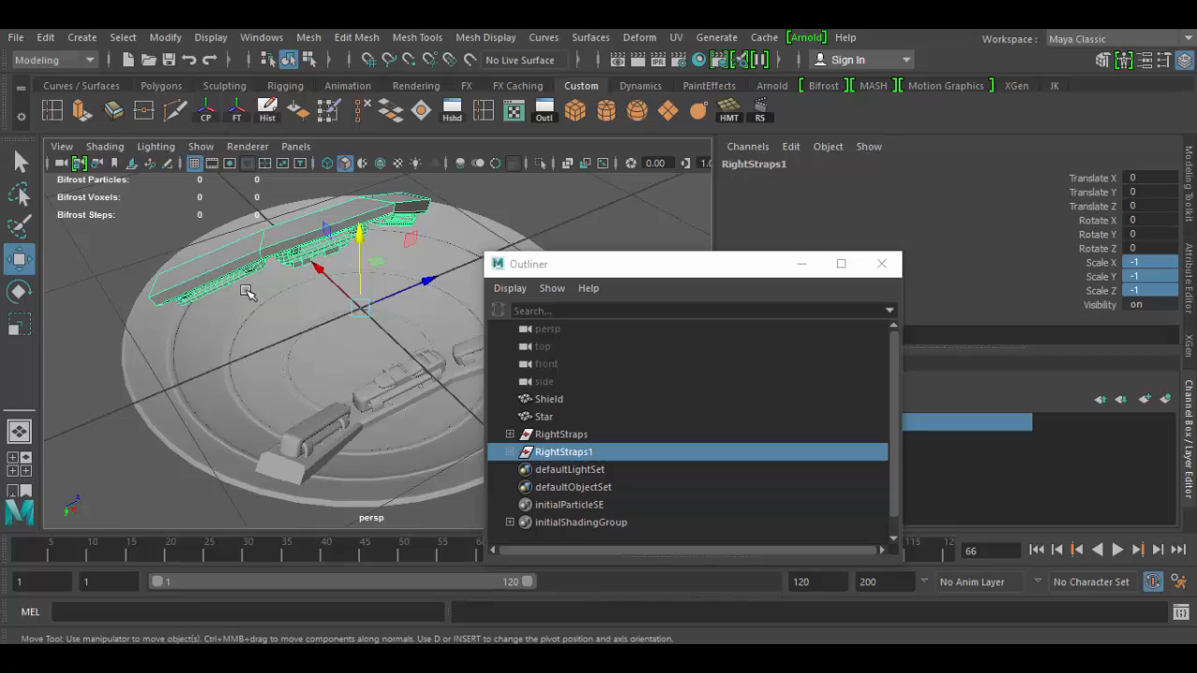
key("e")
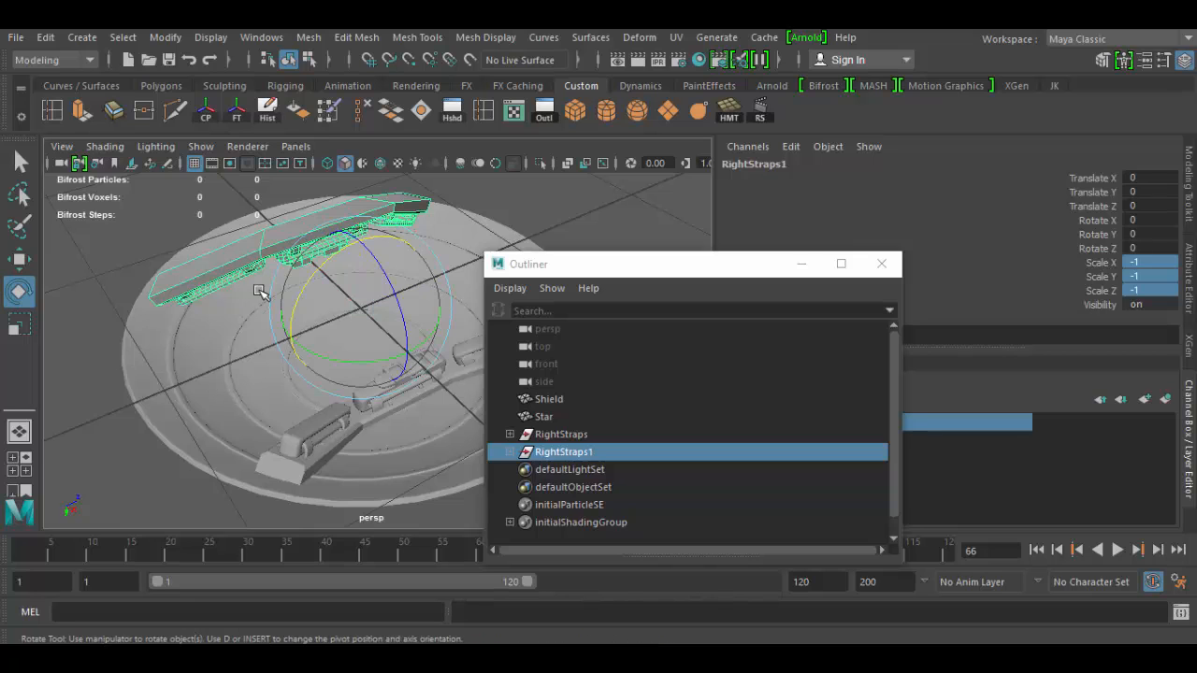
left_click_drag(304, 291, 382, 258)
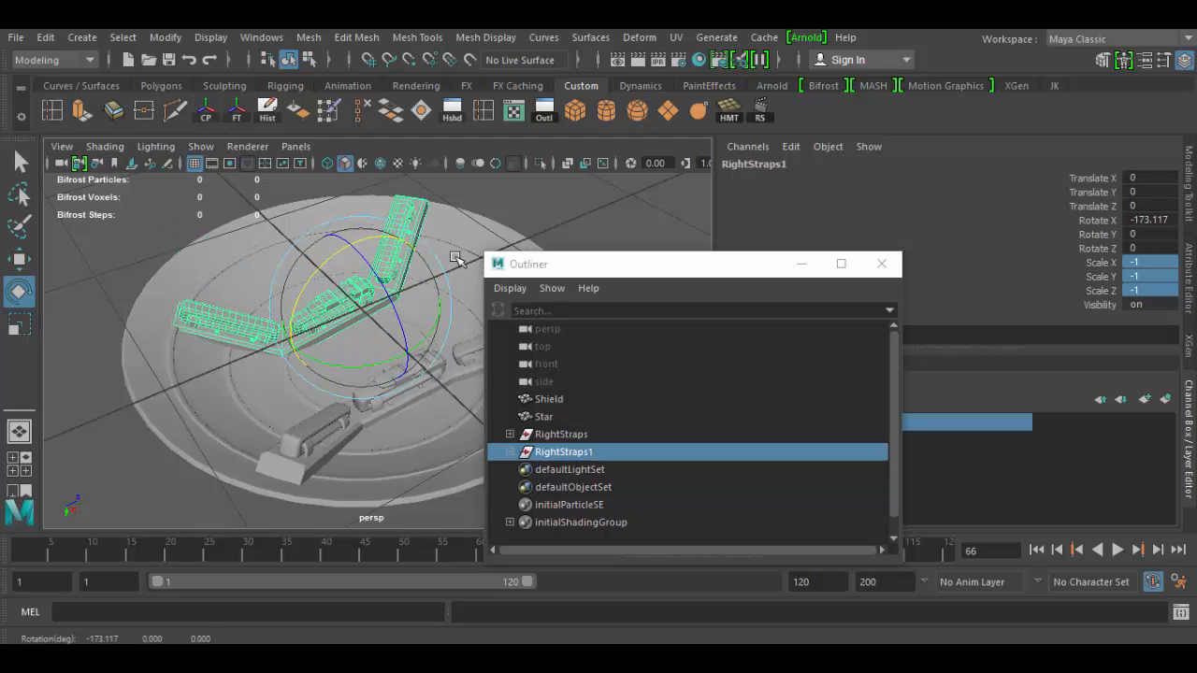
double_click(1159, 219)
type("-")
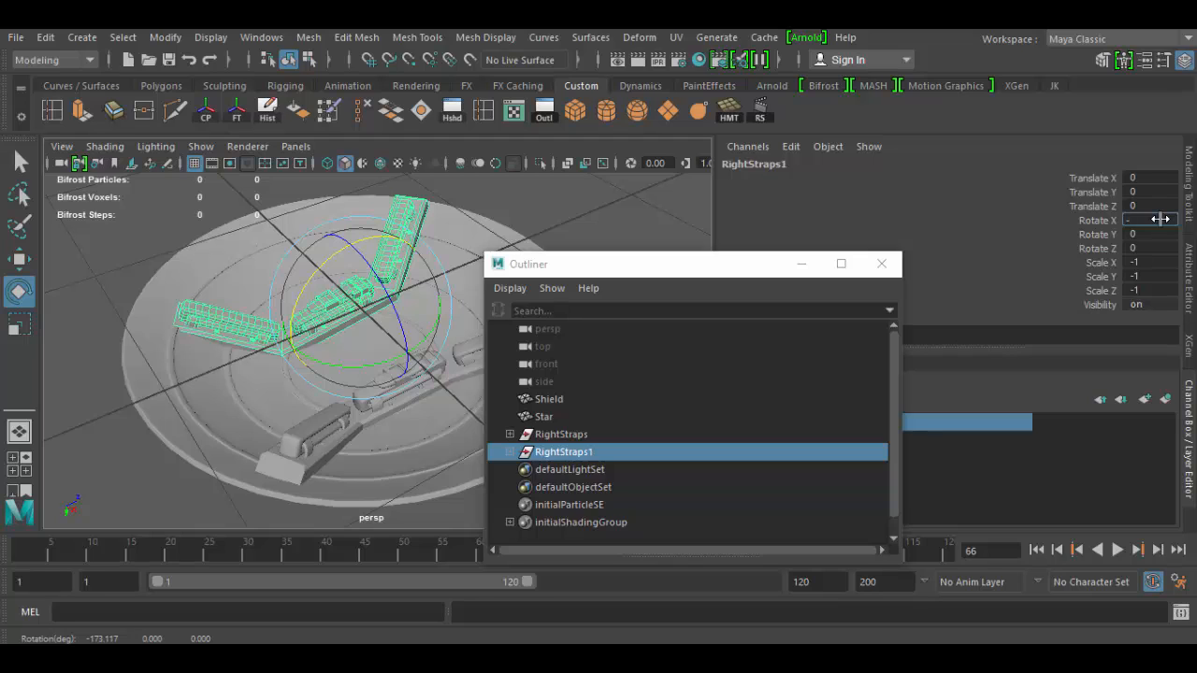
type("180")
key("Return")
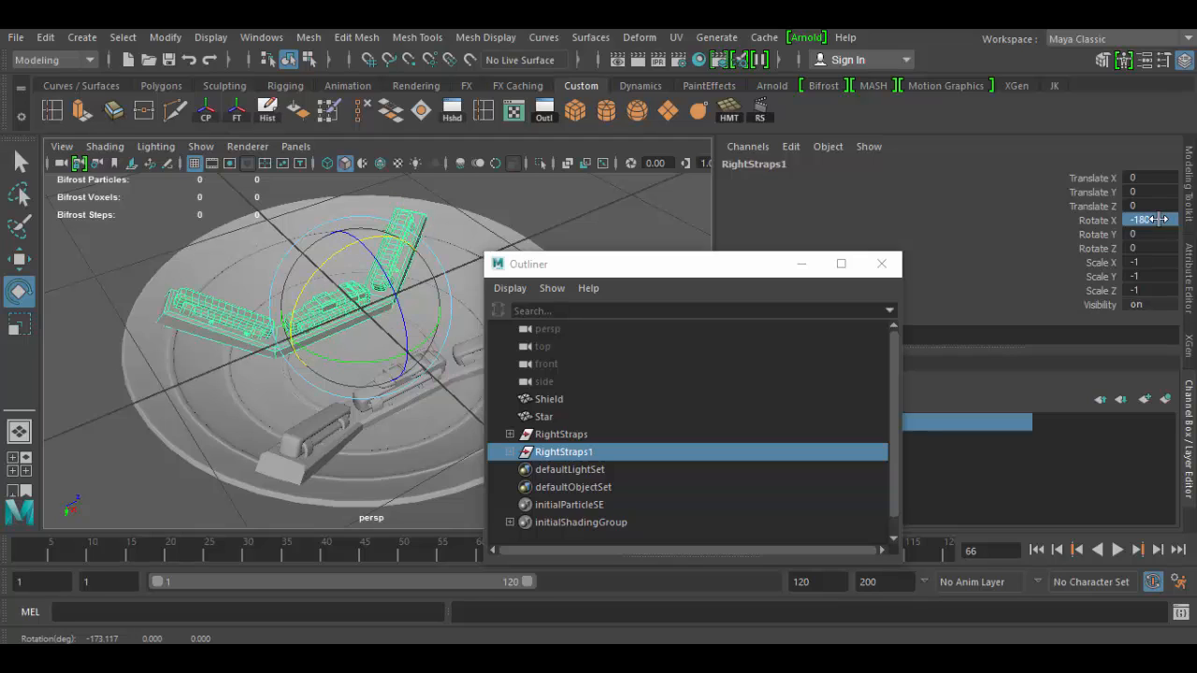
Inspect the mirrored strap group on the disc and rename it LeftStraps.
left_click_drag(272, 397, 356, 380, "alt")
right_click_drag(355, 380, 370, 488, "alt")
left_click_drag(371, 488, 344, 408, "alt")
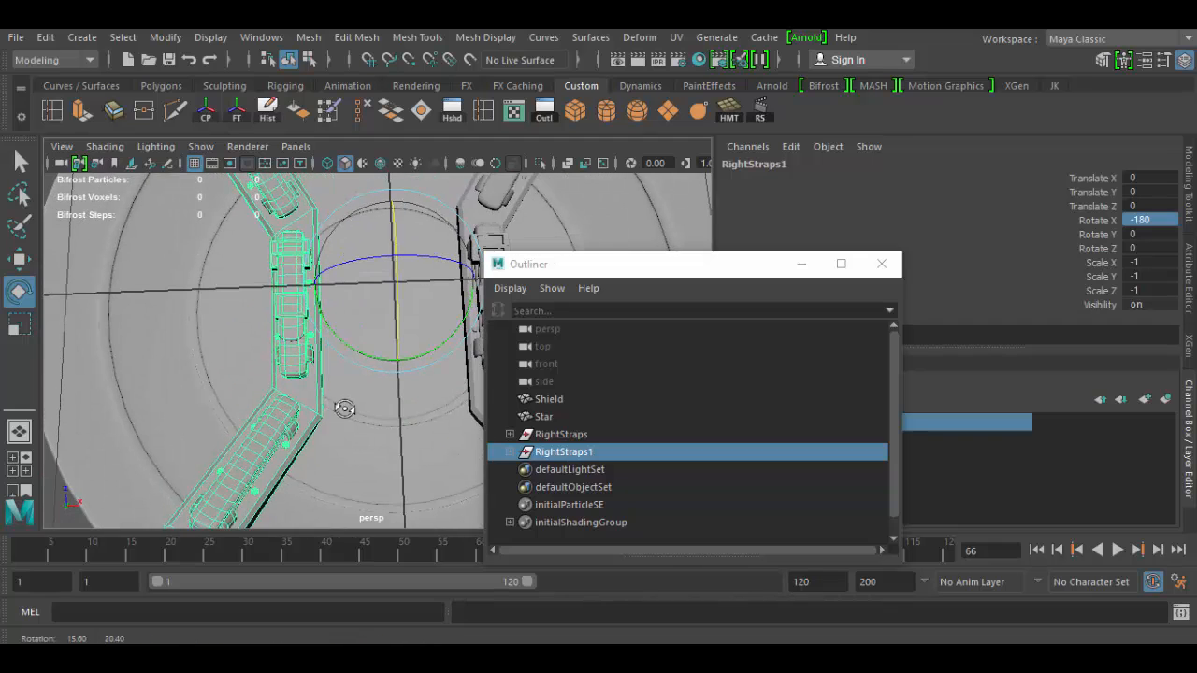
double_click(554, 454)
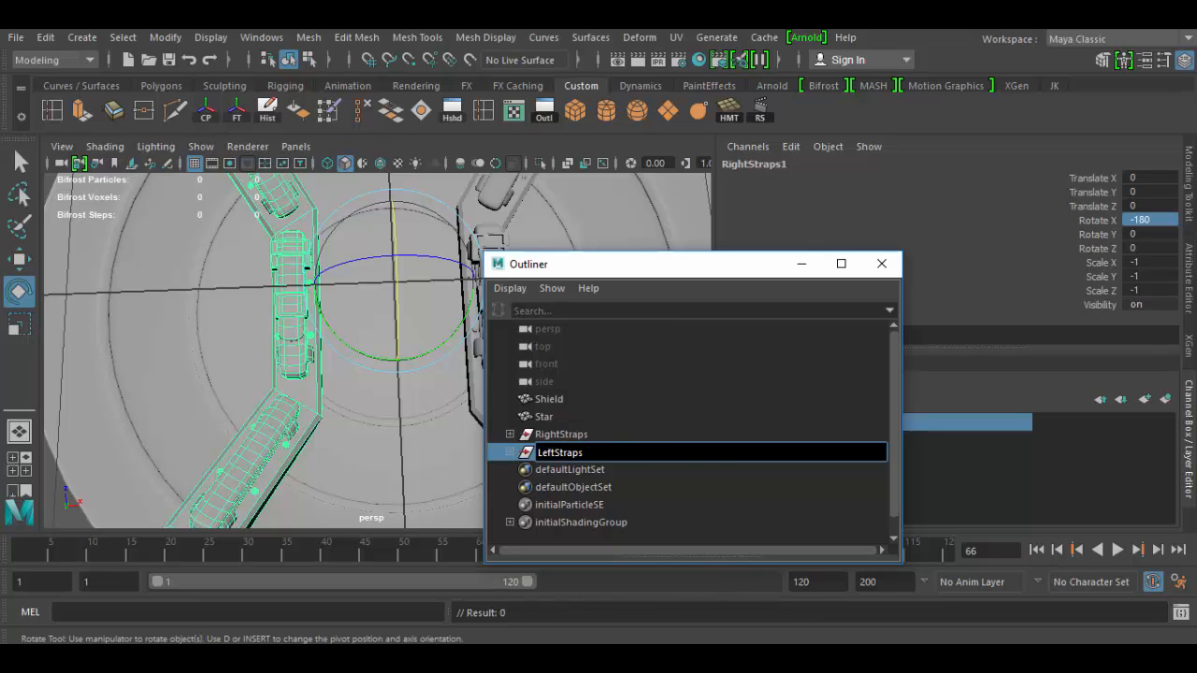
key("Return")
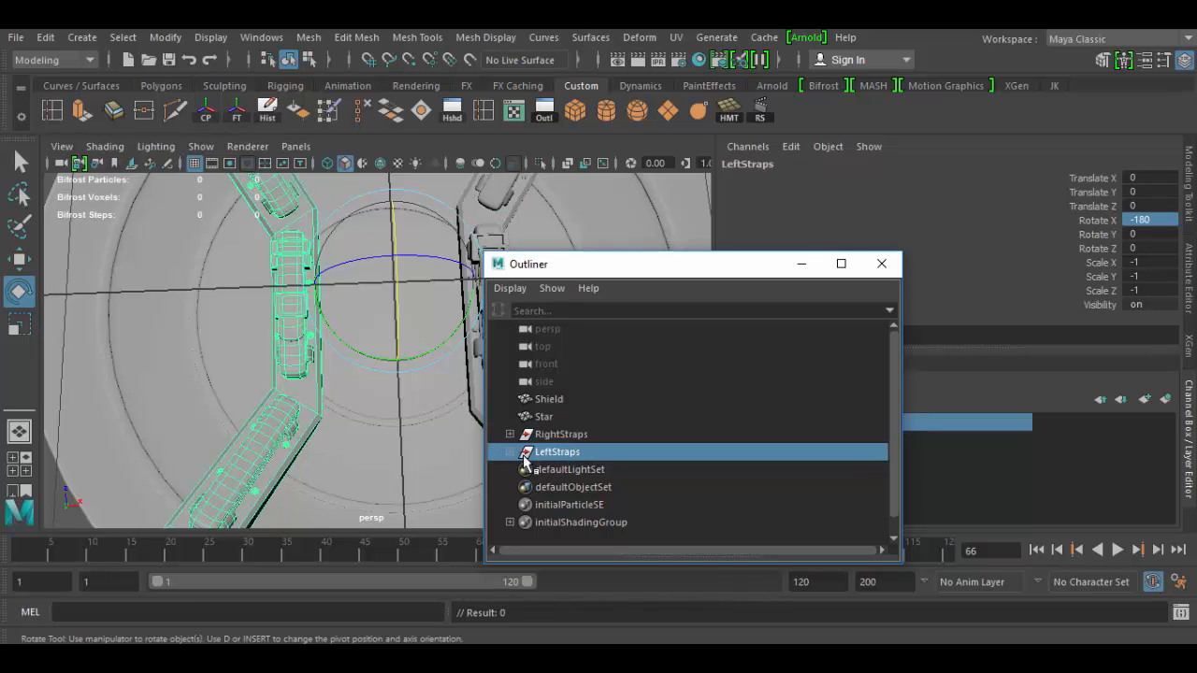
Expand the LeftStraps group and rename its Support_r_straps object as Support_l_straps.
left_click(511, 452)
left_click(566, 471)
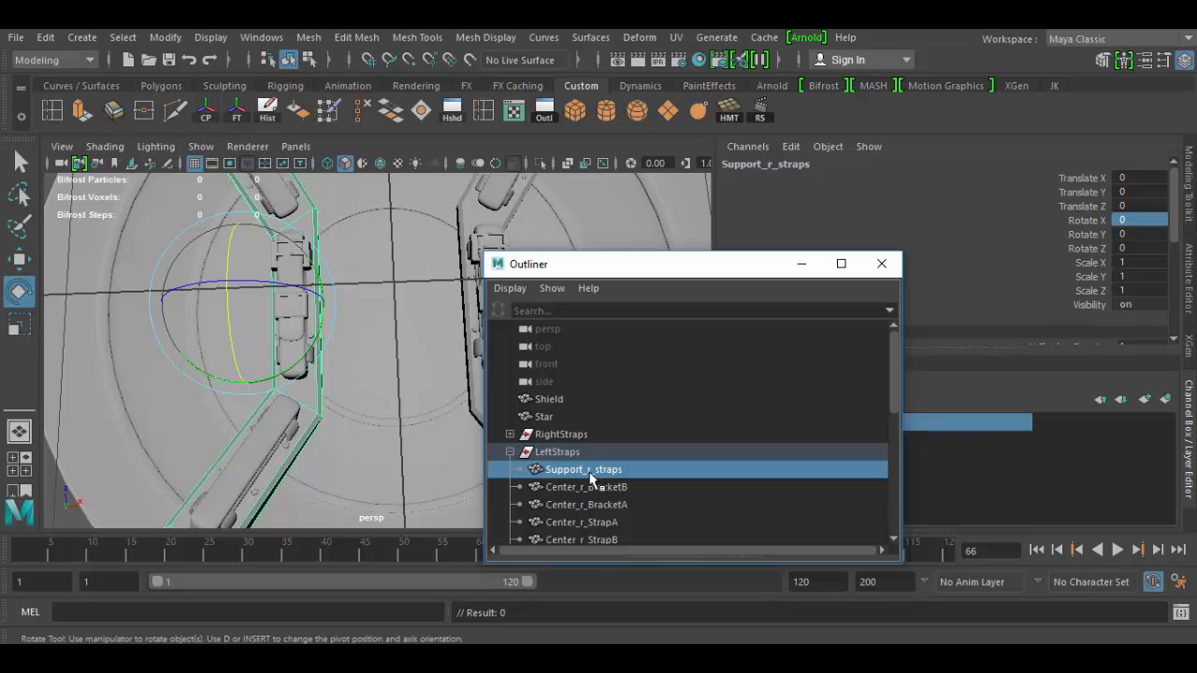
double_click(589, 471)
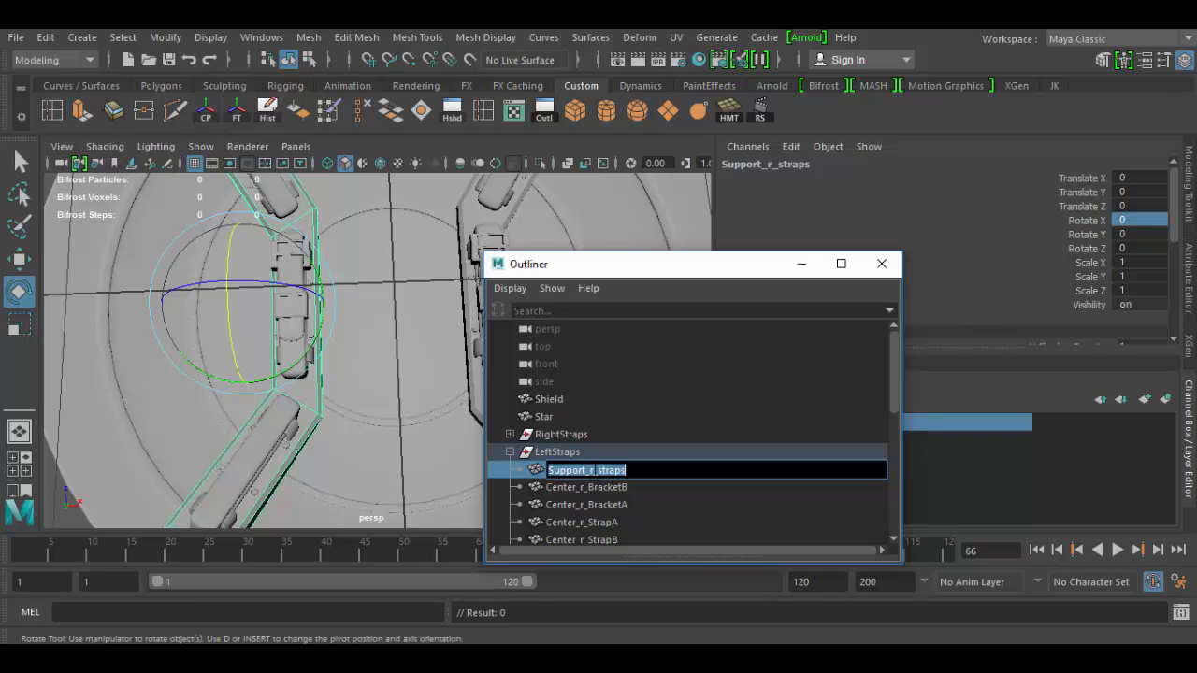
left_click(591, 471)
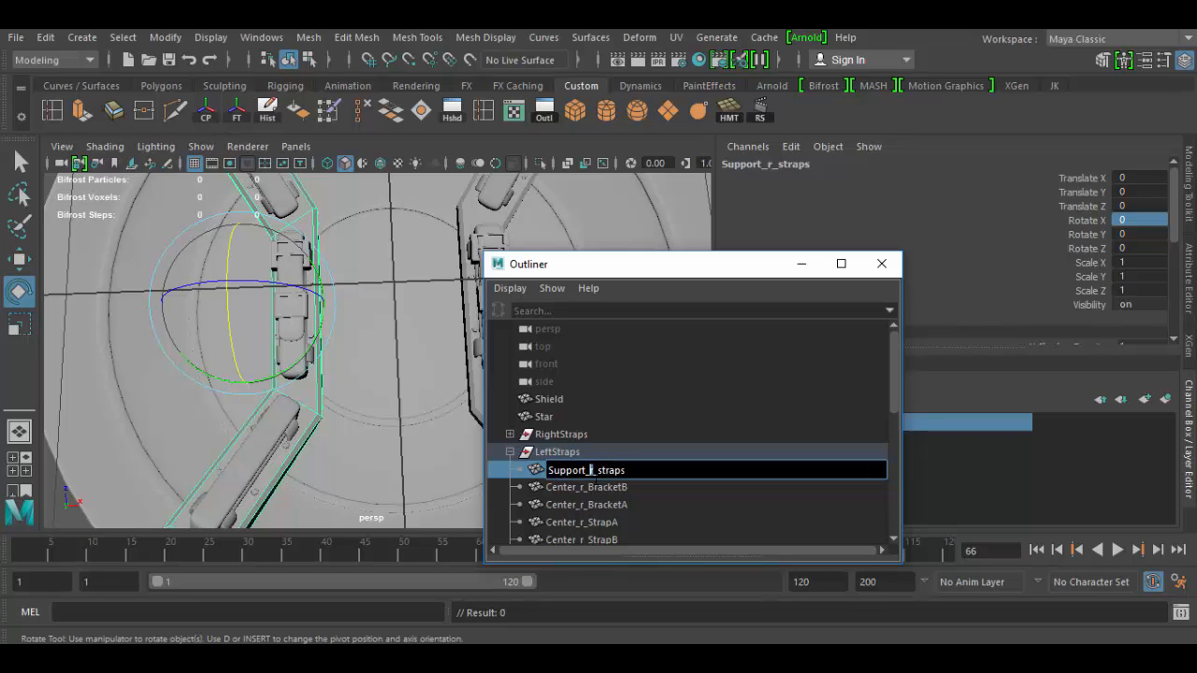
key("Return")
key("Up")
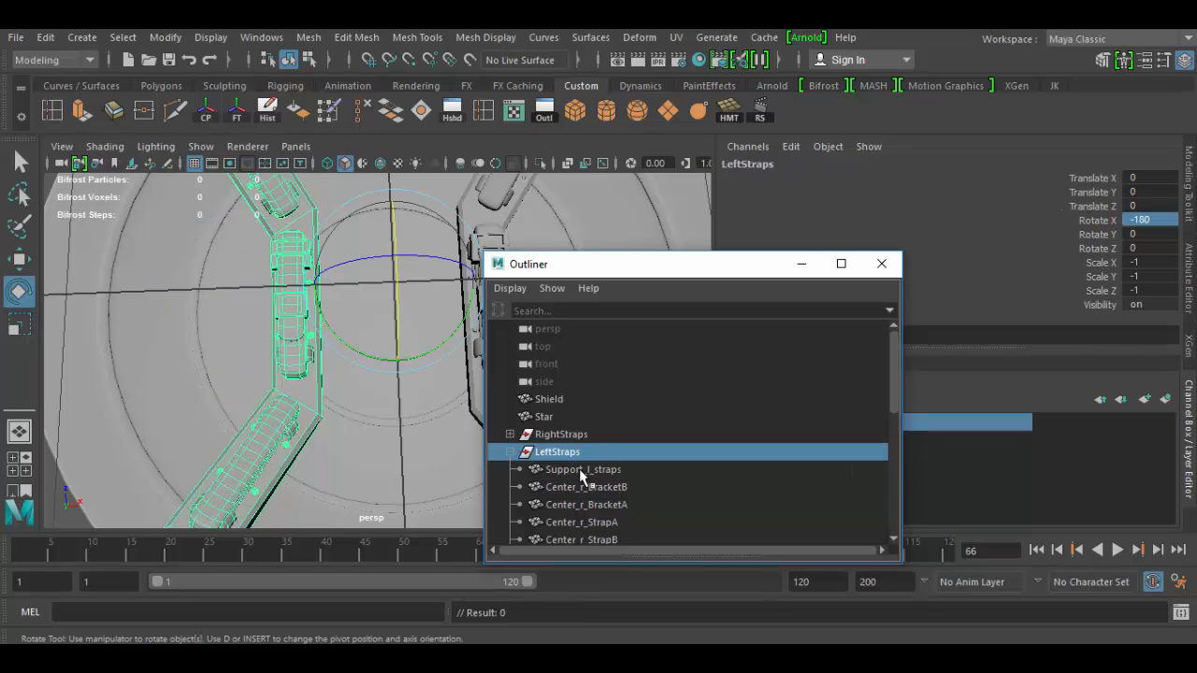
Move the Outliner aside, clear the selection and examine the shield's strap side and star side from several angles.
left_click_drag(383, 472, 402, 411, "alt")
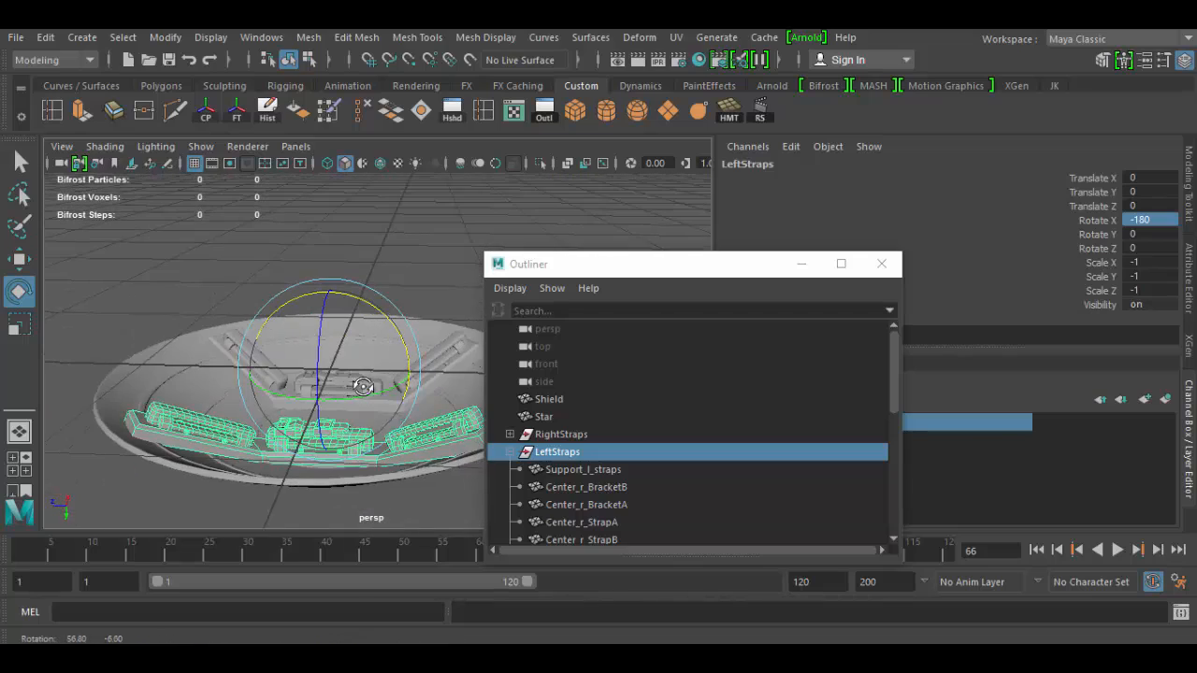
left_click_drag(620, 270, 816, 268)
left_click_drag(411, 421, 436, 318, "alt")
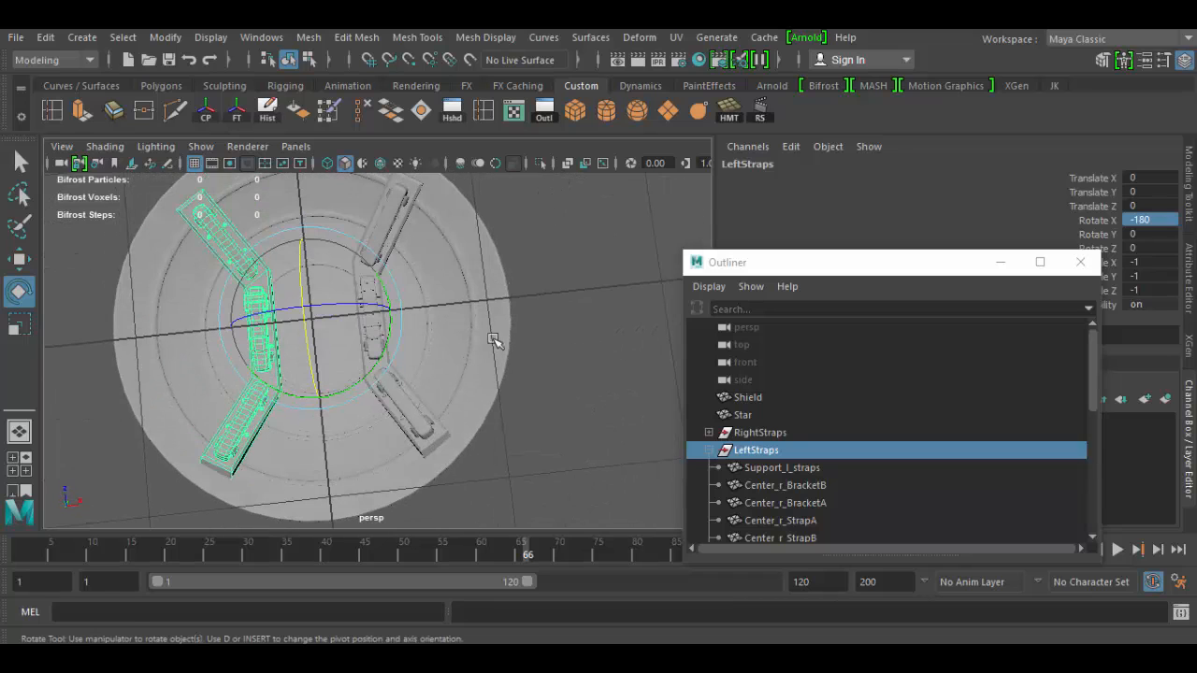
left_click(575, 361)
left_click_drag(508, 467, 538, 287, "alt")
left_click_drag(601, 414, 548, 381, "alt")
left_click_drag(483, 359, 417, 347, "alt")
mouse_move(500, 424)
left_mouse_down("alt")
mouse_move(487, 382)
mouse_move(545, 508)
mouse_move(490, 431)
mouse_move(521, 433)
left_mouse_up("alt")
mouse_move(521, 433)
right_mouse_down("alt")
mouse_move(540, 459)
mouse_move(531, 453)
right_mouse_up("alt")
left_click_drag(531, 453, 529, 259, "alt")
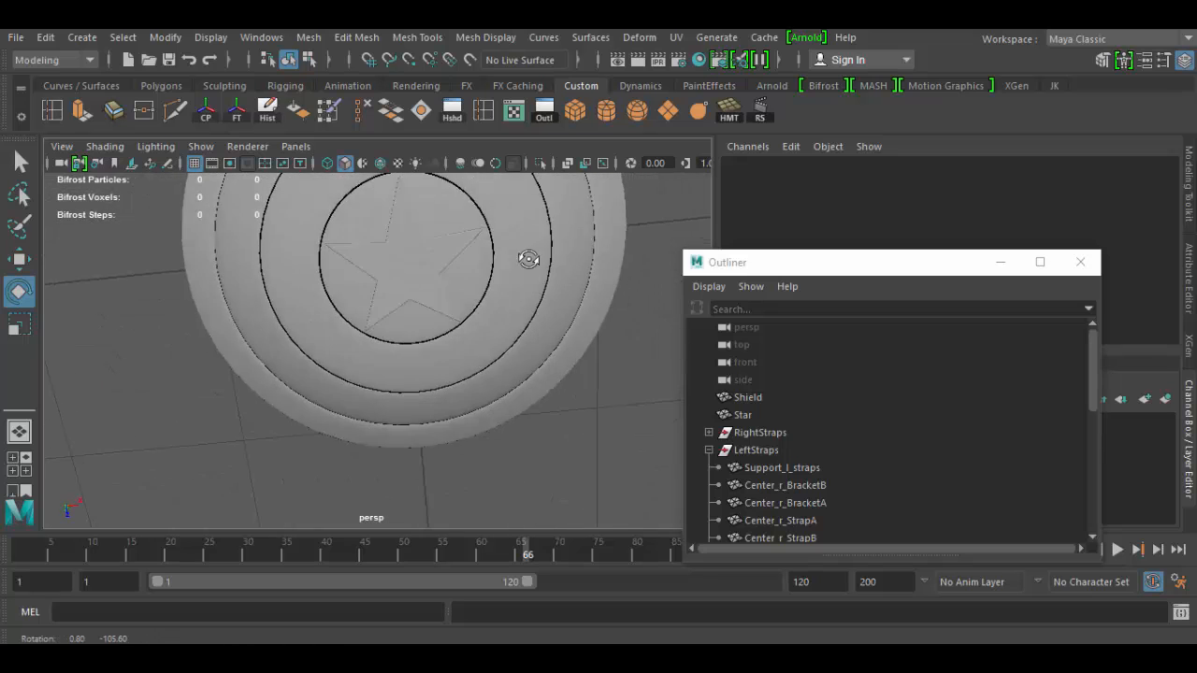
right_click_drag(529, 259, 444, 264, "alt")
left_click_drag(512, 347, 530, 451, "alt")
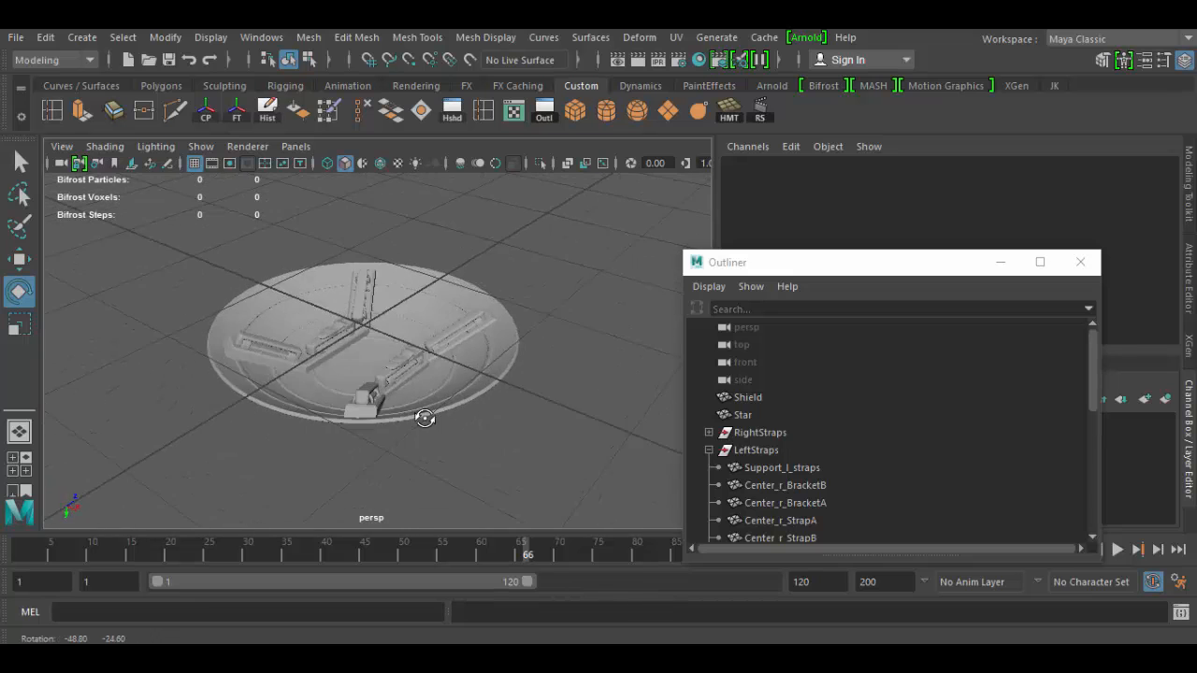
right_click_drag(404, 426, 476, 471, "alt")
left_click_drag(476, 471, 609, 464, "alt")
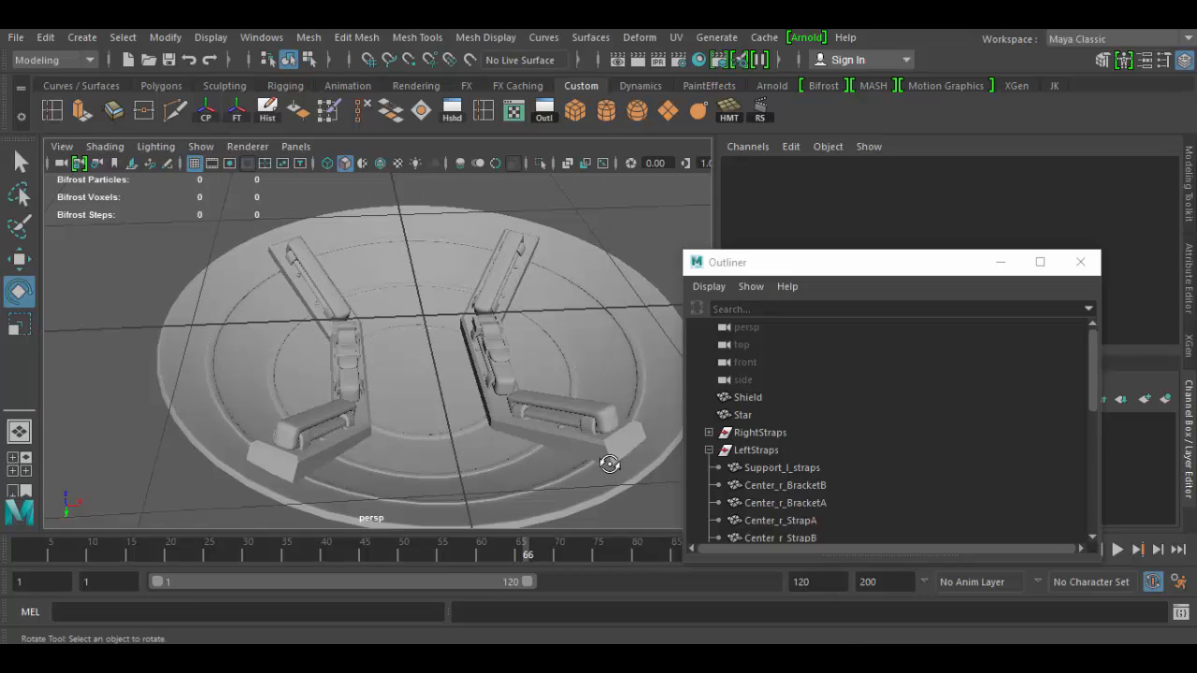